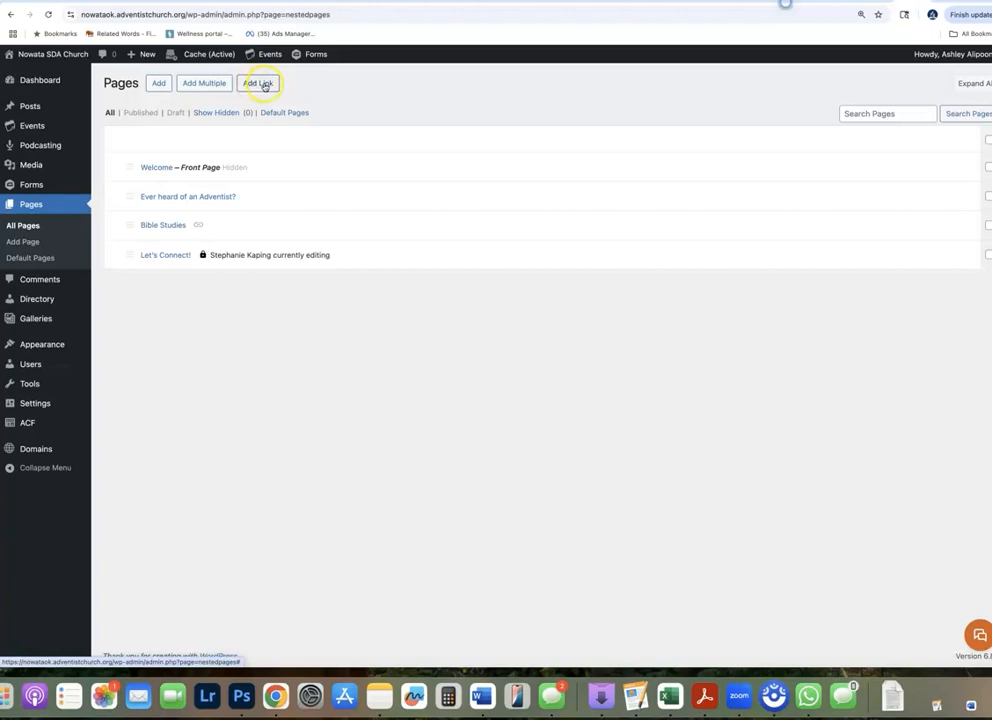
Create a new page based on the 3-Up starter pattern
click(159, 86)
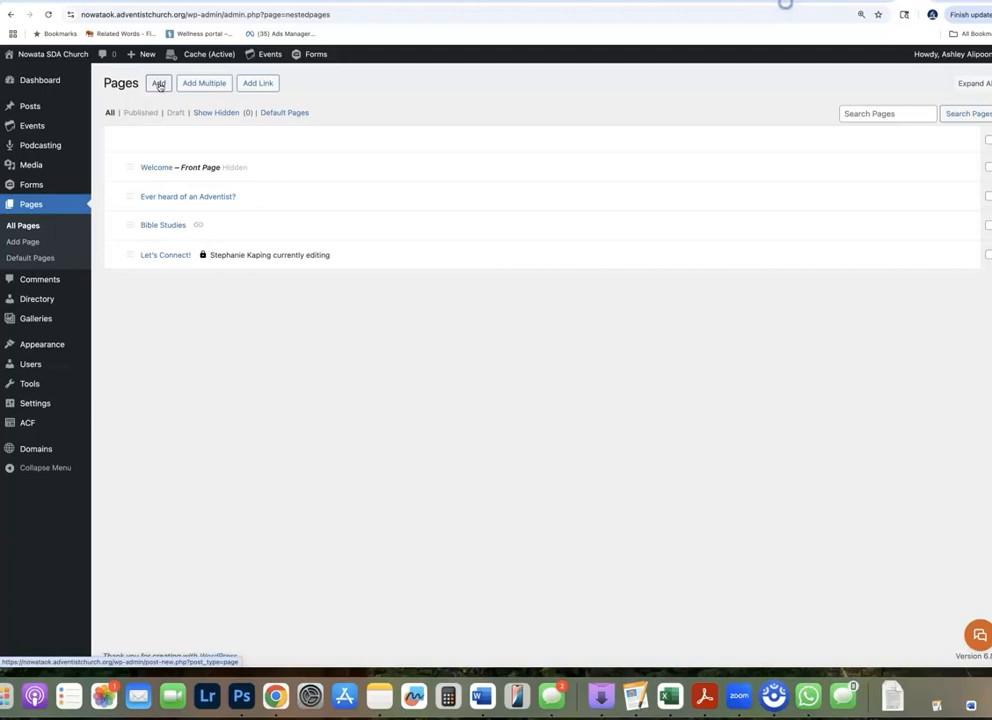
click(162, 86)
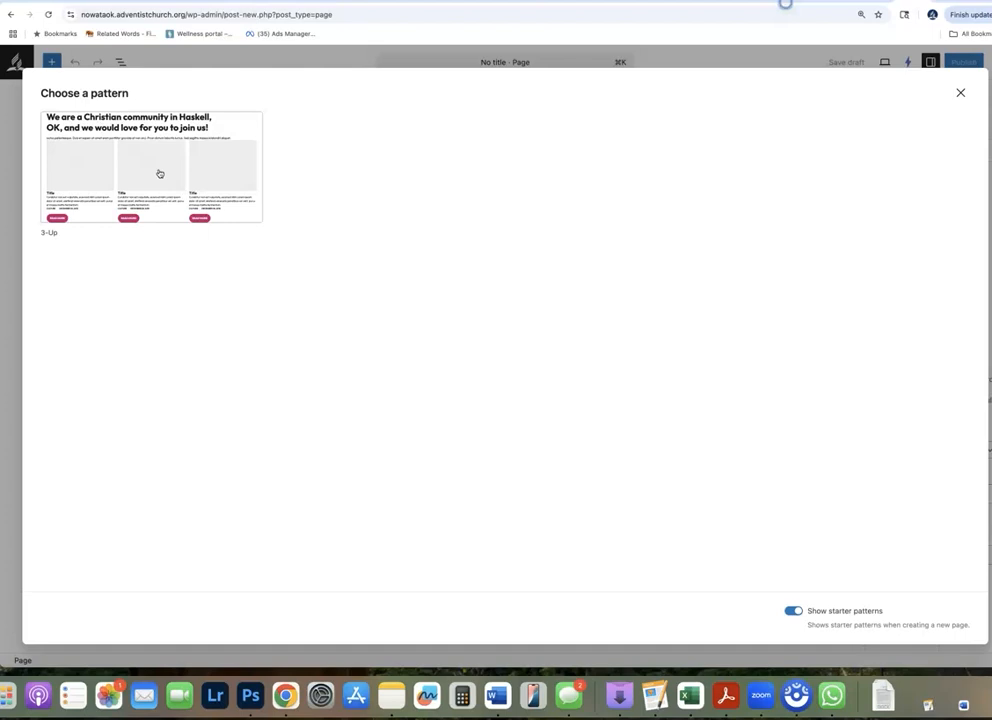
click(190, 148)
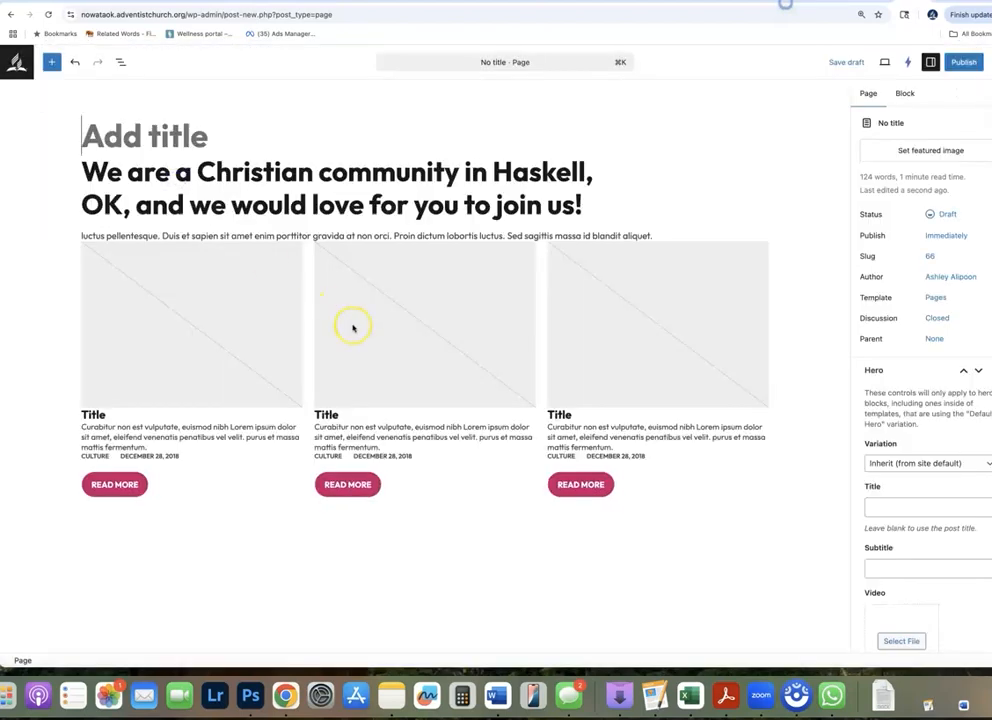
Copy the page's main heading and submit it to M365 Copilot with the prompt "event page verbiage:"
click(387, 175)
drag(76, 172, 595, 205)
key(super+c)
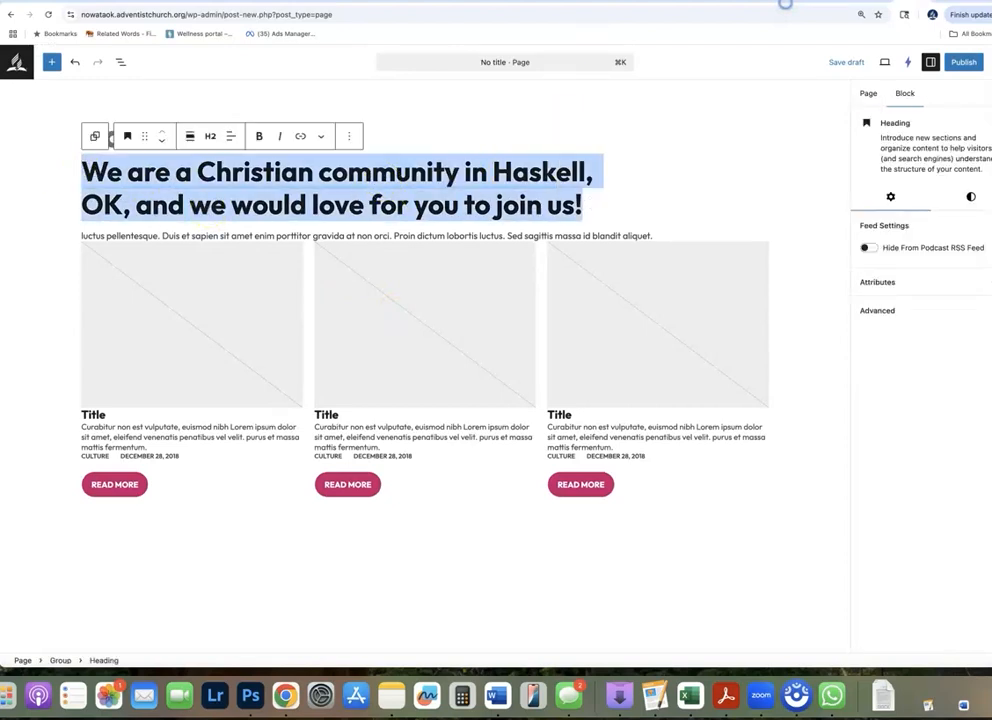
click(547, 2)
click(445, 610)
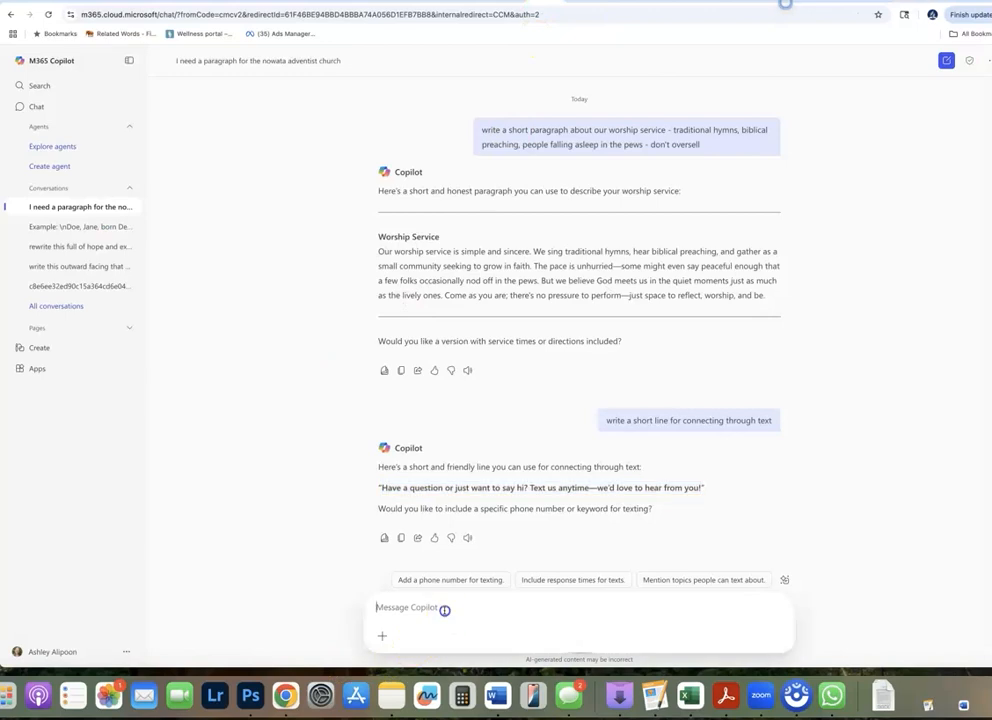
text(event page)
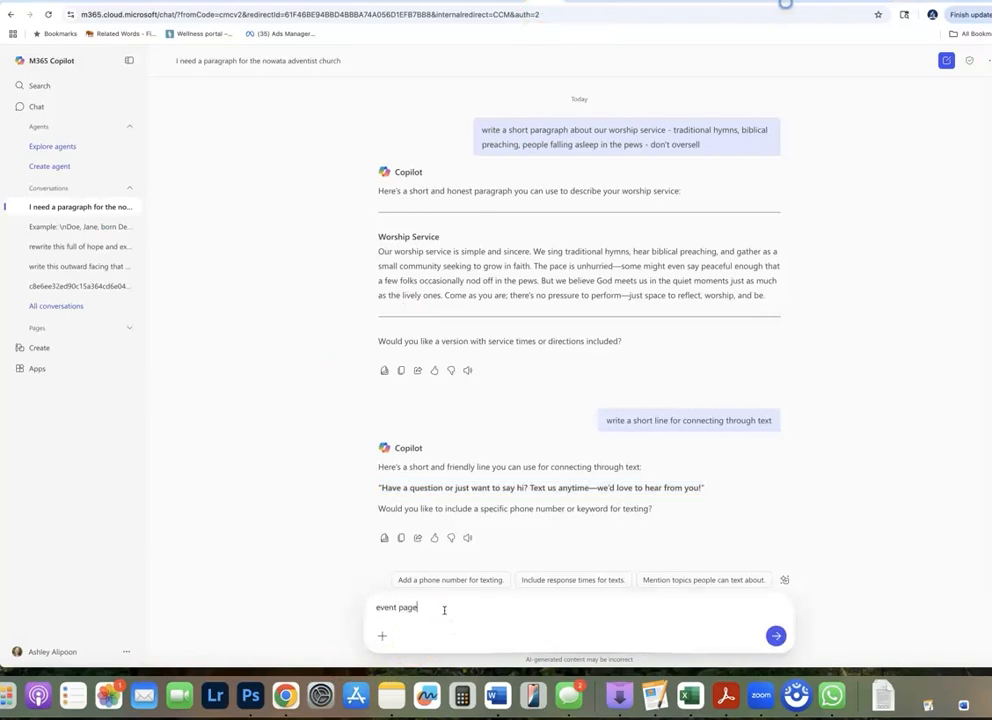
text( verbiage:)
key(super+v)
key(Return)
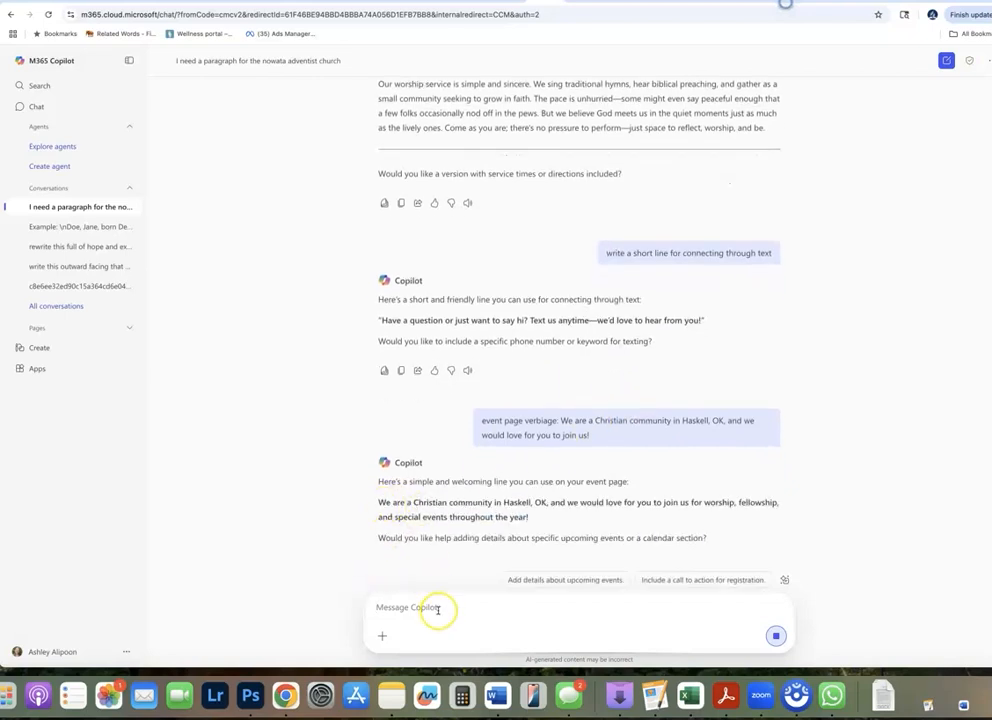
Ask Copilot to adapt the text with the follow-up prompt "to nowata oklahoma"
click(438, 610)
text(to now)
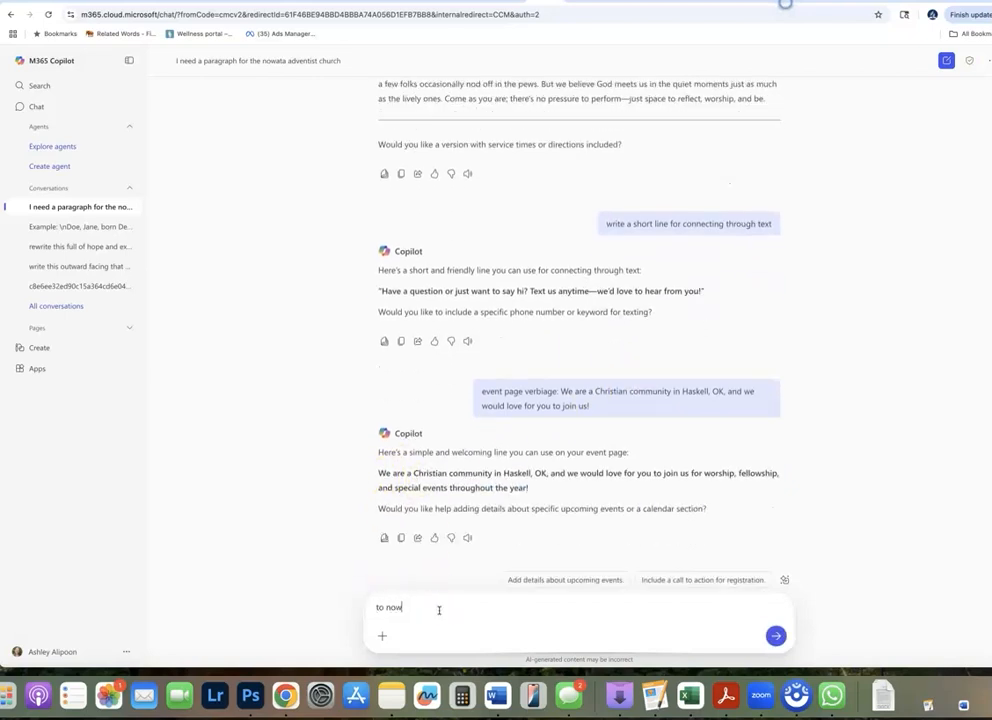
text(ata oklahoma)
key(Return)
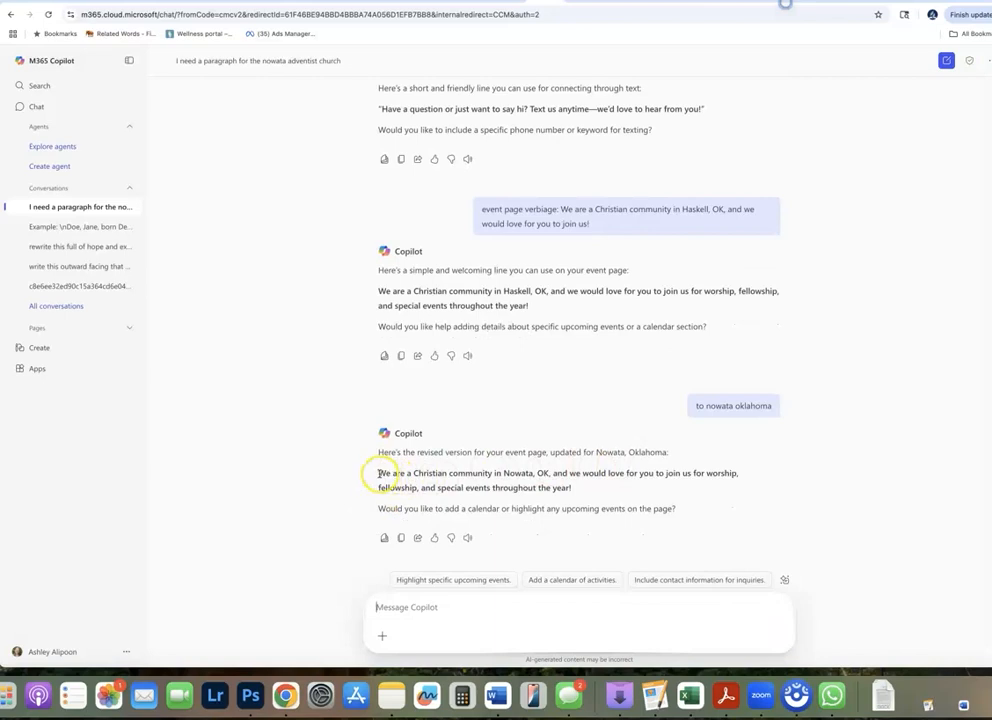
Copy Copilot's revised Nowata sentence and replace the heading of the WordPress page draft with it
drag(378, 474, 567, 489)
key(super+c)
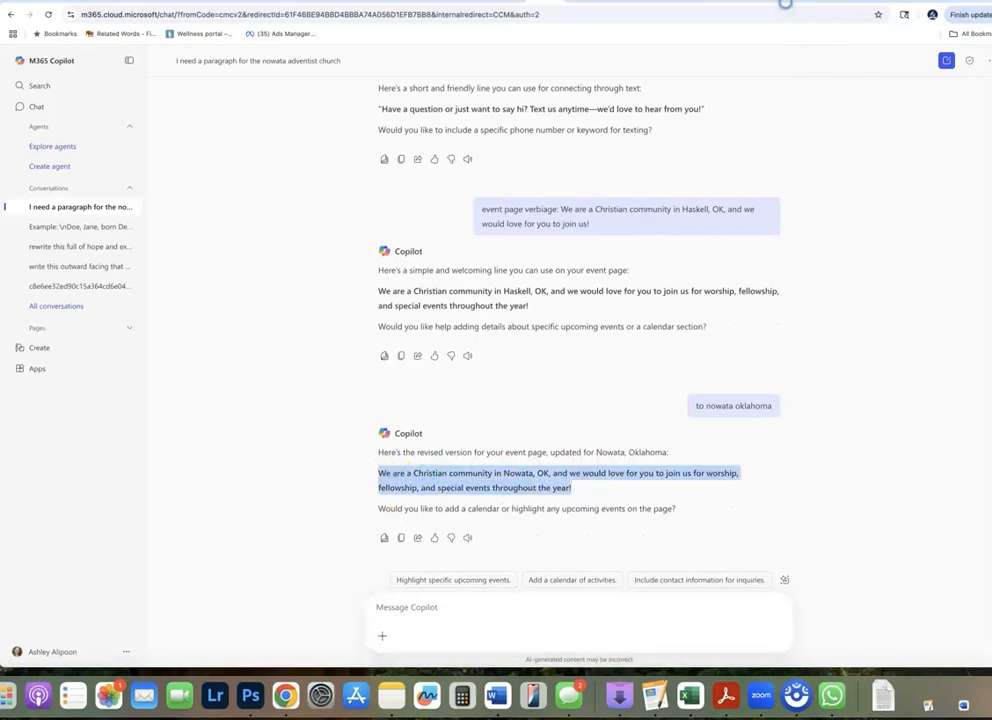
click(905, 2)
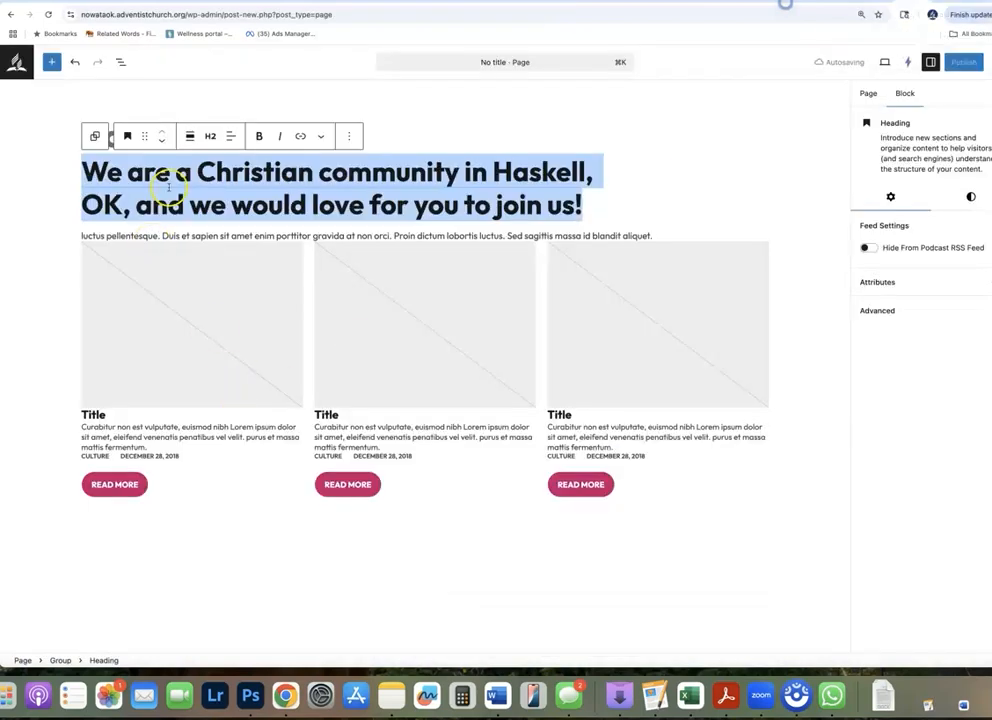
key(super+v)
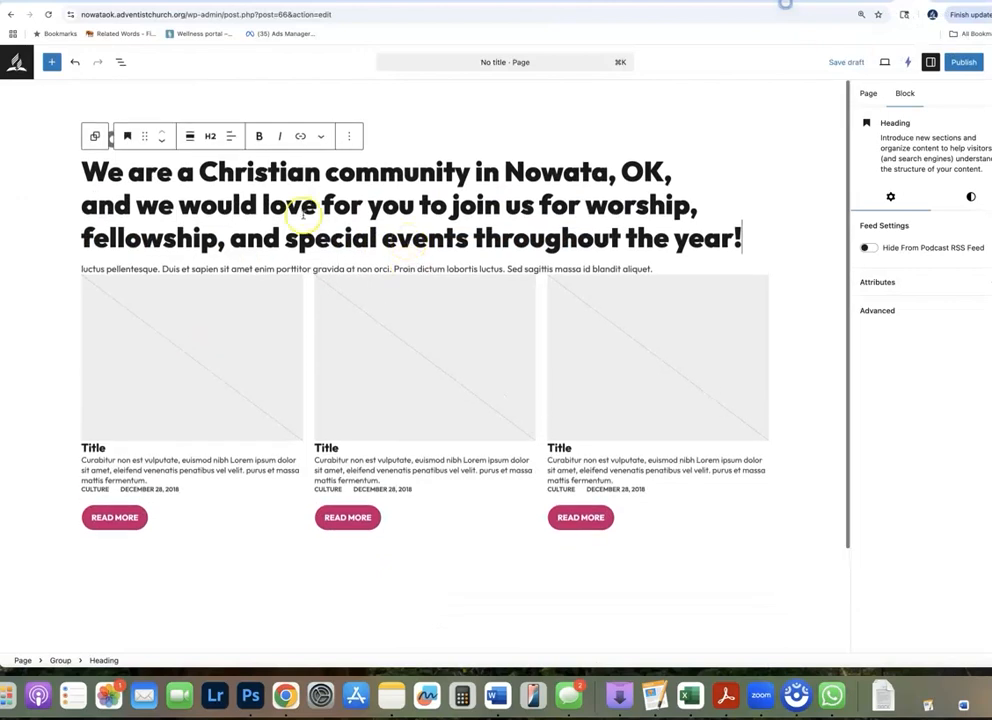
double_click(119, 268)
triple_click(119, 268)
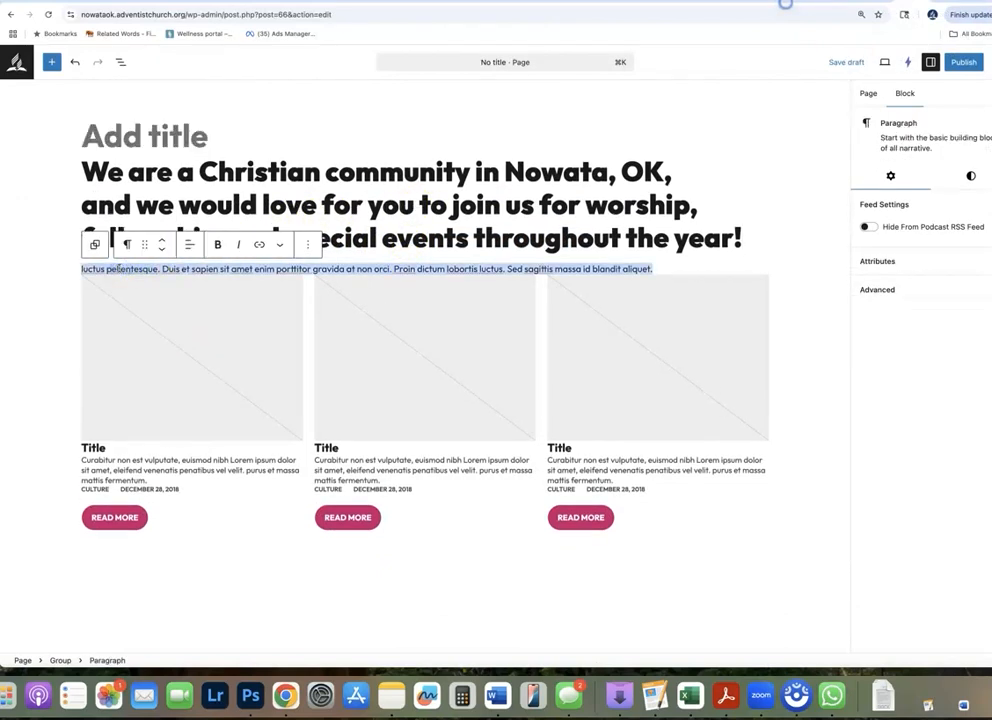
click(578, 186)
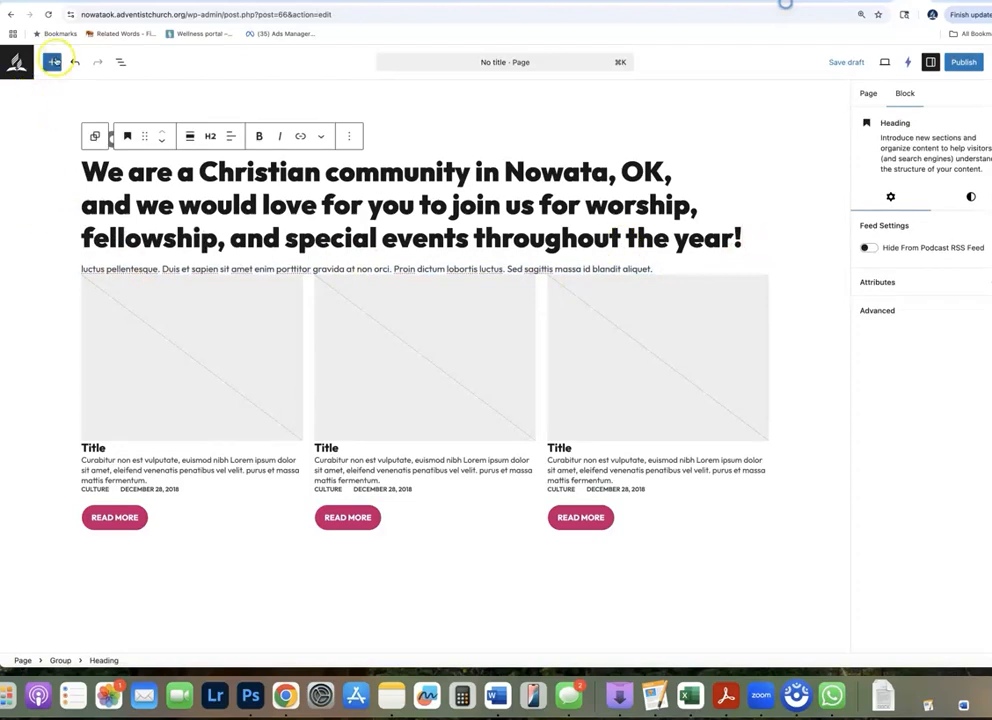
click(51, 62)
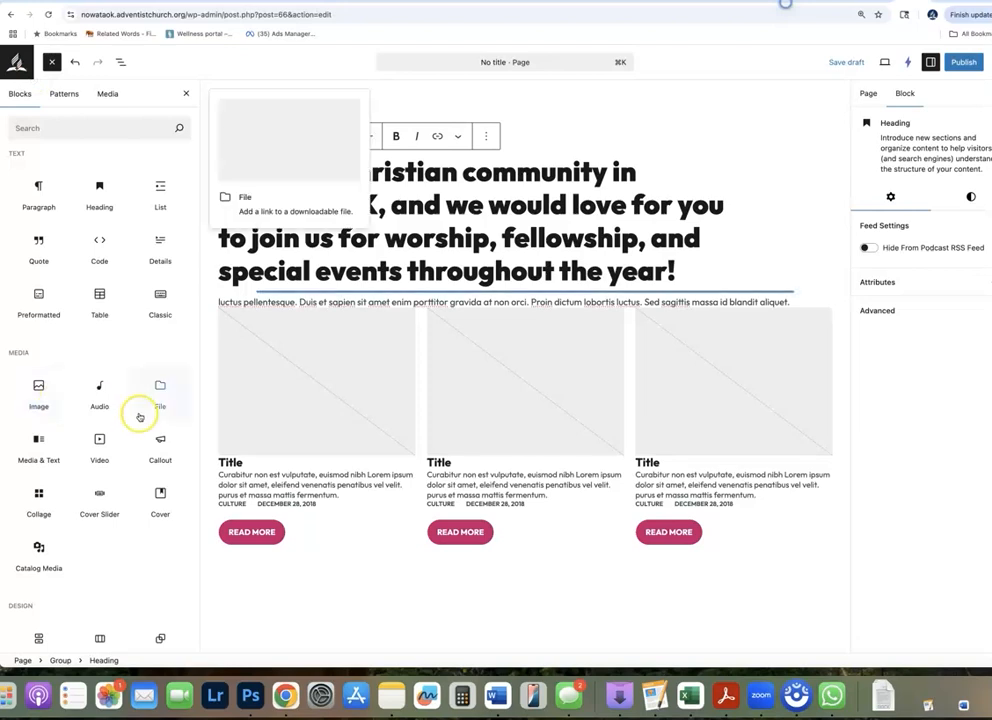
scroll(138, 414, down, 5)
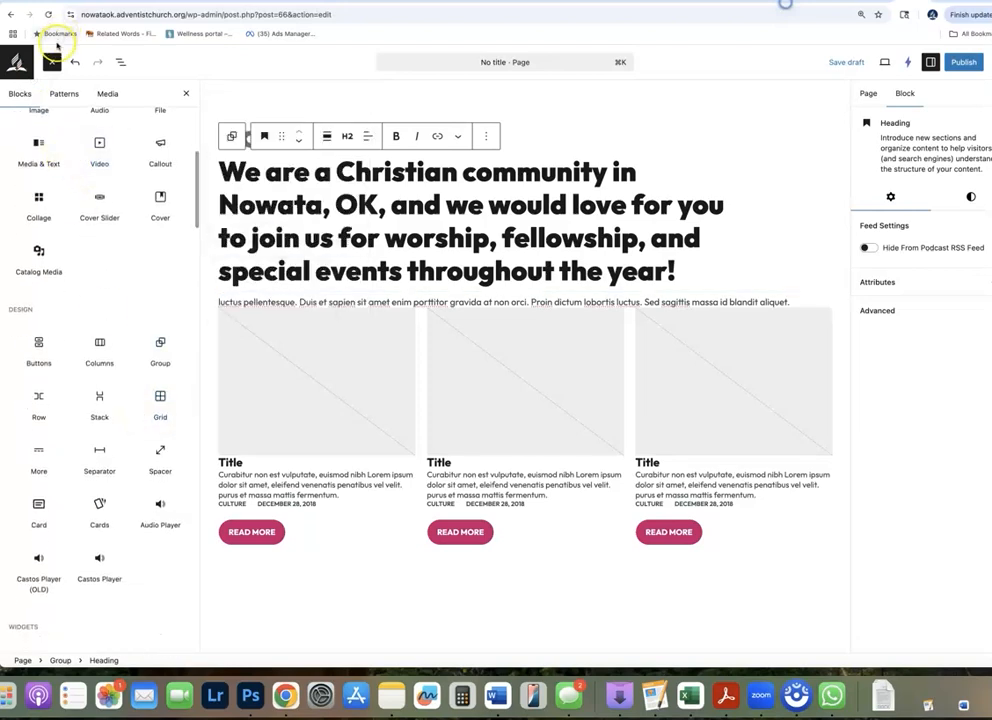
click(52, 62)
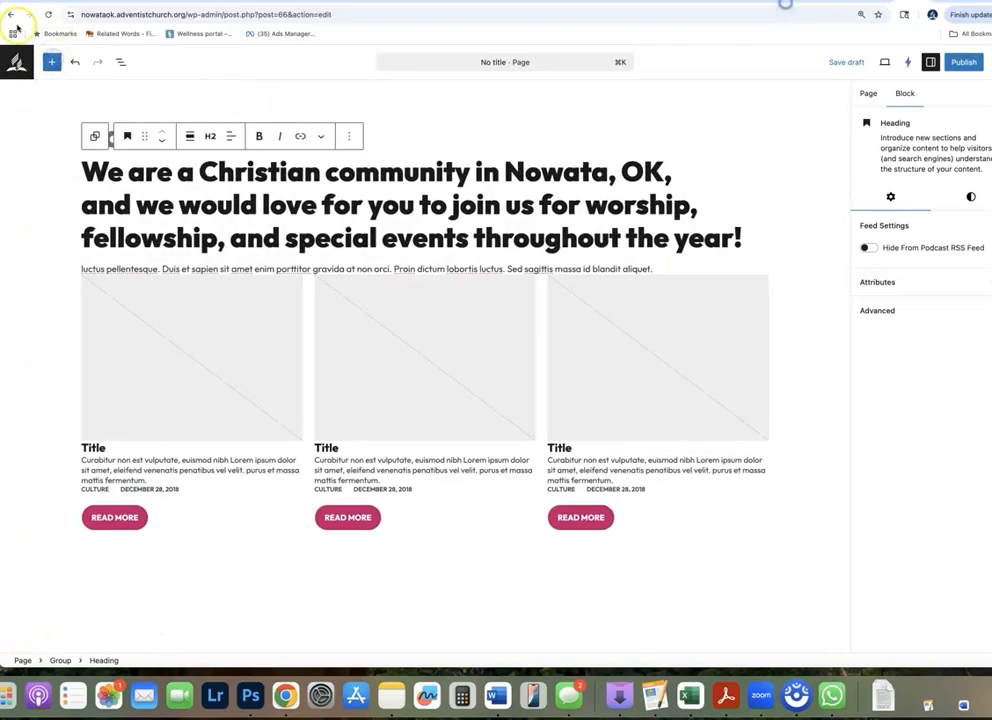
Insert a Spacer block between the heading and the paragraph, and another between the paragraph and the three image columns
click(52, 62)
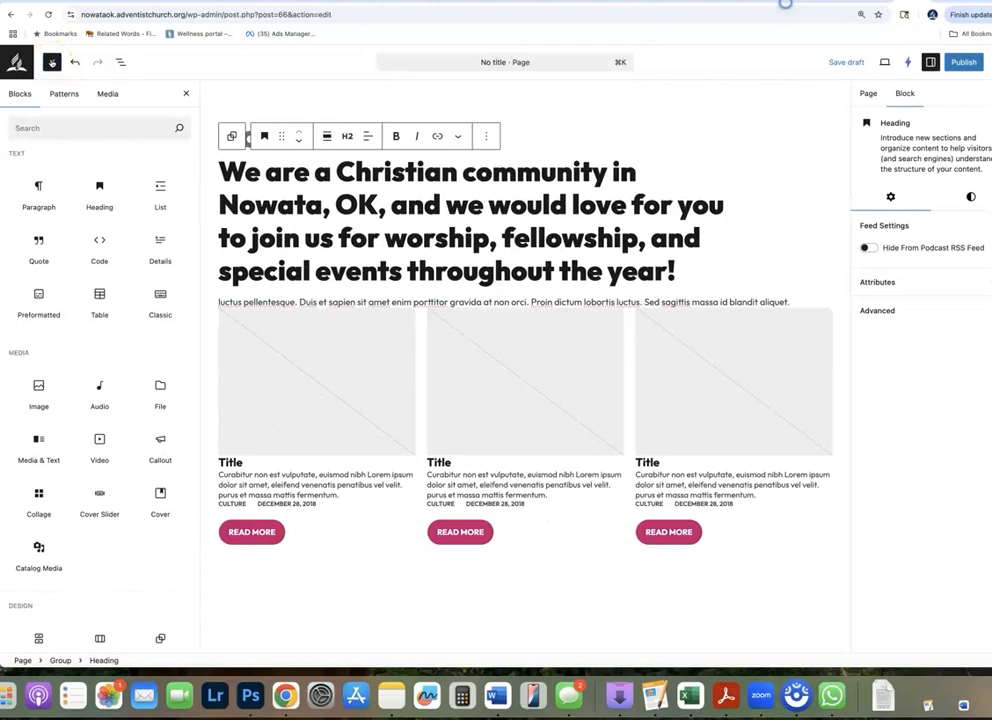
scroll(100, 200, down, 5)
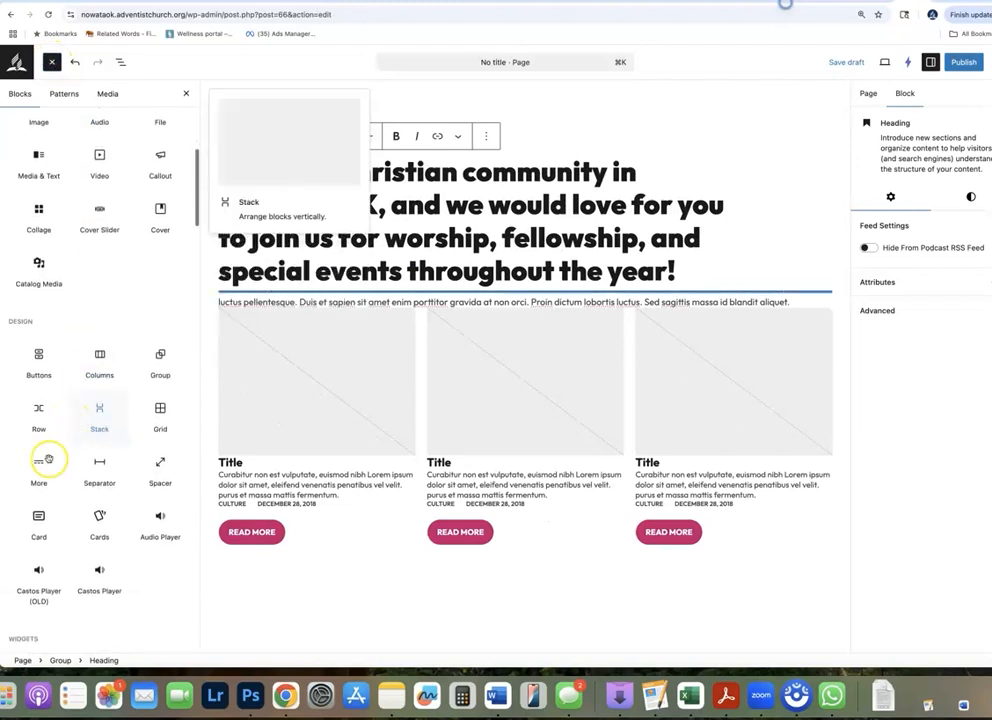
drag(159, 474, 412, 284)
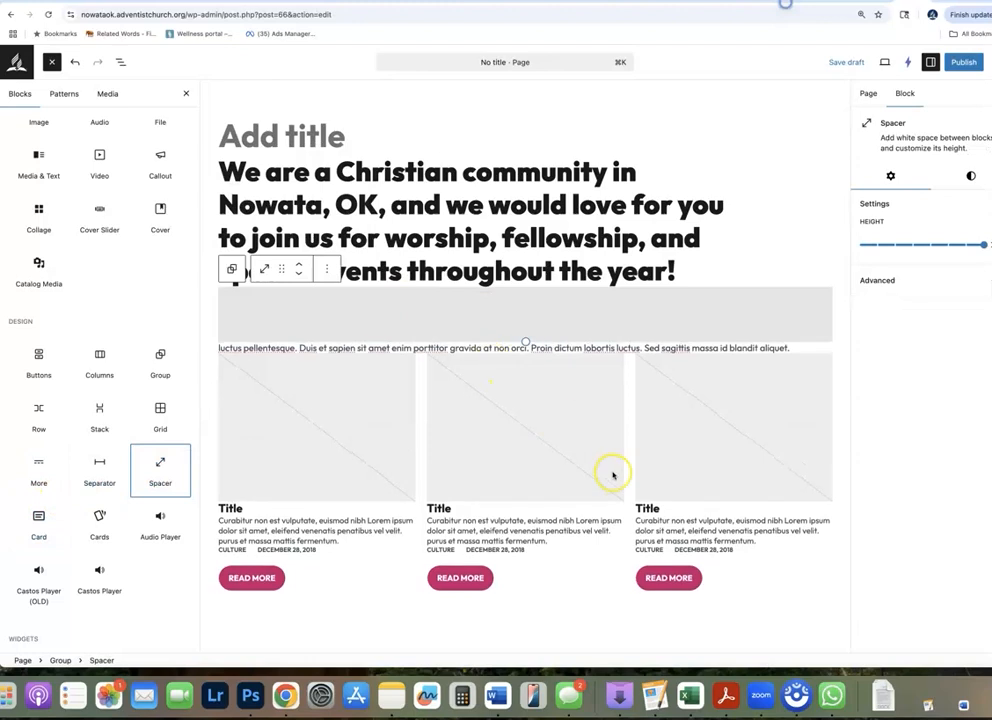
drag(159, 472, 416, 358)
click(339, 376)
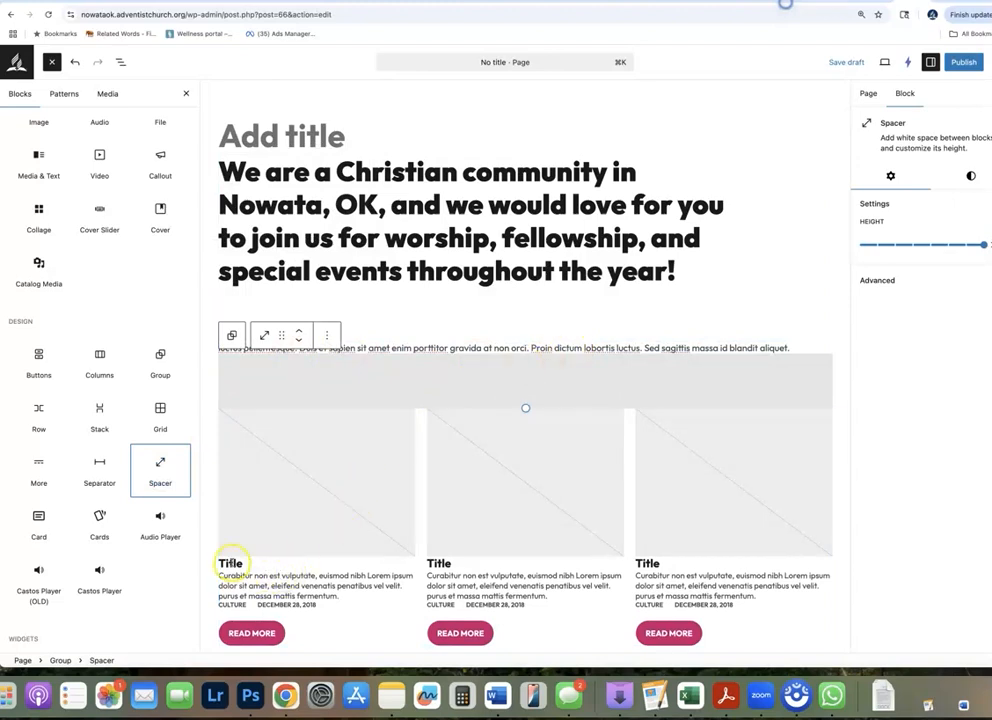
Replace the first column's title with "Prayer Meeting"
double_click(231, 563)
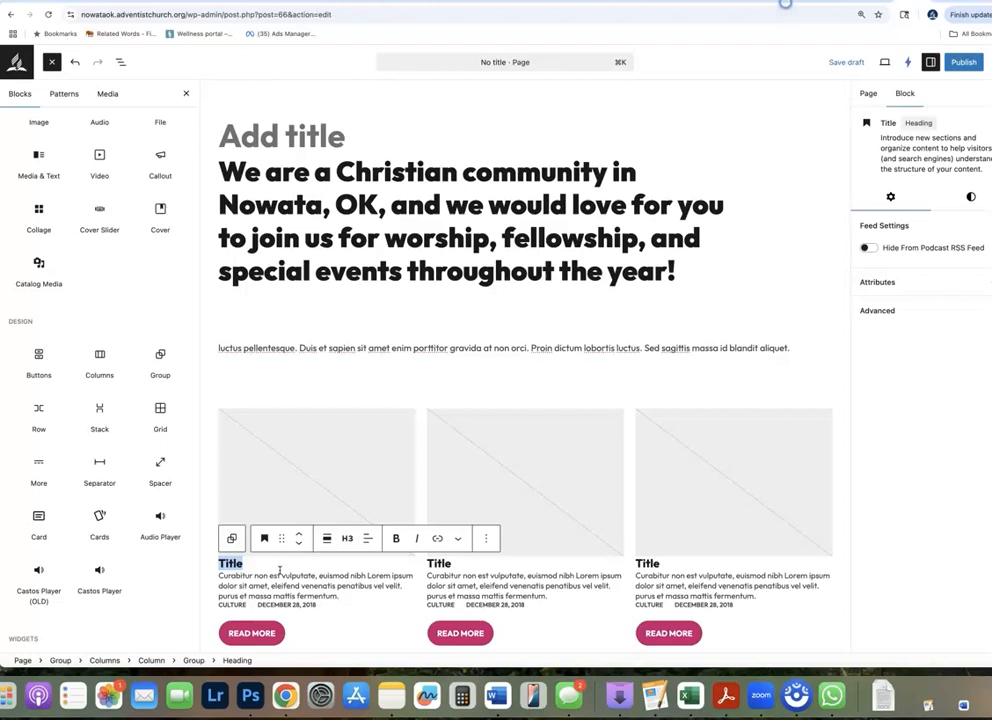
text(Prayer Meeting)
Replace the middle column's title with "Bible Study"
click(441, 563)
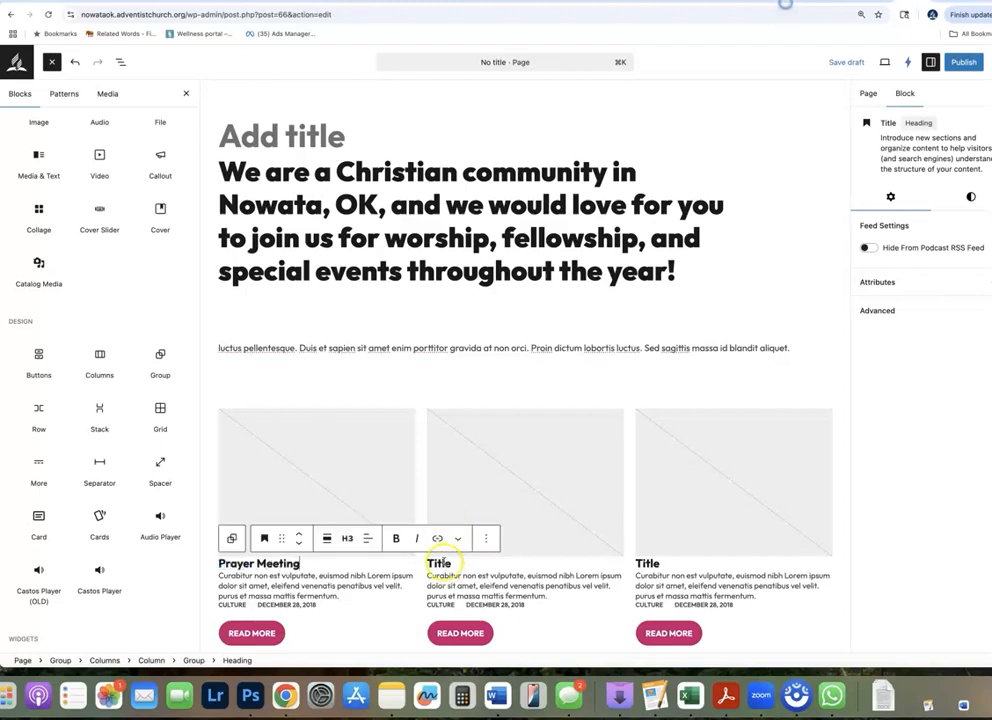
double_click(441, 563)
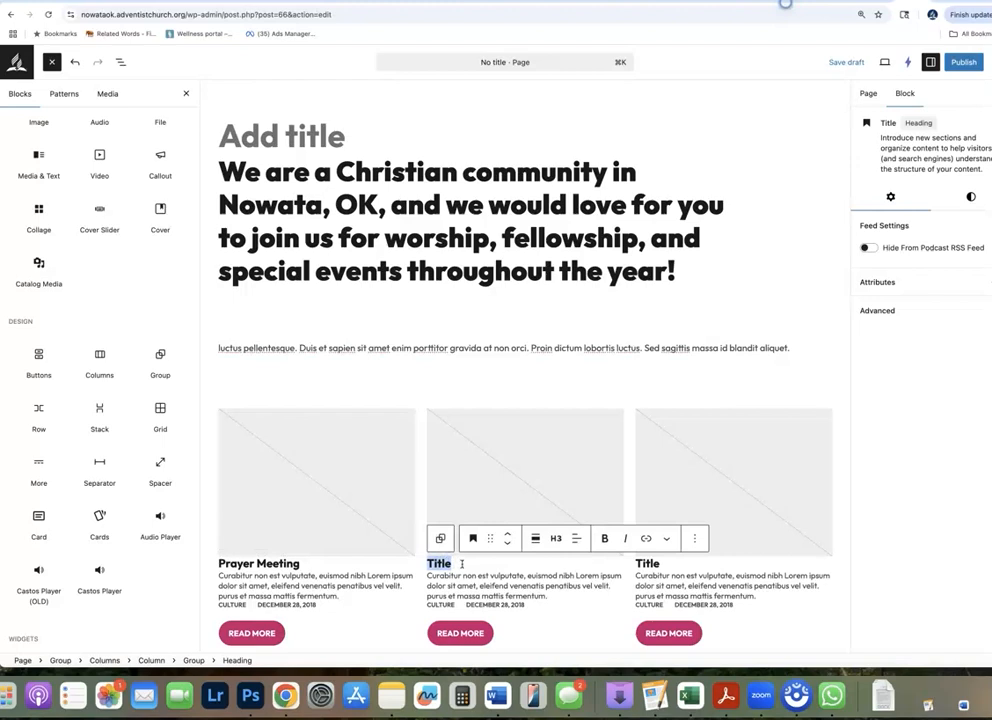
text(Sabbath Scho)
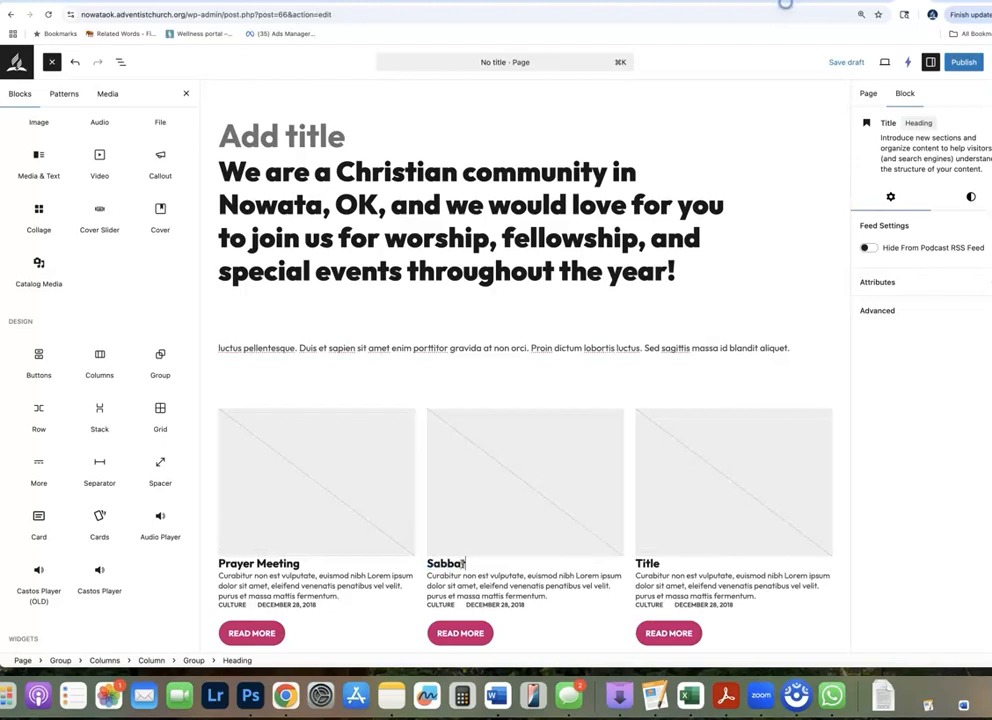
key(BackSpace)
key(BackSpace)
key(BackSpace)
key(BackSpace)
key(BackSpace)
key(BackSpace)
key(BackSpace)
key(BackSpace)
key(BackSpace)
key(BackSpace)
key(BackSpace)
text(Bible Study)
Replace the third column's title with "Worship Service"
click(647, 562)
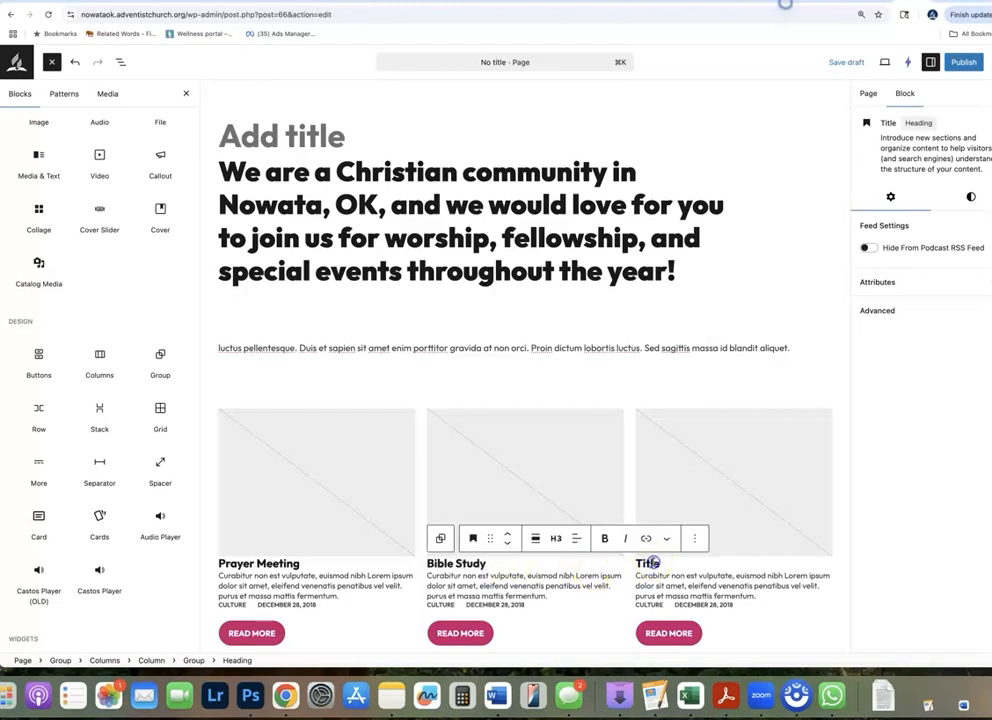
double_click(647, 562)
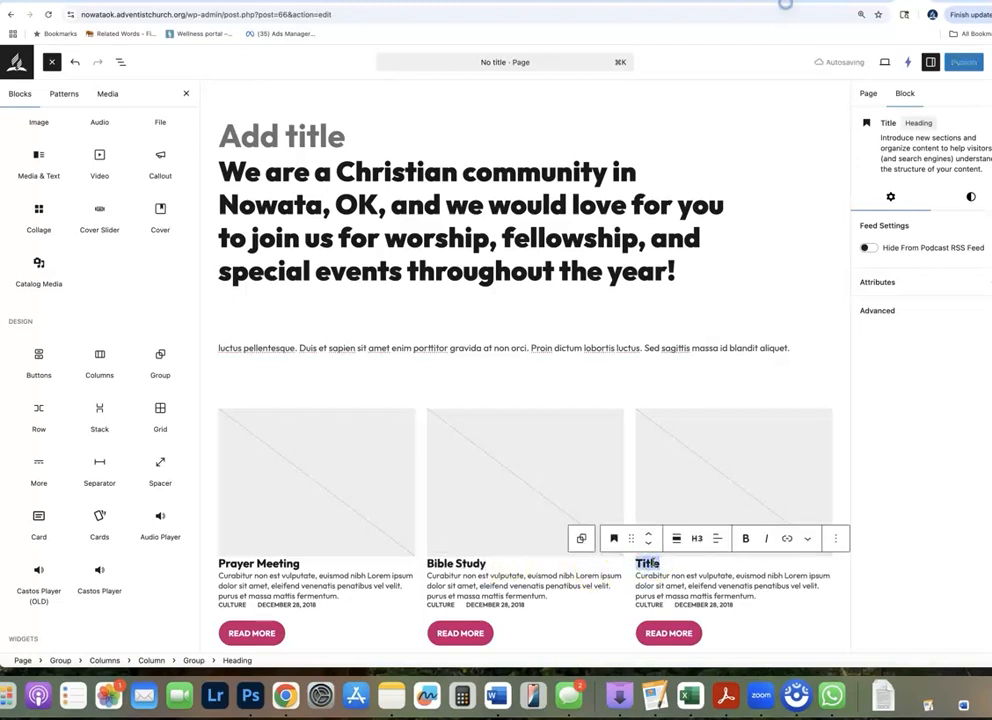
text(Worship Service)
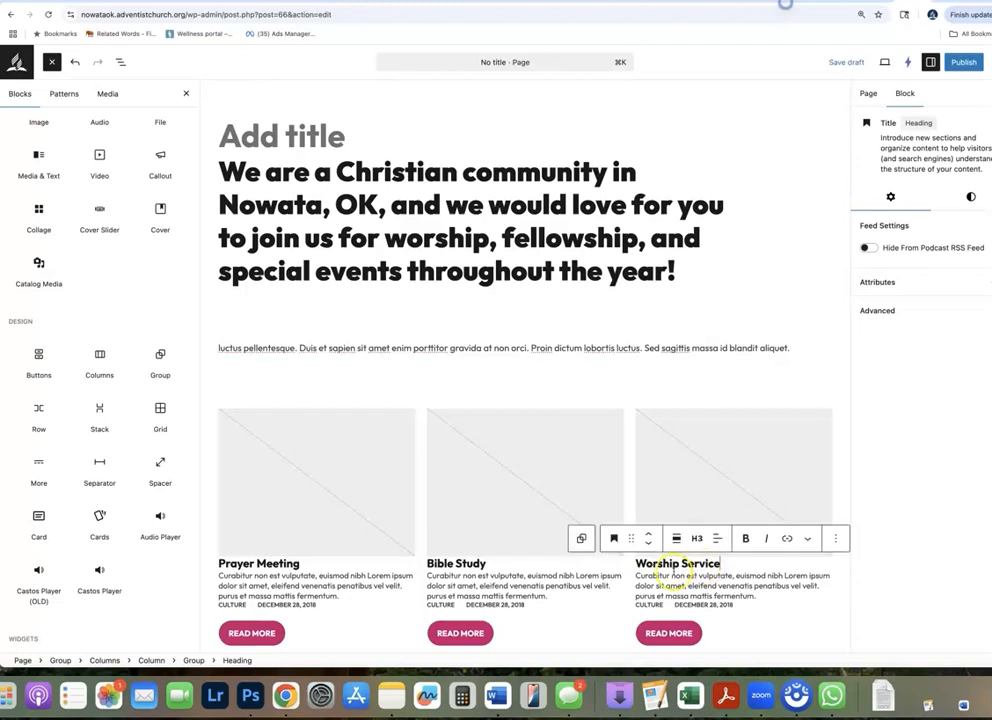
Change the date under Prayer Meeting to "EVERY TUESDAY" and its category label to "1PM"
triple_click(279, 590)
click(270, 604)
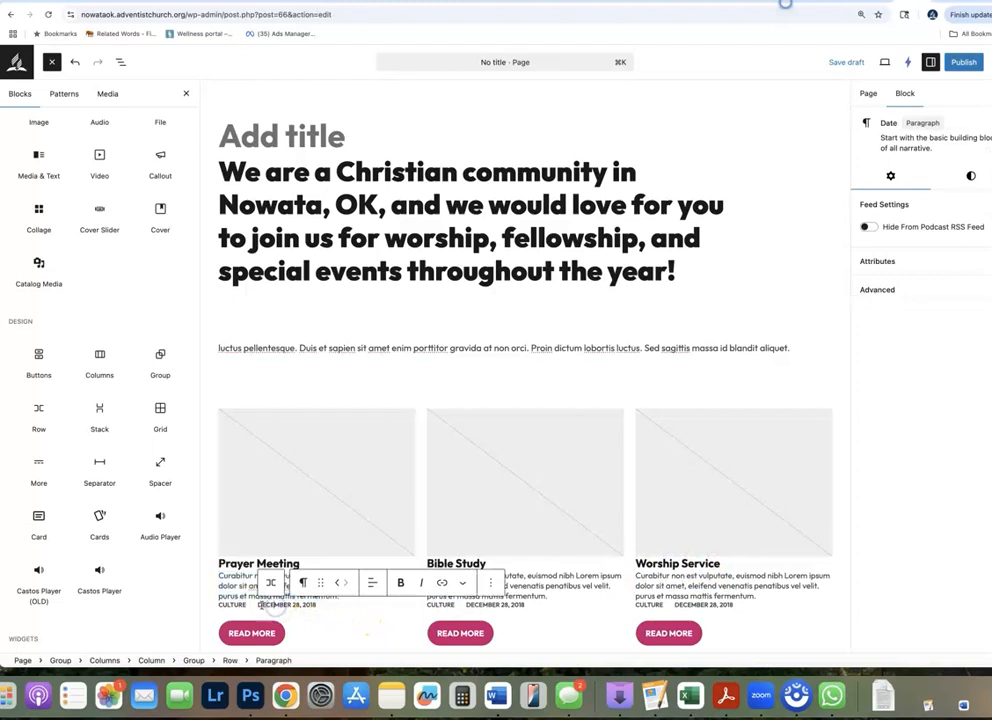
click(312, 605)
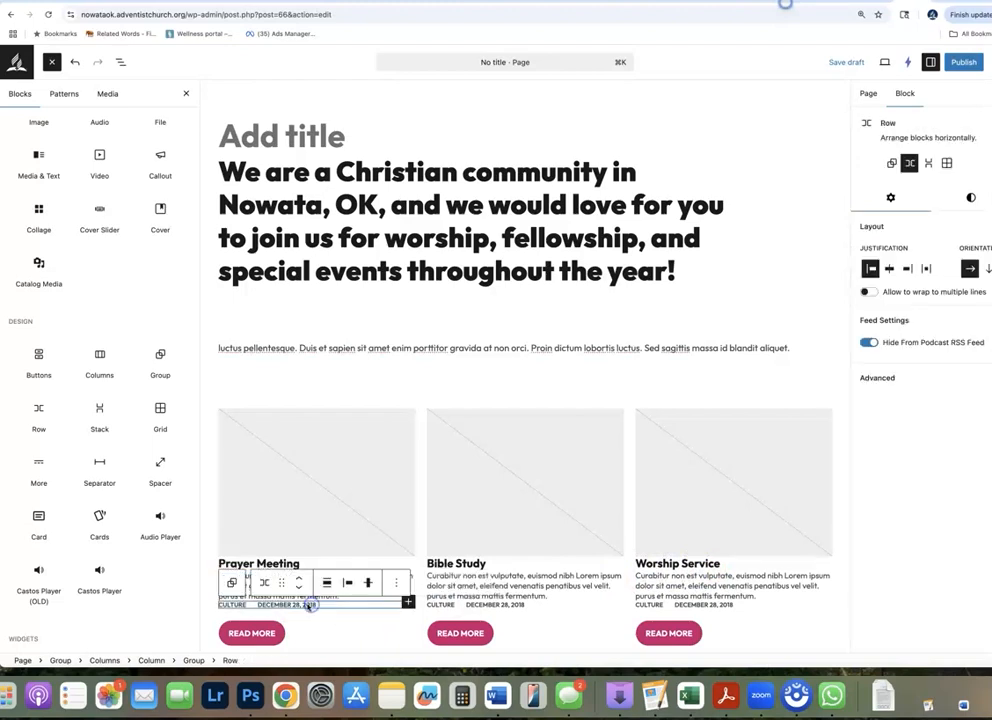
double_click(288, 605)
drag(300, 607, 259, 604)
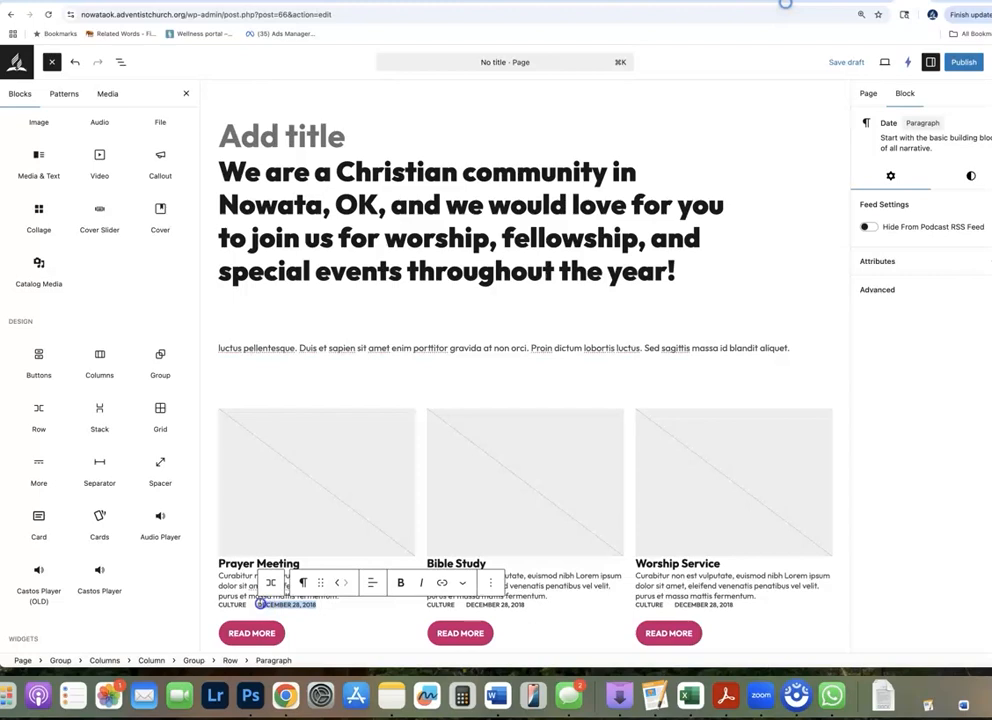
text(EVERY TUESDAY)
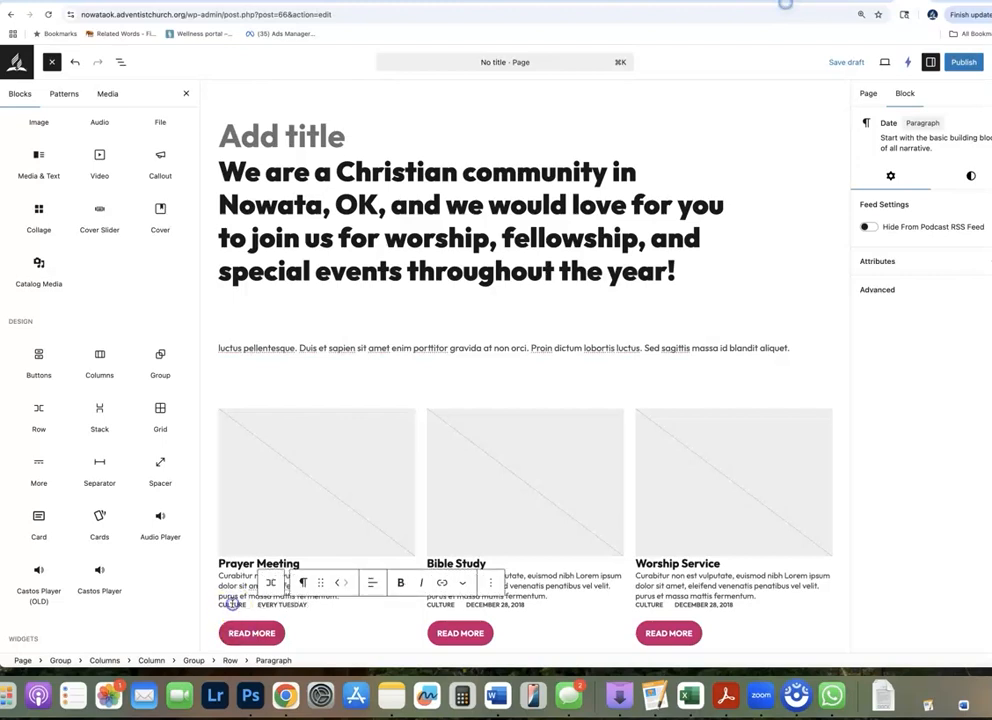
double_click(232, 604)
text(1PM)
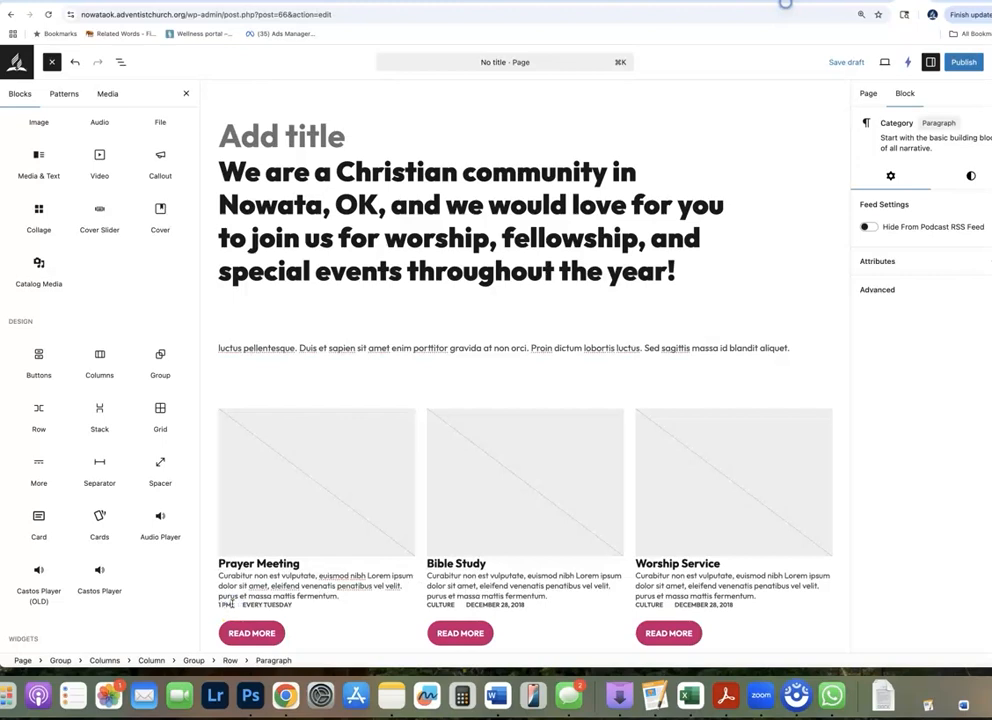
Swap the schedule labels under Prayer Meeting, setting the category to "Every Tuesday" and the date to "1PM"
double_click(440, 604)
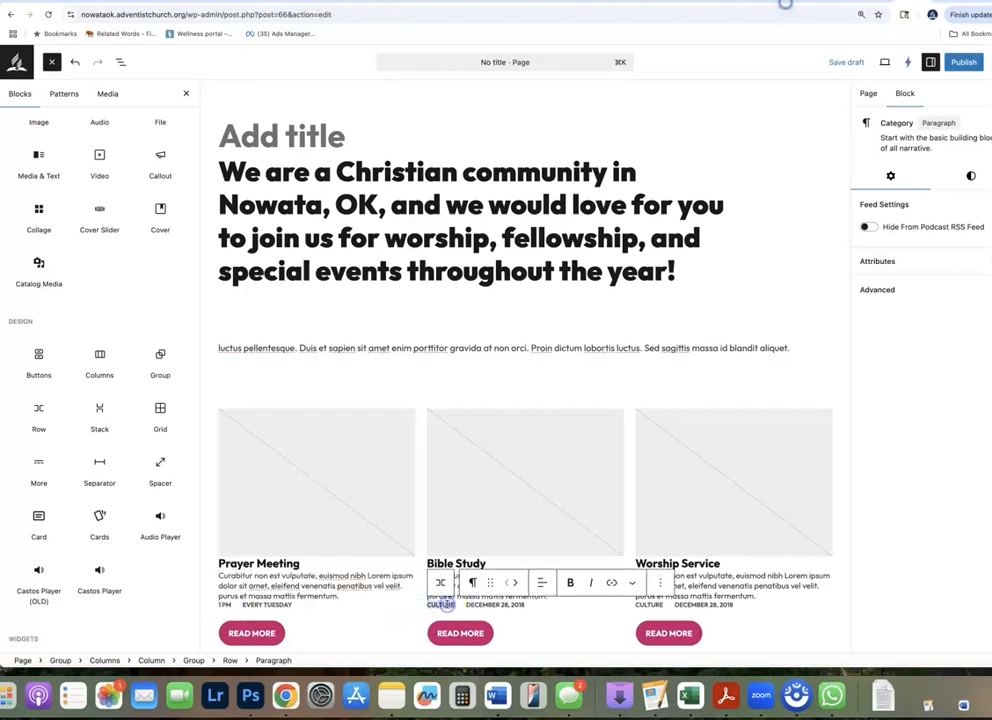
double_click(225, 604)
key(BackSpace)
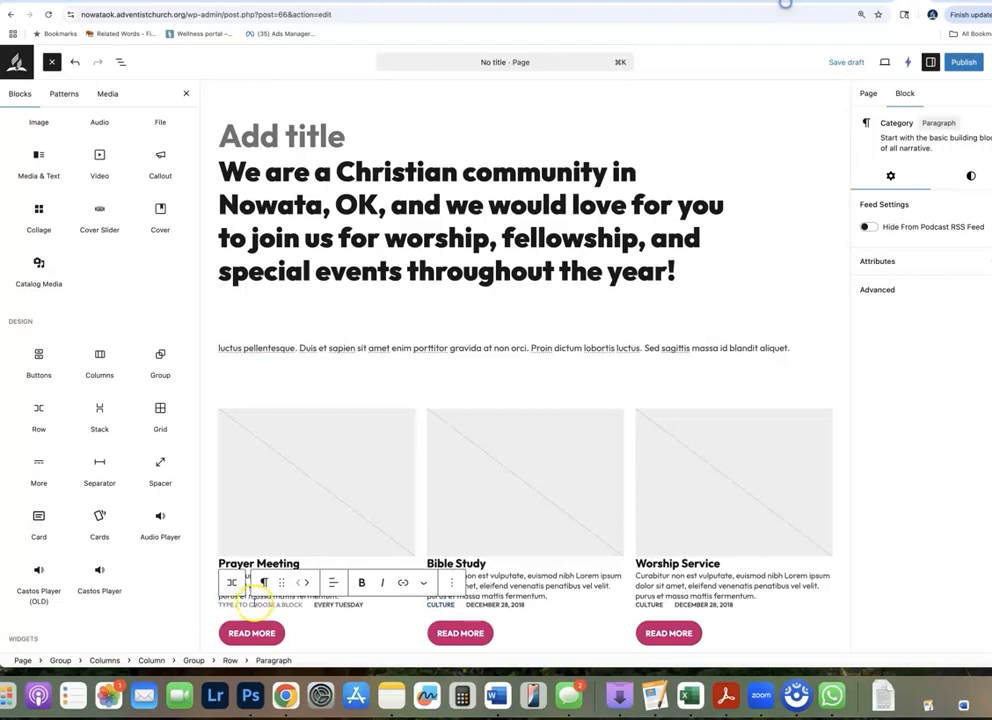
text(1)
key(BackSpace)
text(Every Tuesday)
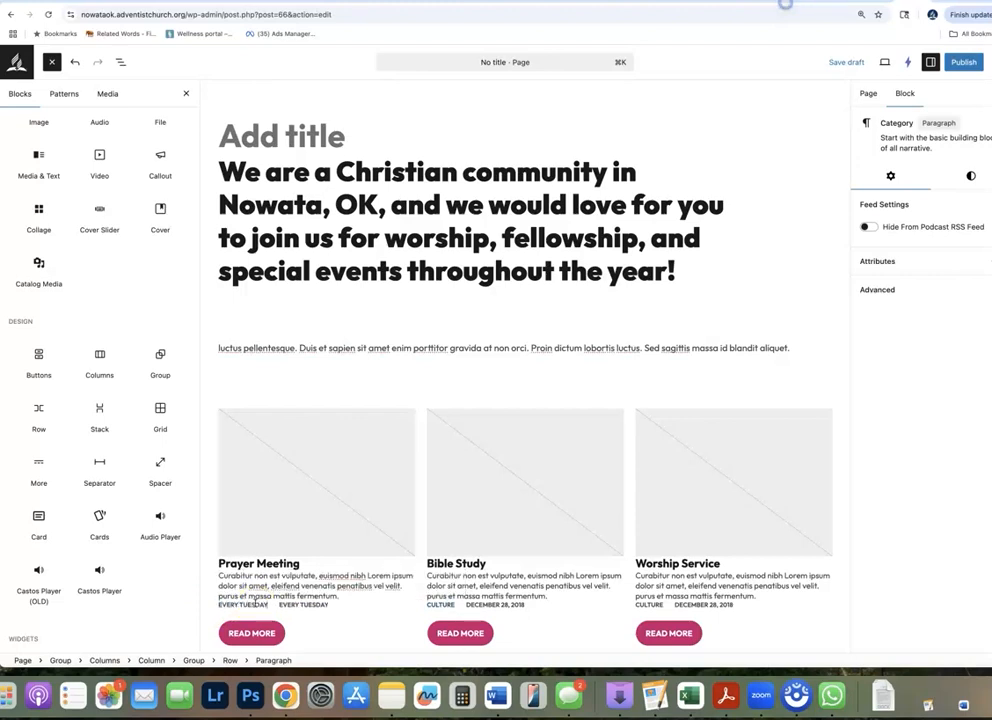
triple_click(312, 606)
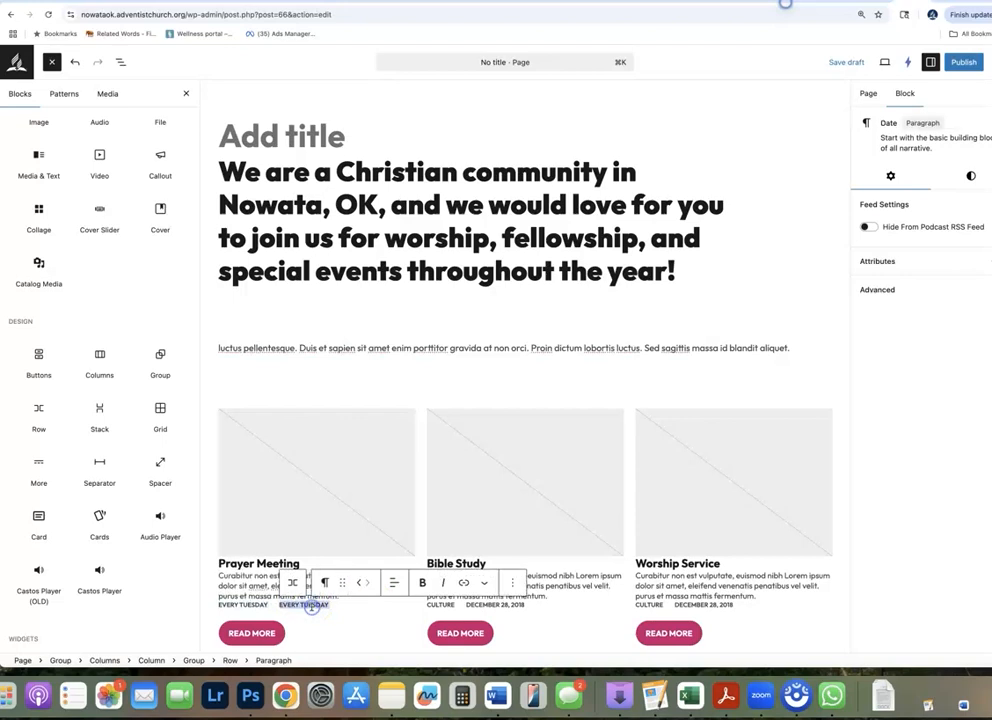
text(1PM)
Switch to M365 Copilot and send the prompt "we have prayer meeting on Tuesdays at 1 PM. Write this as an event."
triple_click(242, 590)
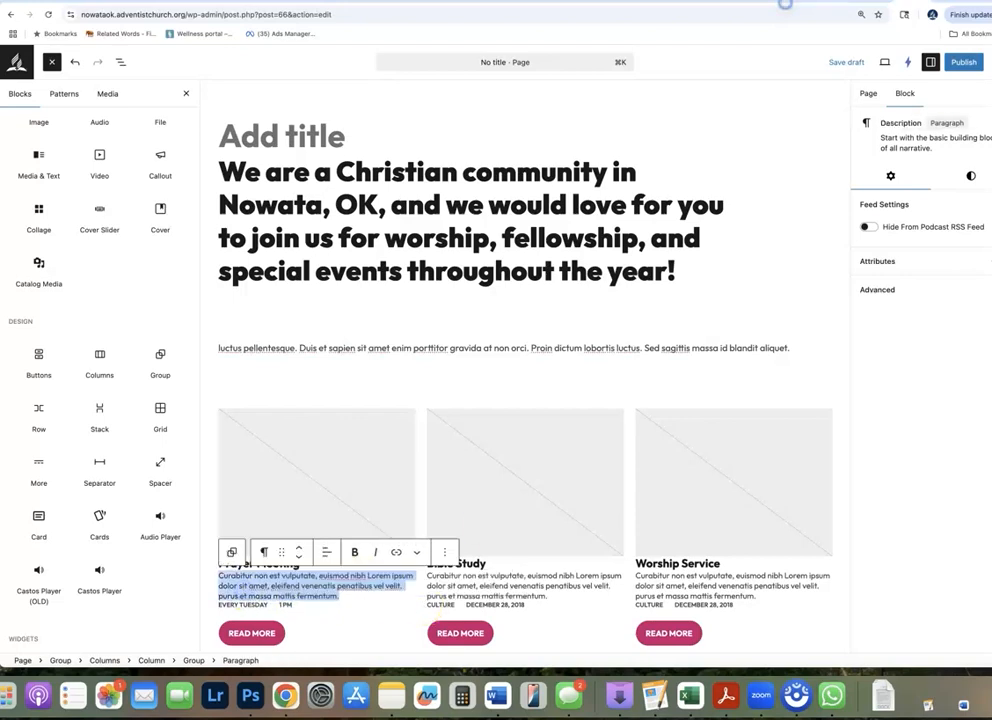
click(545, 2)
click(447, 601)
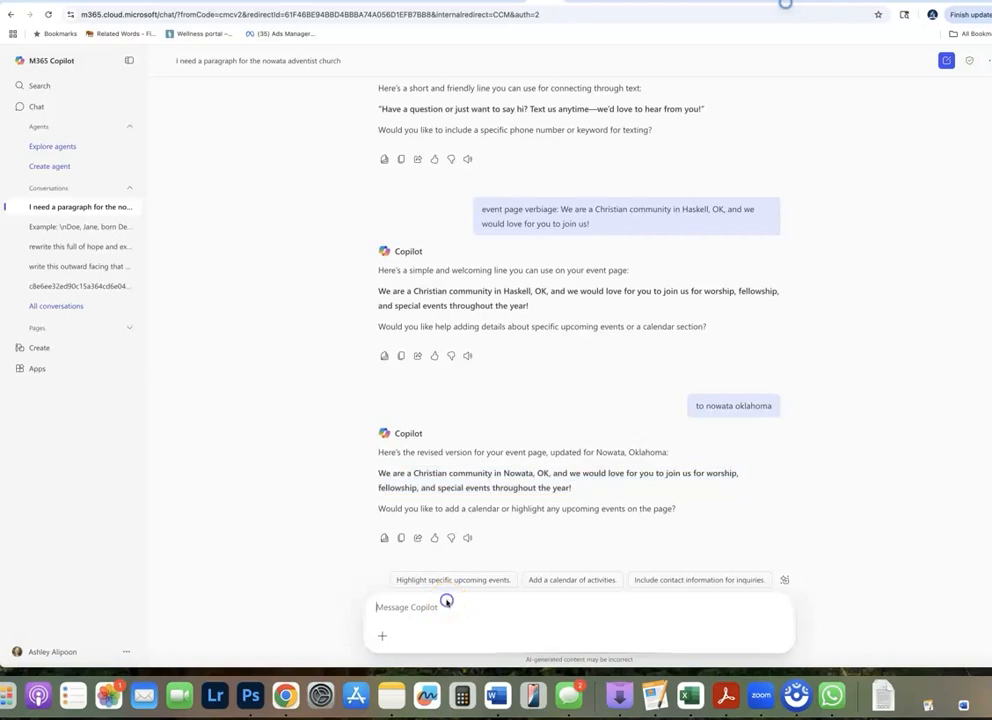
text(e have)
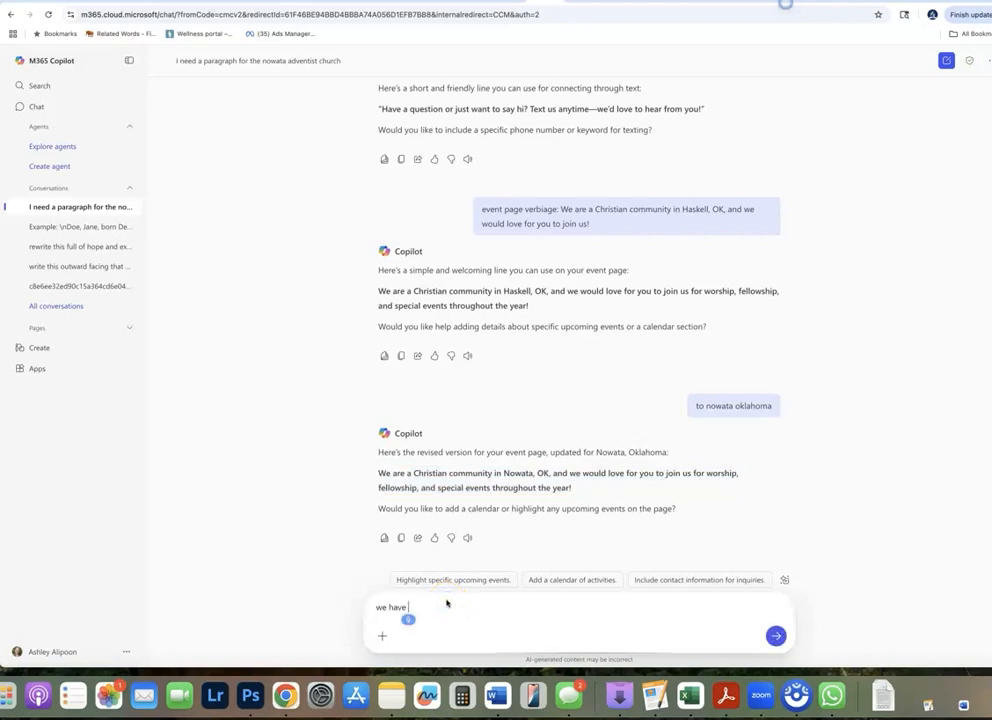
text(rayer meeting on)
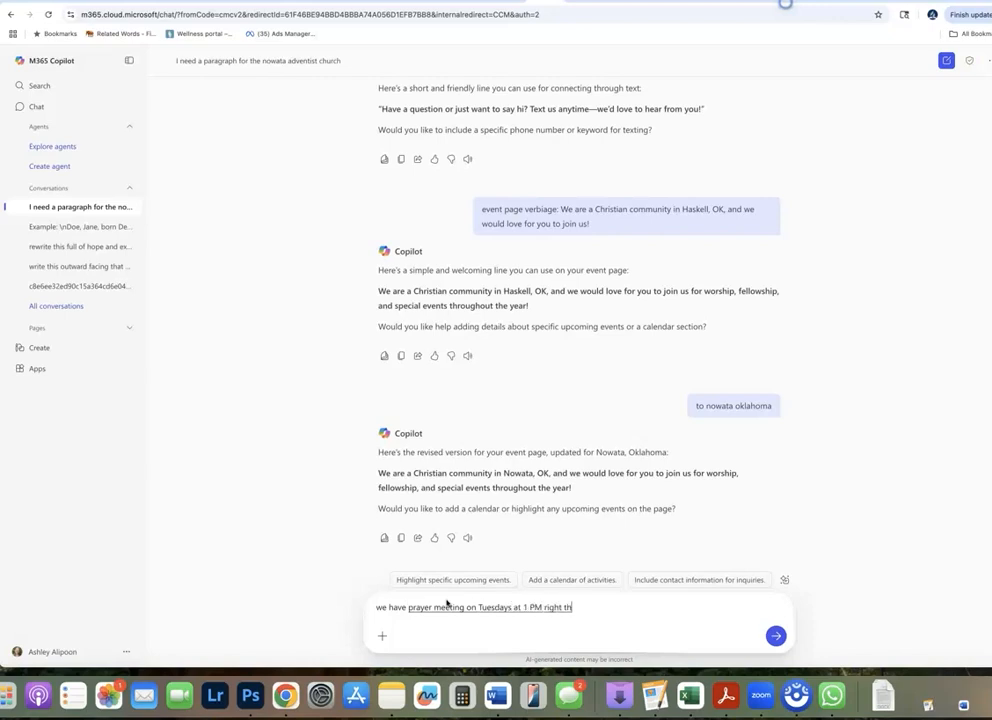
text( Tuesdays at 1 PM. Write this as an event.)
key(Return)
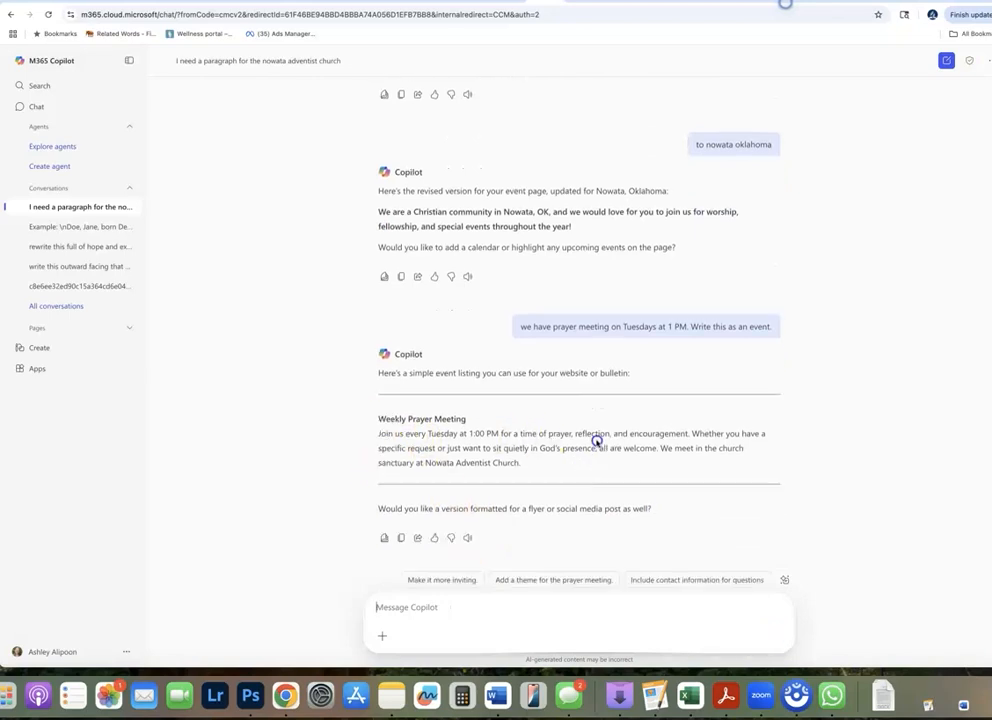
Replace the Prayer Meeting placeholder description in the page editor with the event paragraph copied from Copilot's answer
drag(378, 433, 622, 465)
key(super+c)
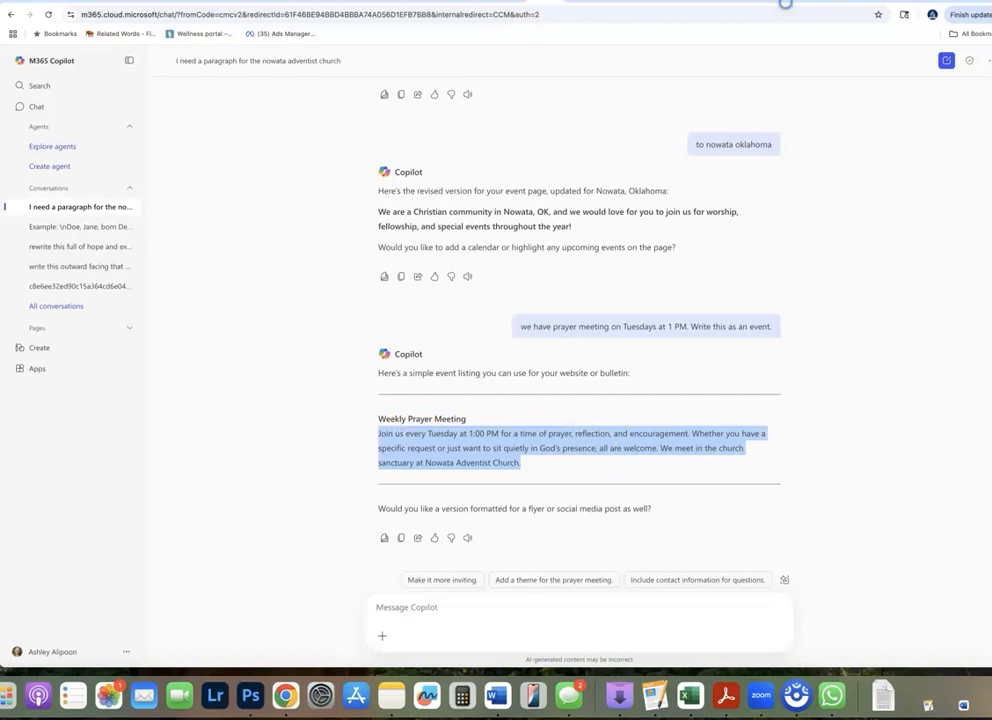
click(686, 1)
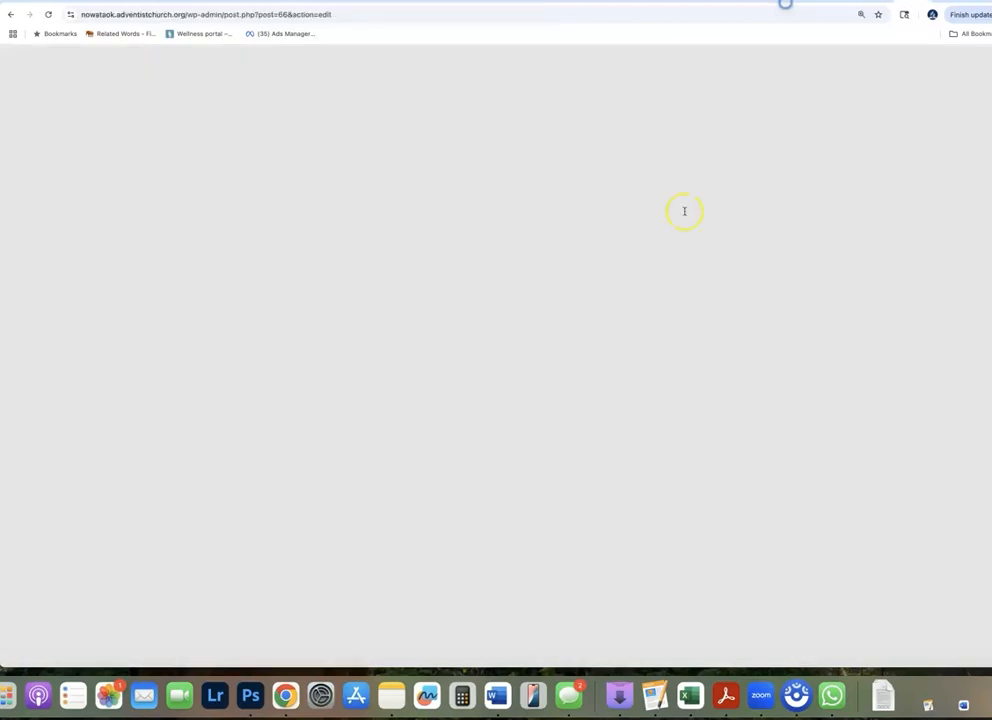
key(super+v)
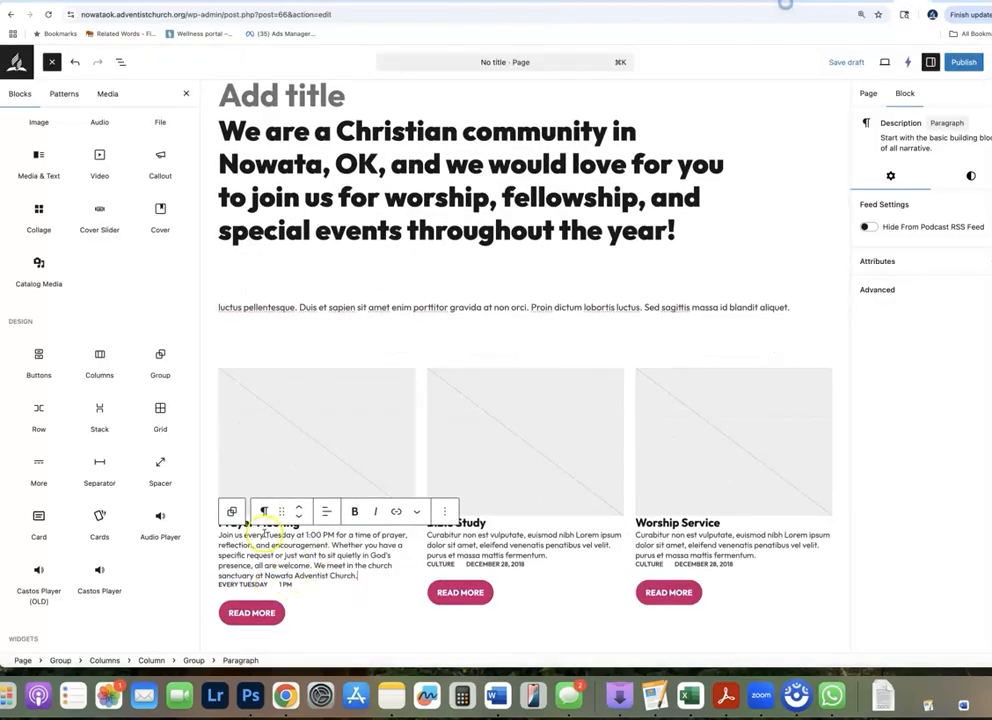
In the Prayer Meeting description, remove "every Tuesday at 1:00 PM" and replace "sanctuary" with "fellowship hall"
drag(243, 535, 337, 537)
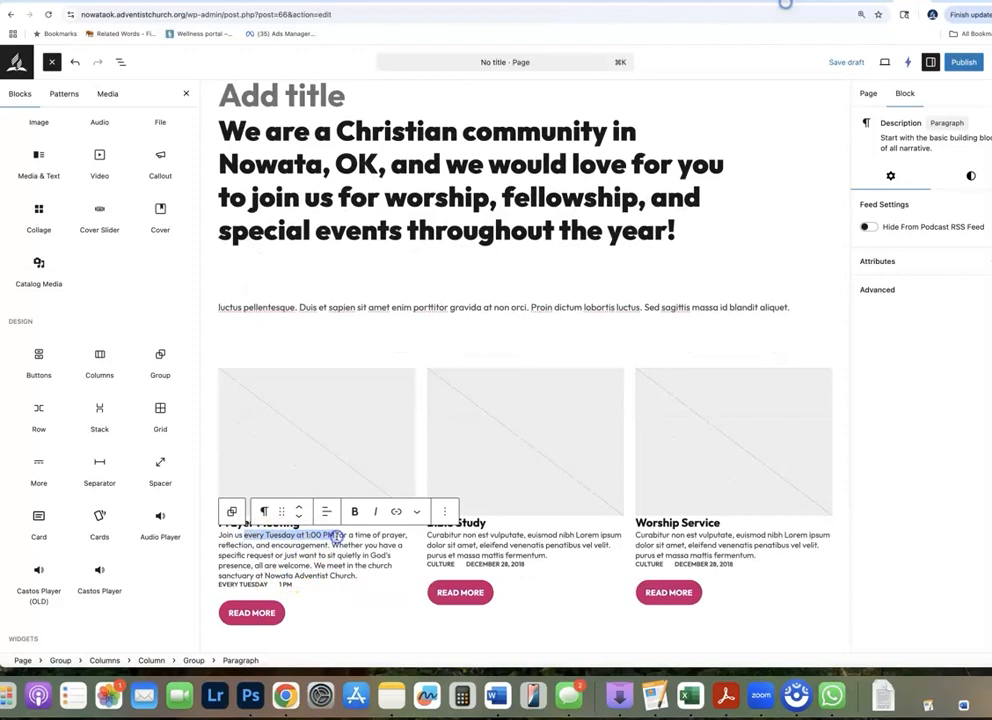
key(BackSpace)
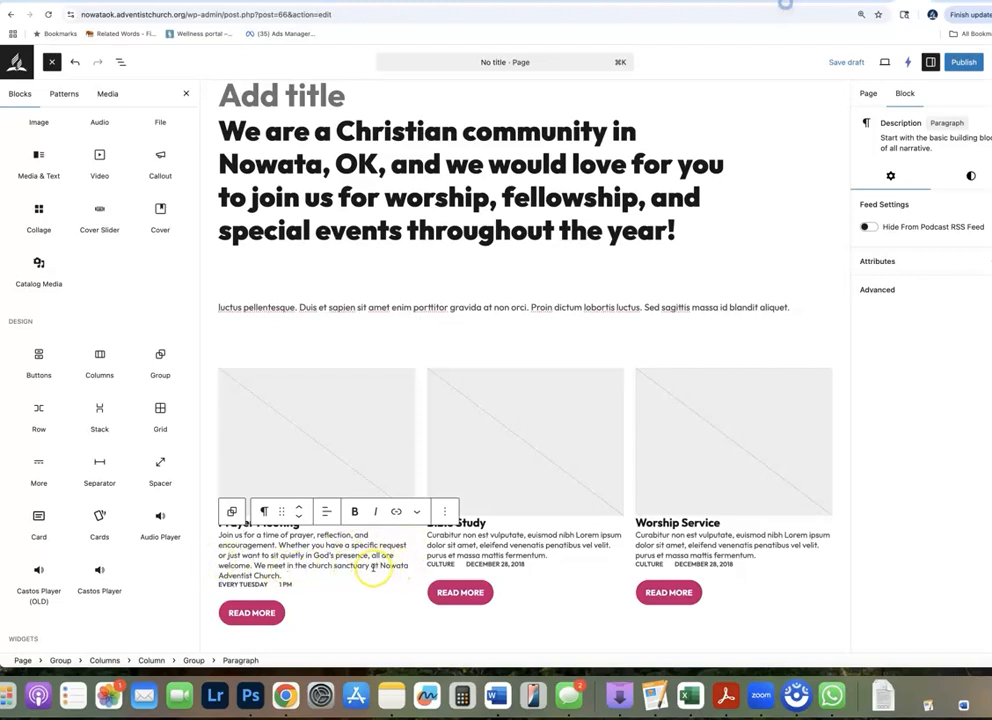
drag(369, 566, 350, 565)
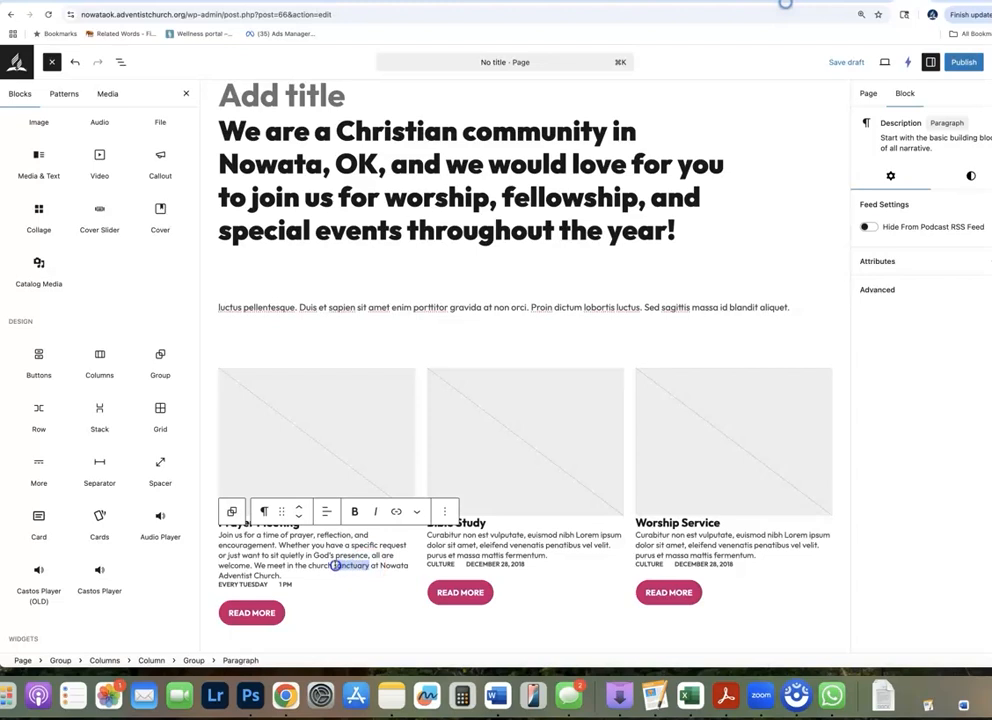
text(fellowship ha)
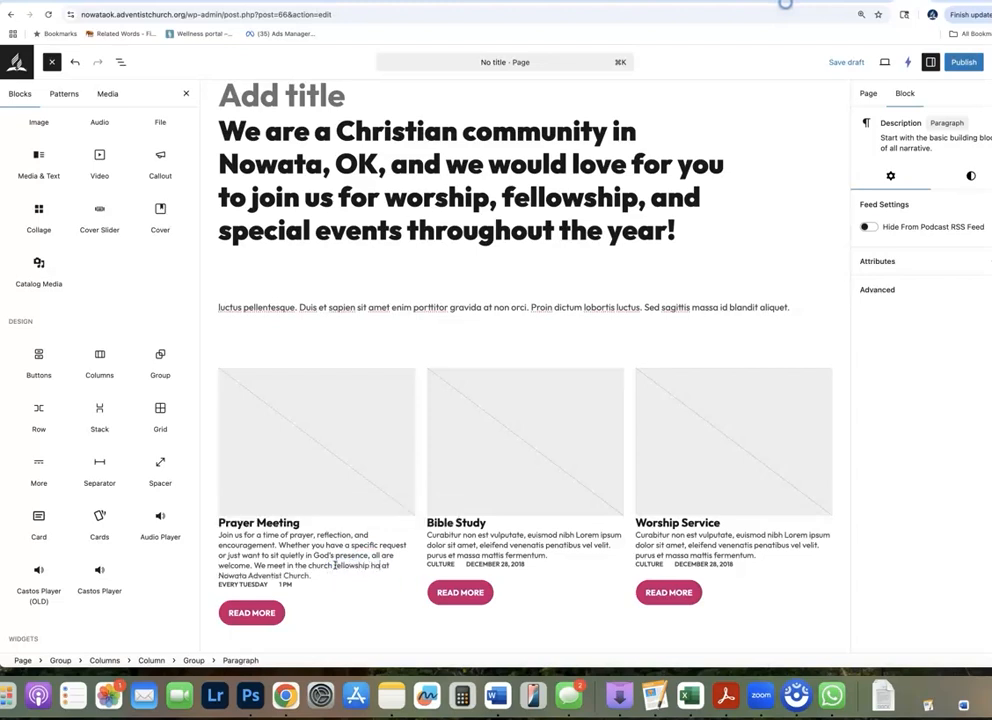
click(478, 545)
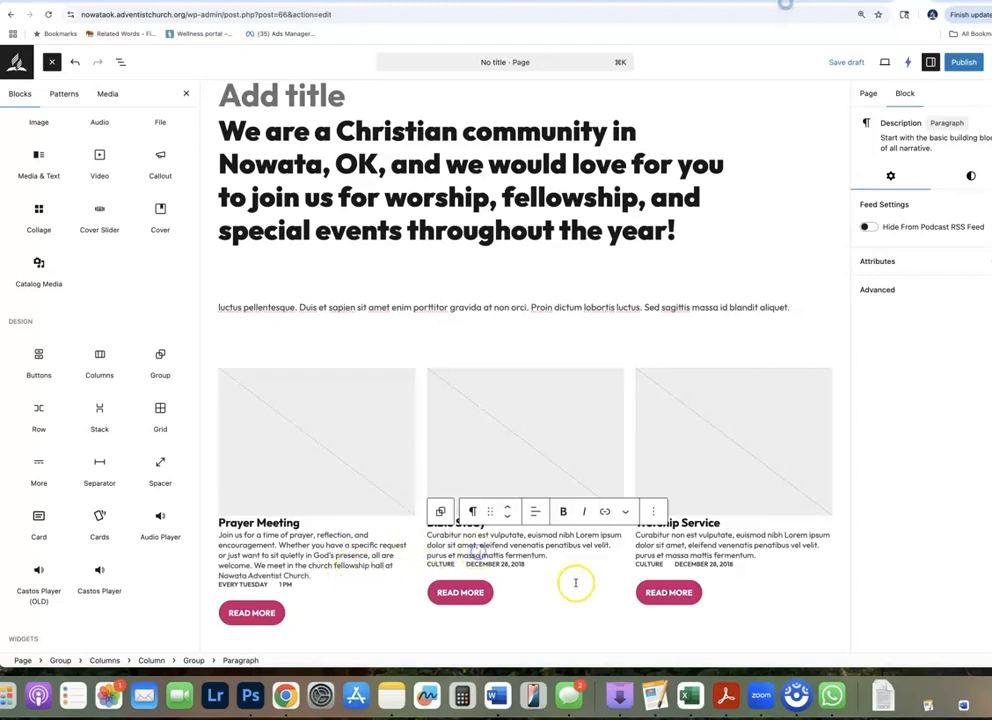
Upload the 474422233 JPG of people around a table from the Desktop as the Prayer Meeting image
click(305, 444)
click(314, 414)
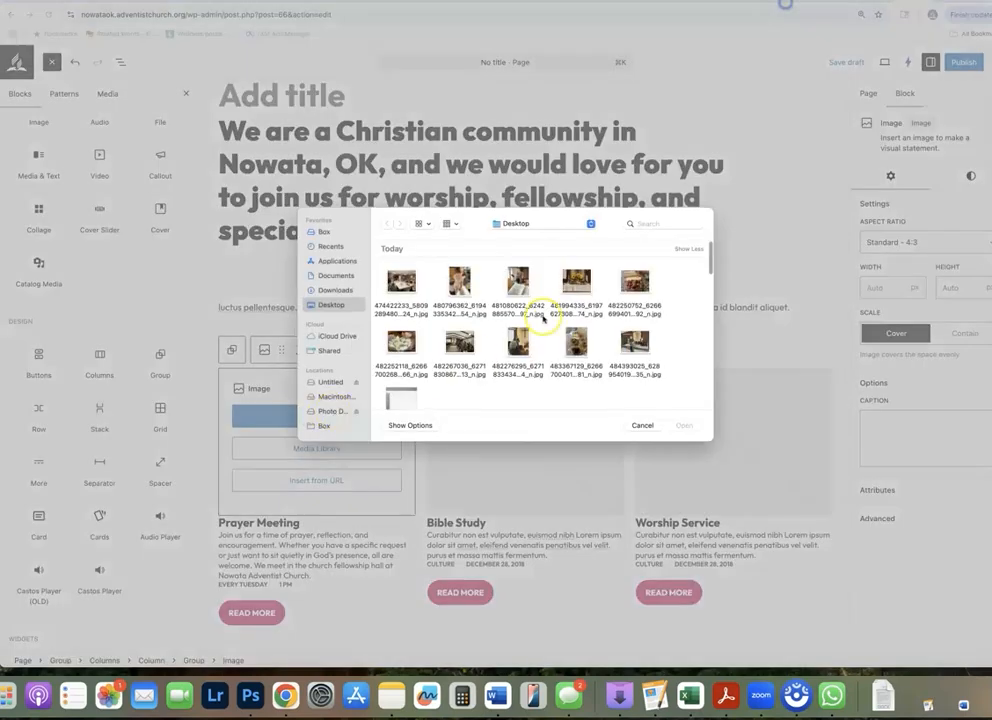
click(401, 283)
click(679, 425)
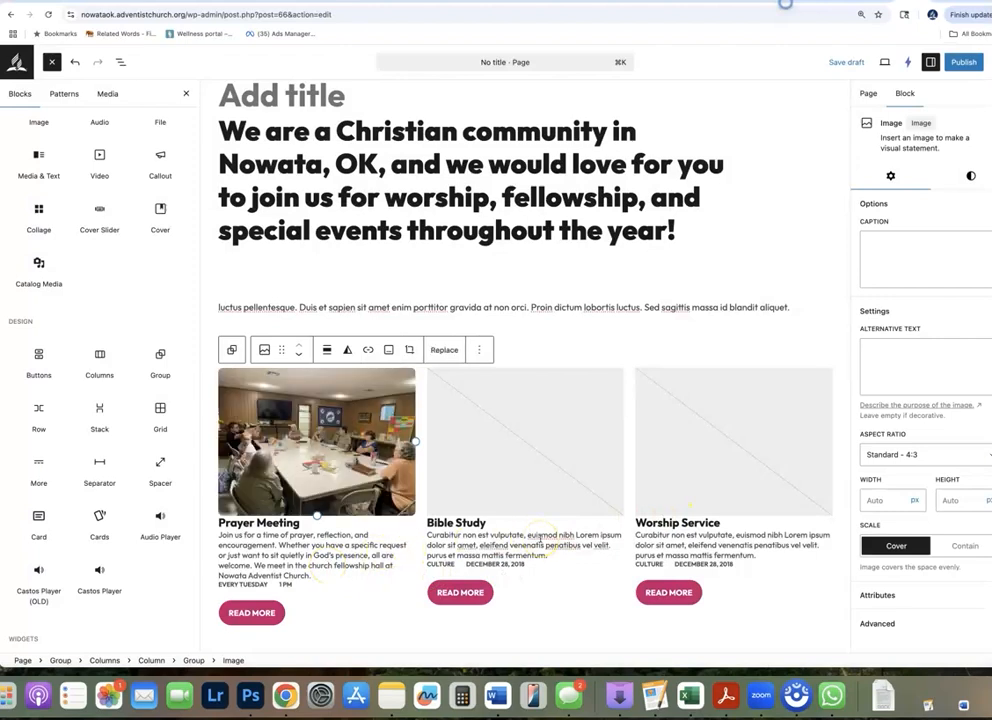
Upload the 480796362 JPG of the small child from the Desktop through the media library and insert it as the Bible Study image
click(541, 464)
click(522, 414)
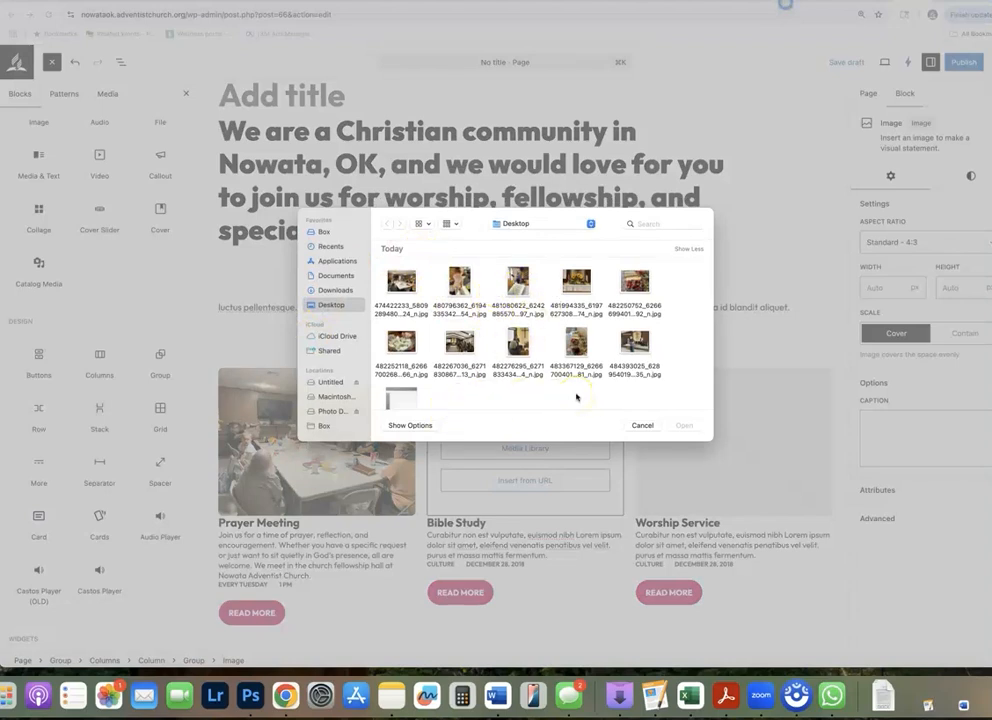
click(640, 424)
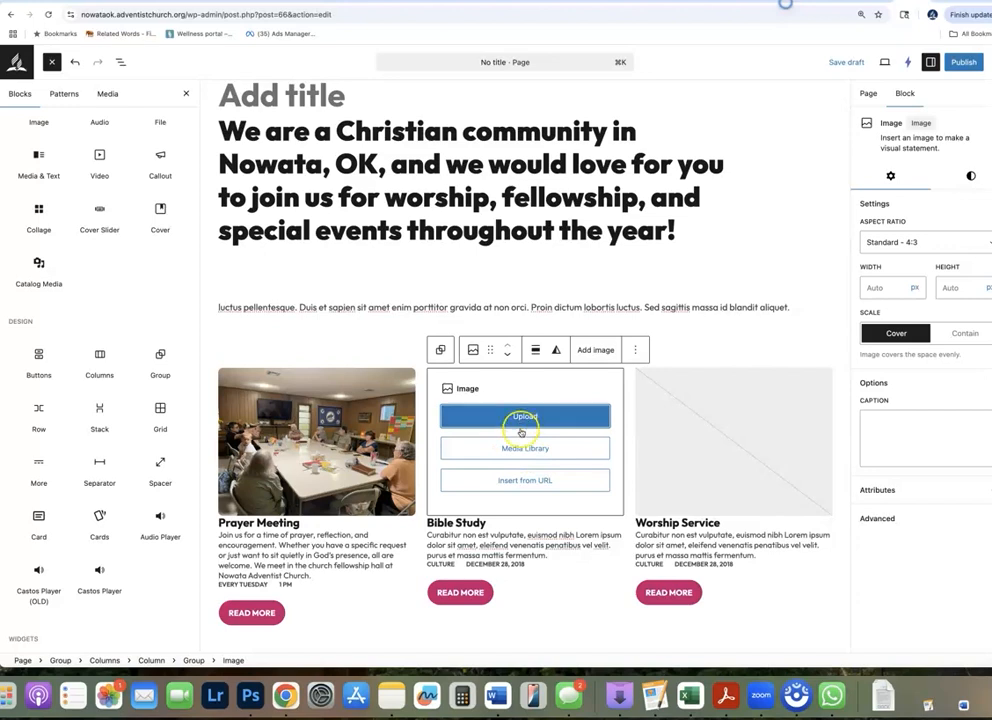
click(519, 450)
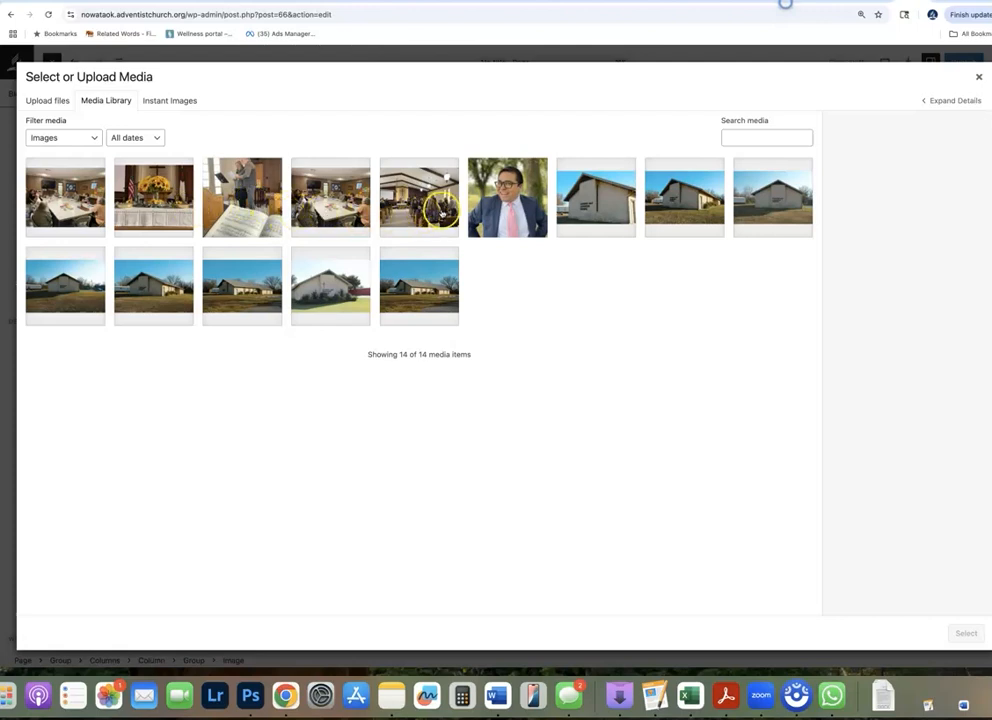
click(48, 100)
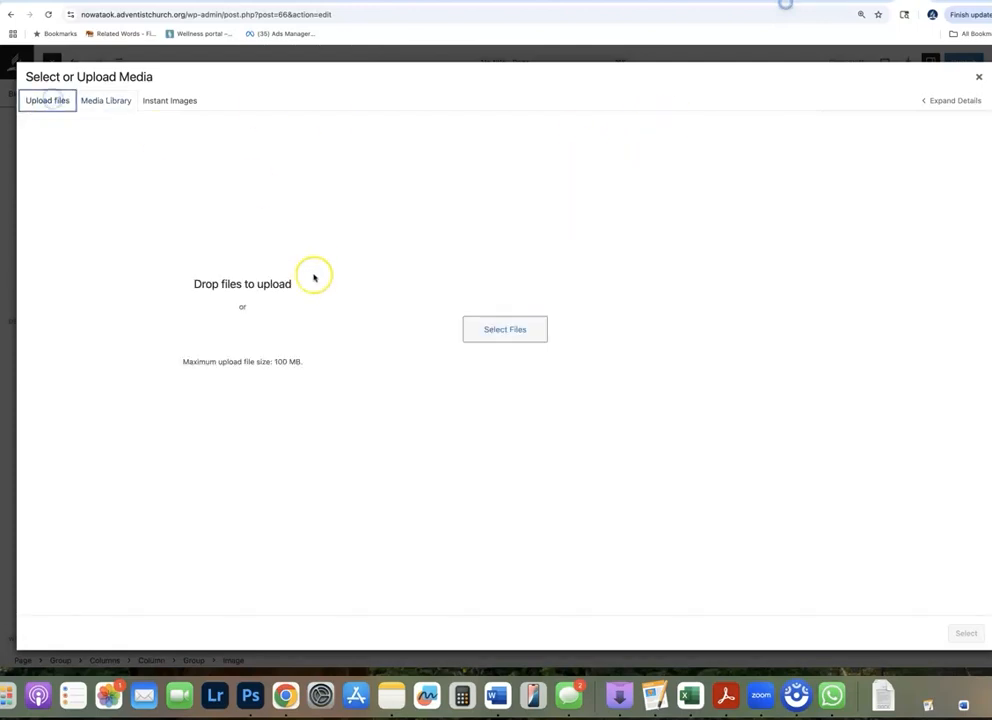
click(520, 330)
click(459, 283)
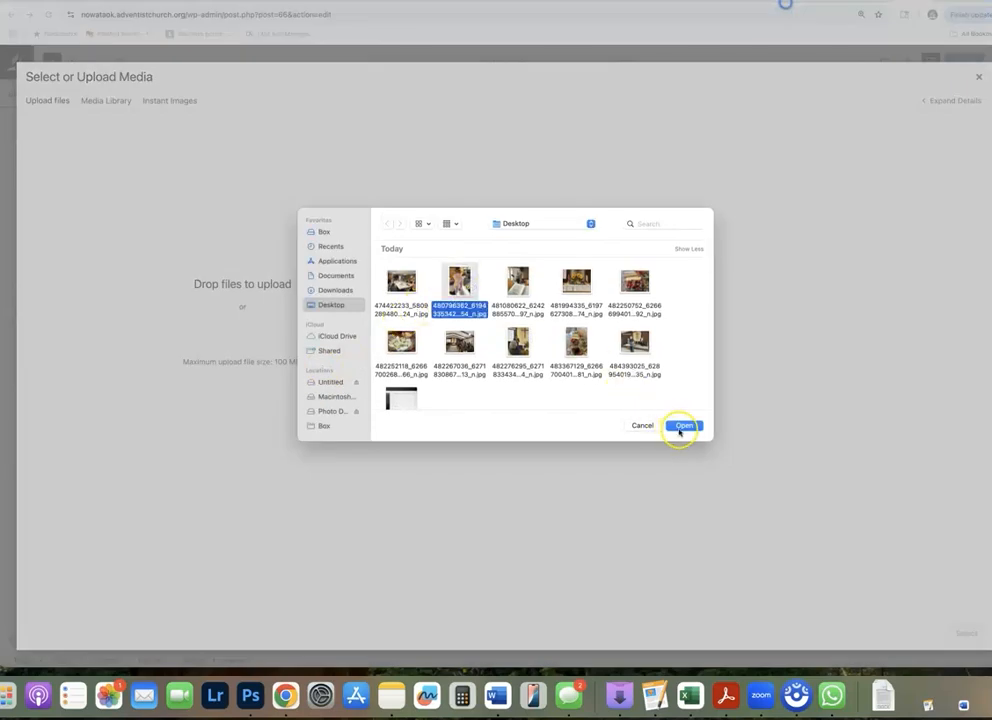
click(688, 425)
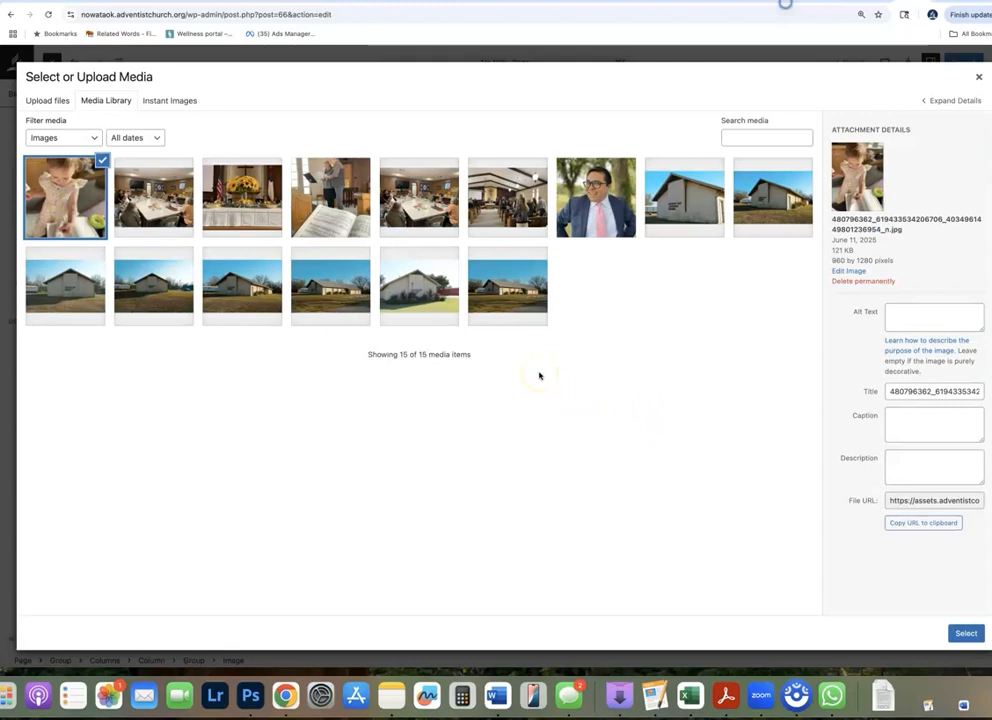
click(966, 634)
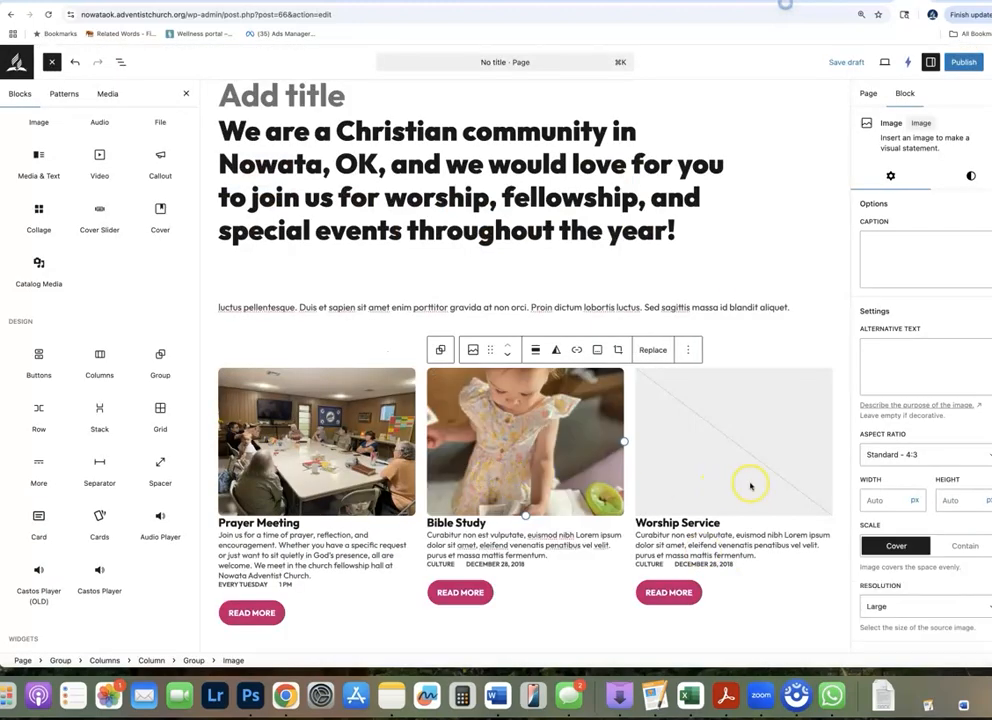
Duplicate the Worship Service column
click(790, 609)
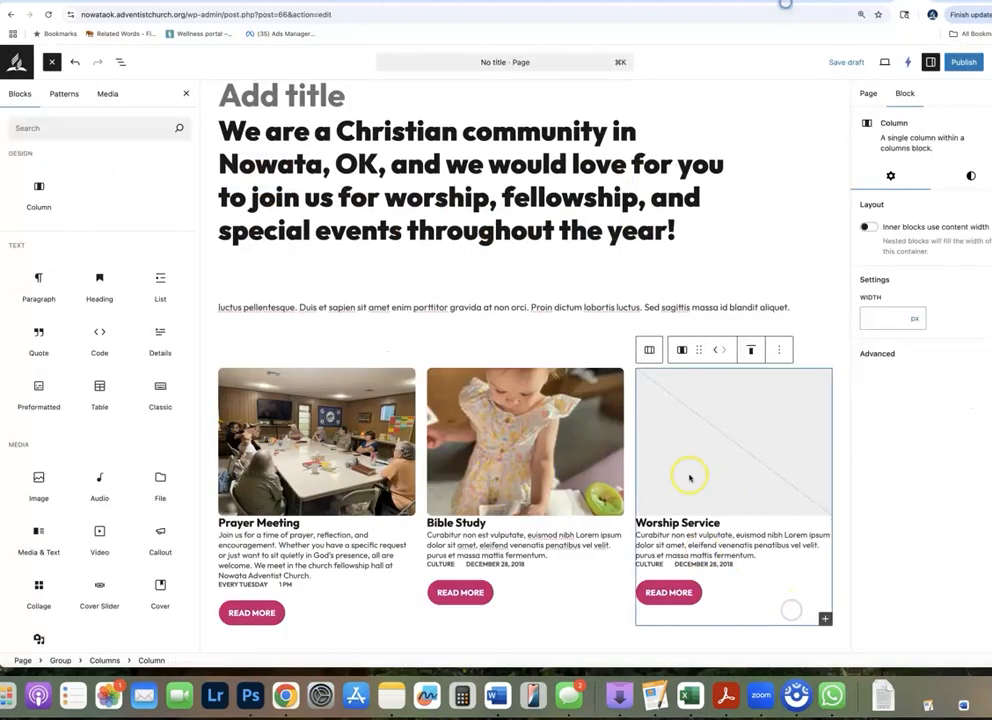
click(779, 349)
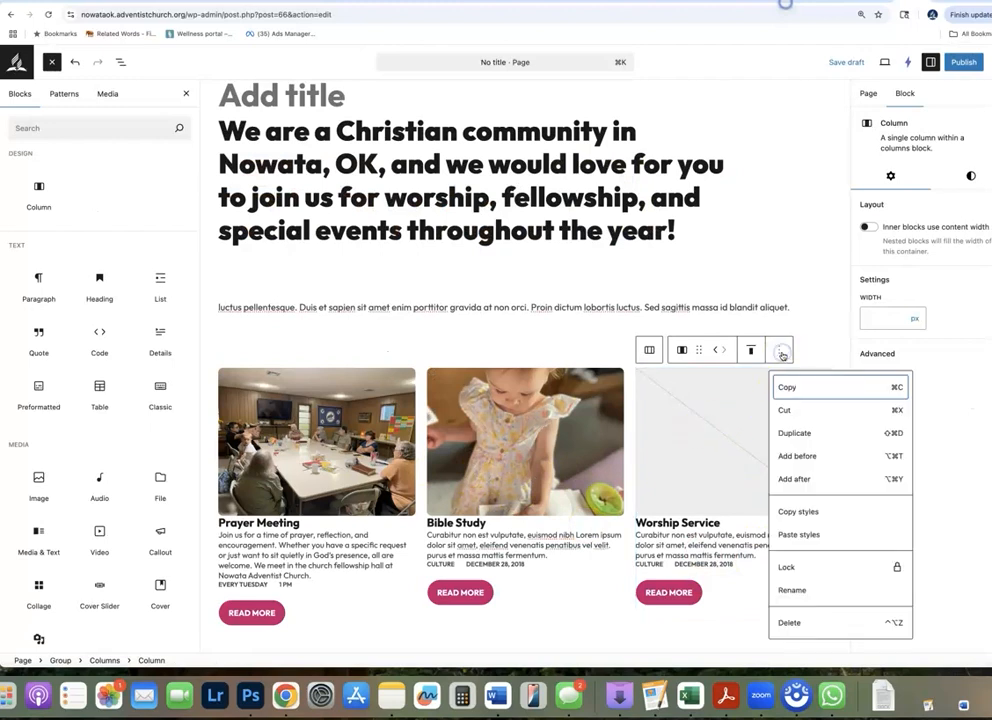
click(806, 433)
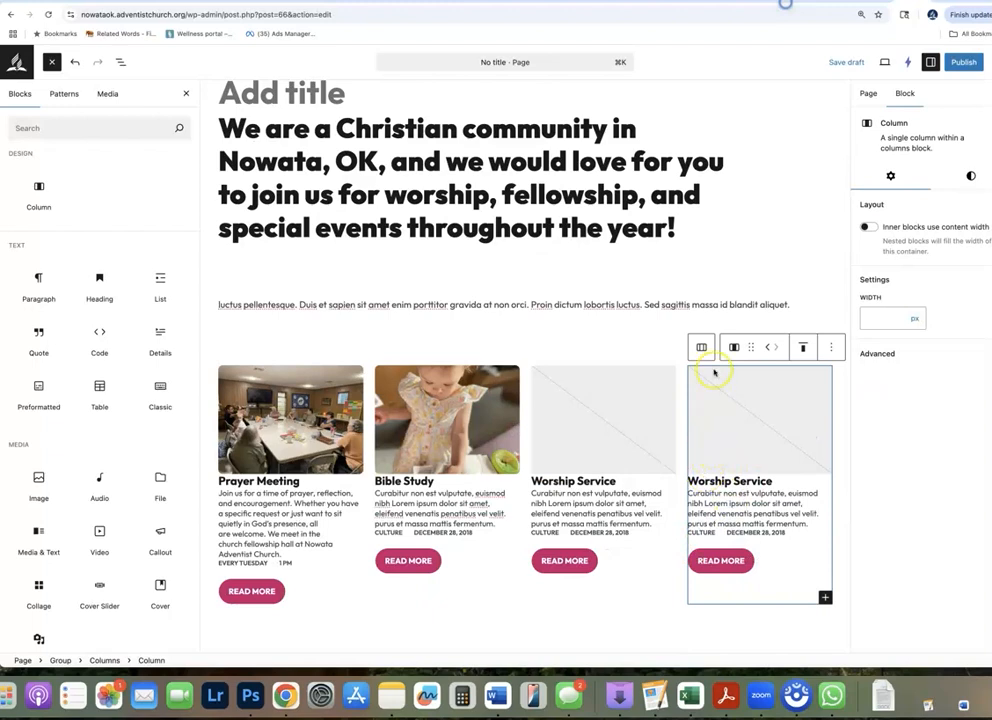
click(831, 347)
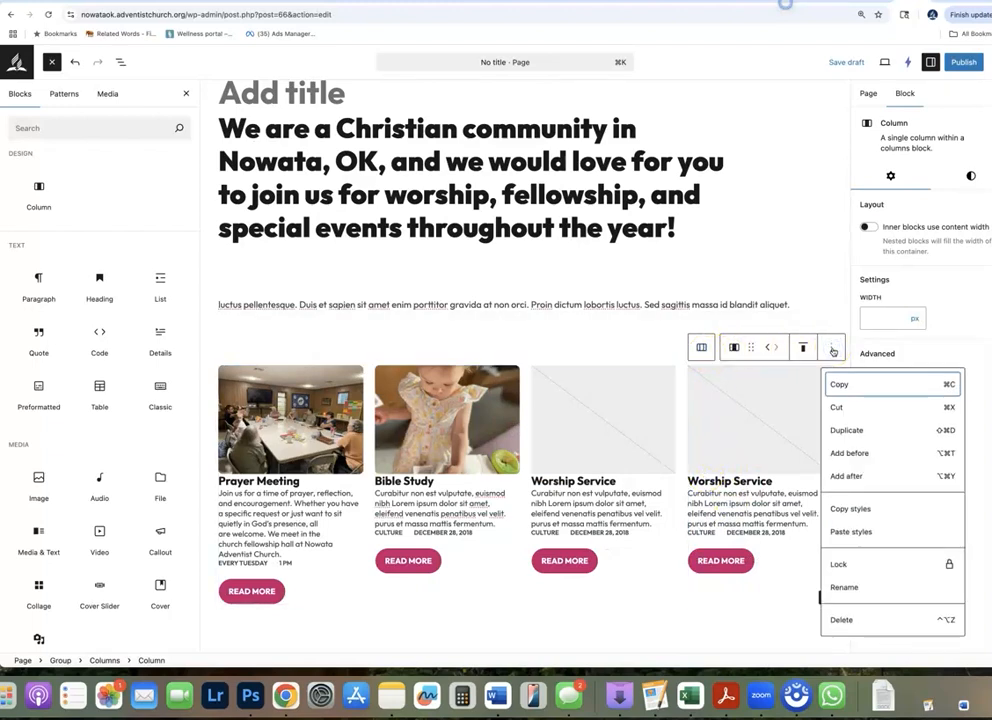
click(832, 349)
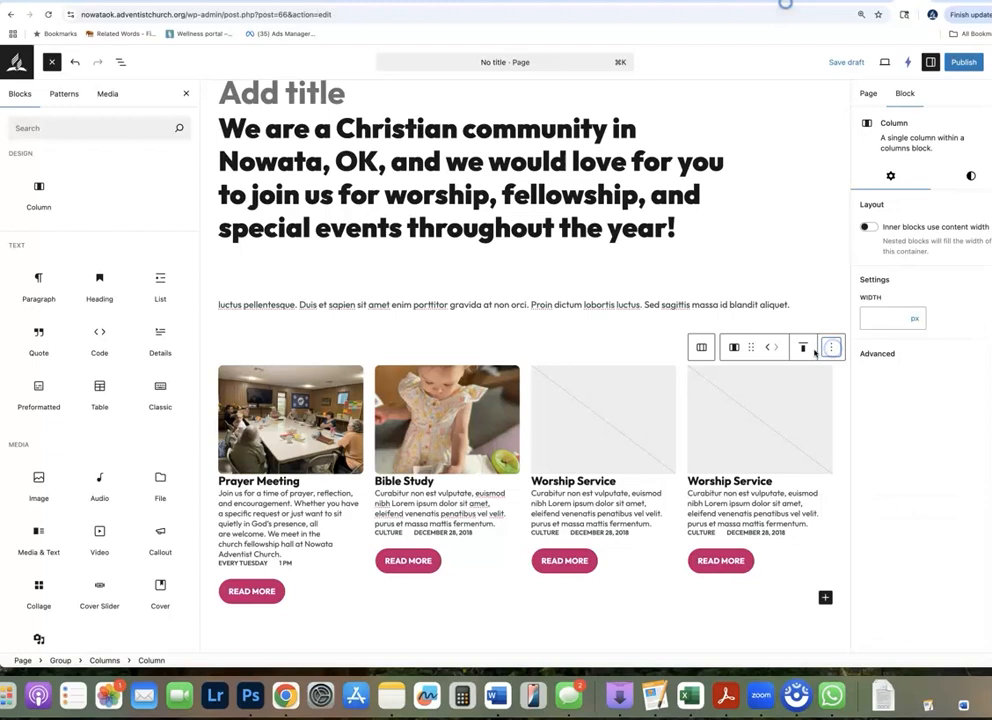
click(804, 350)
click(758, 350)
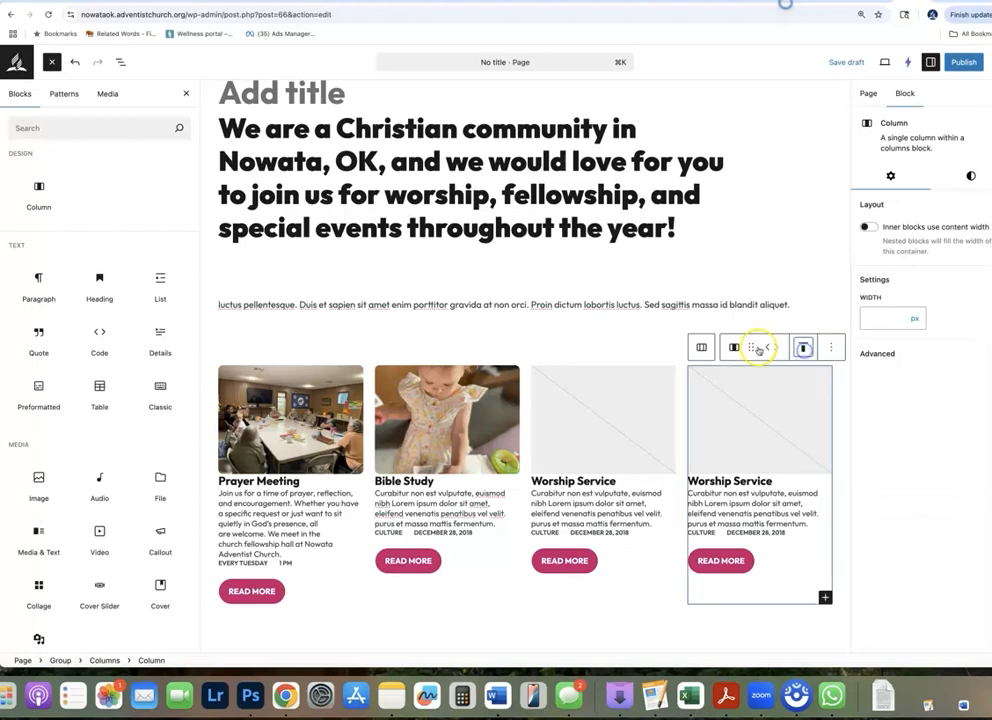
click(749, 349)
Set the parent Columns block to 3 columns and expand its advanced settings
click(703, 348)
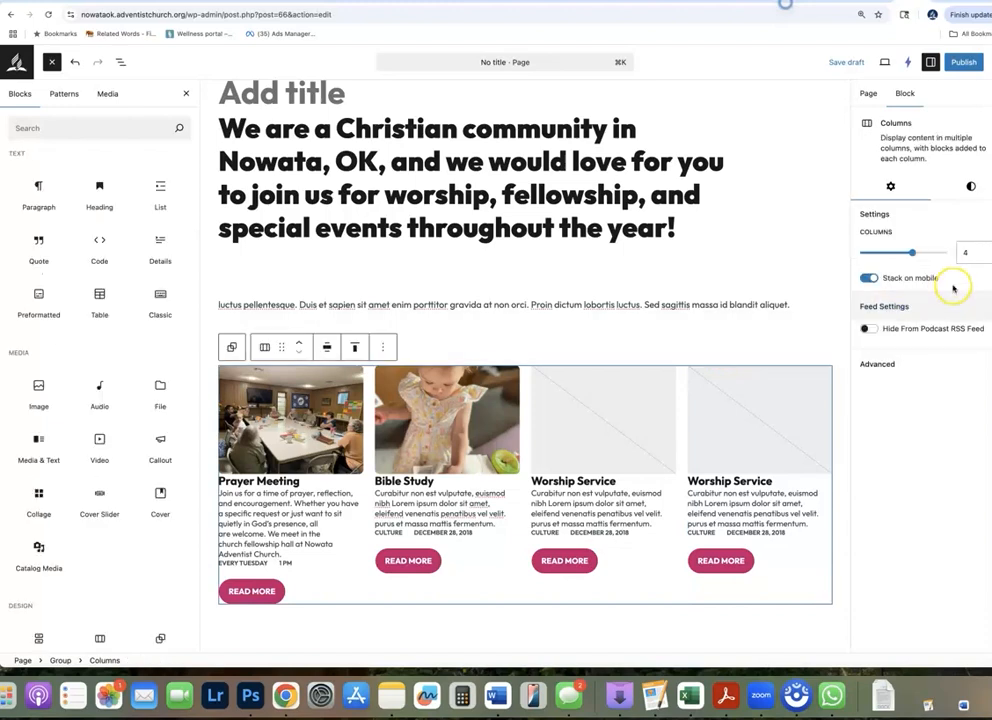
drag(912, 255, 897, 254)
scroll(653, 562, down, 3)
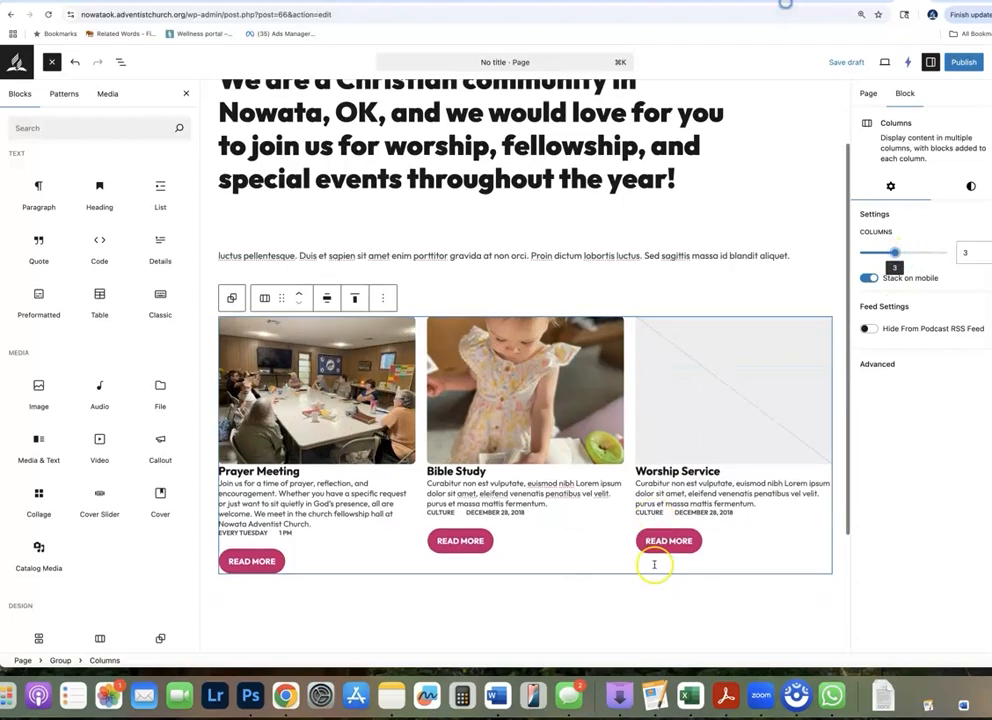
click(903, 370)
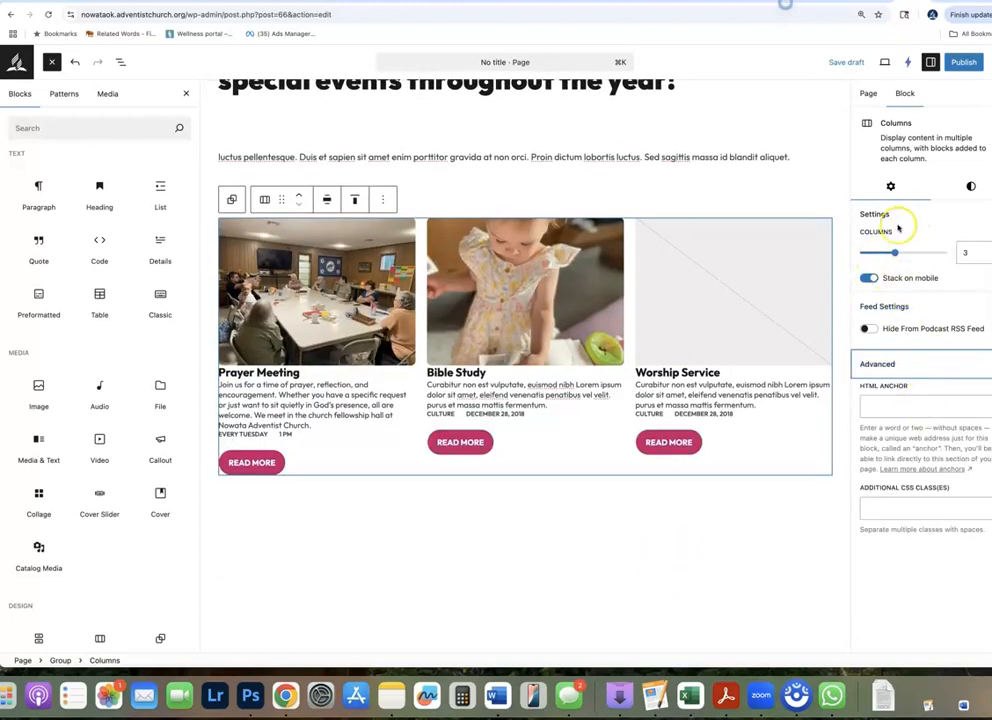
Upload the 481080622 JPG from the Desktop as the Worship Service image
click(775, 440)
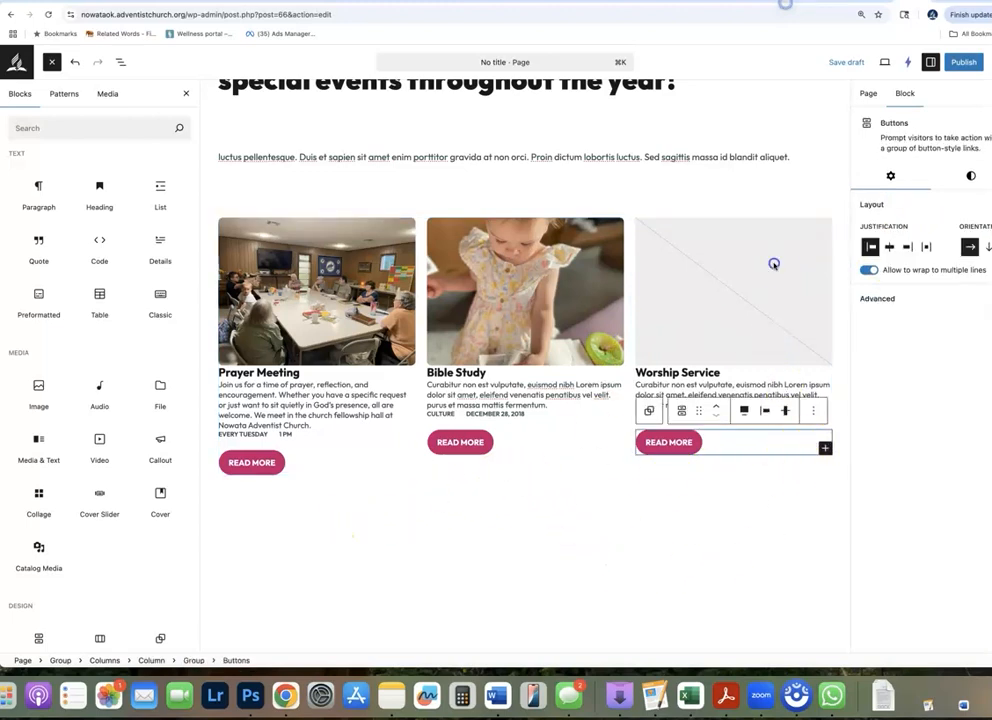
click(740, 284)
click(733, 267)
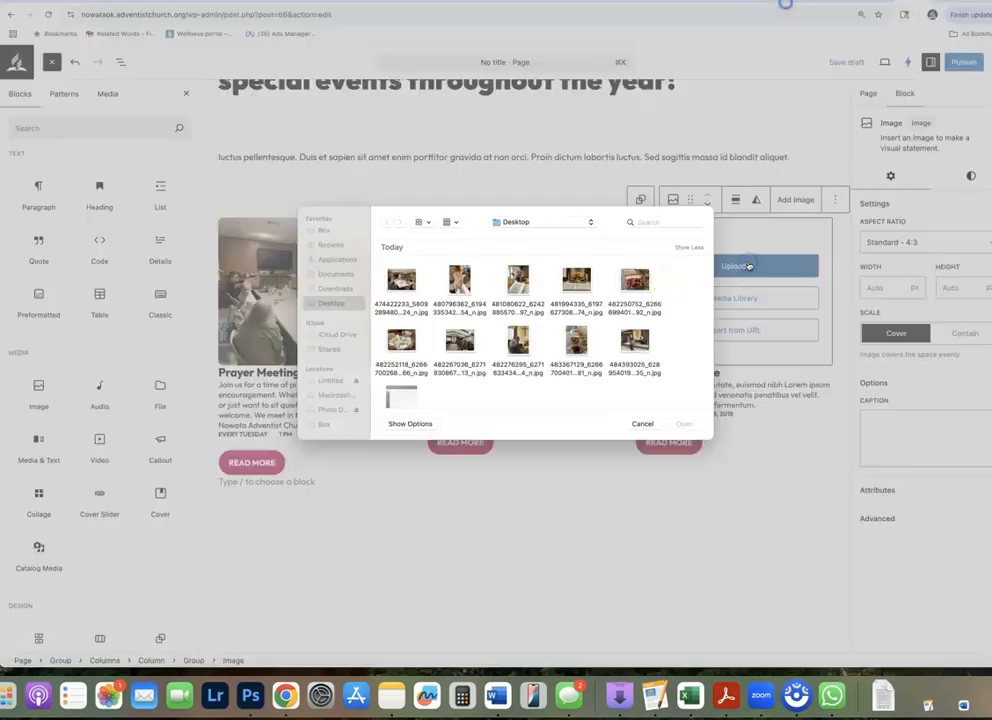
click(518, 300)
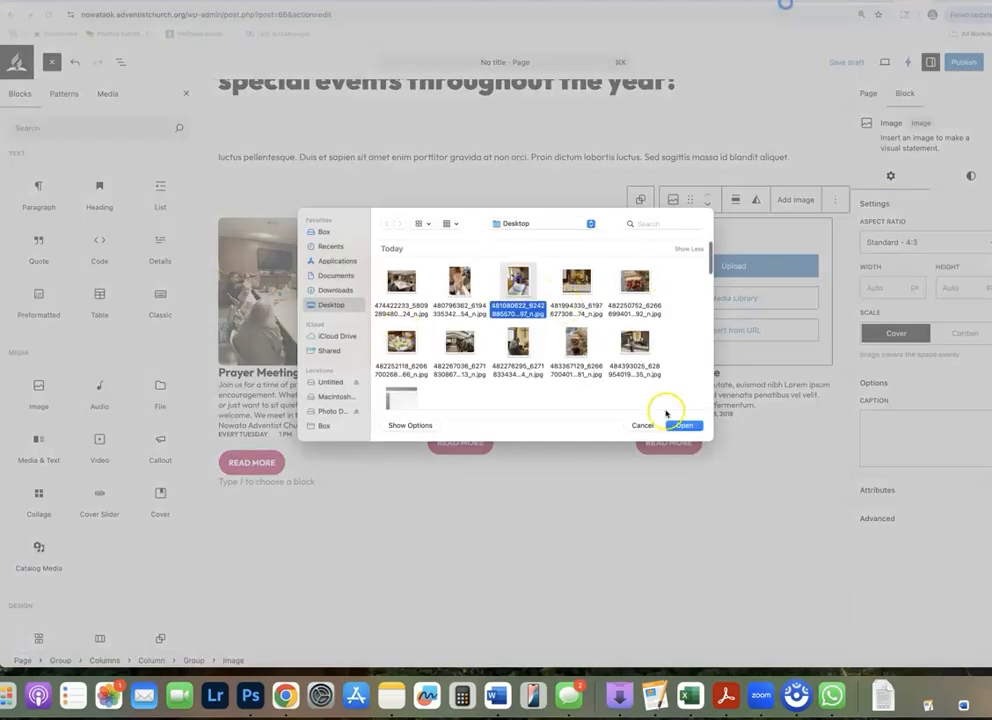
click(684, 425)
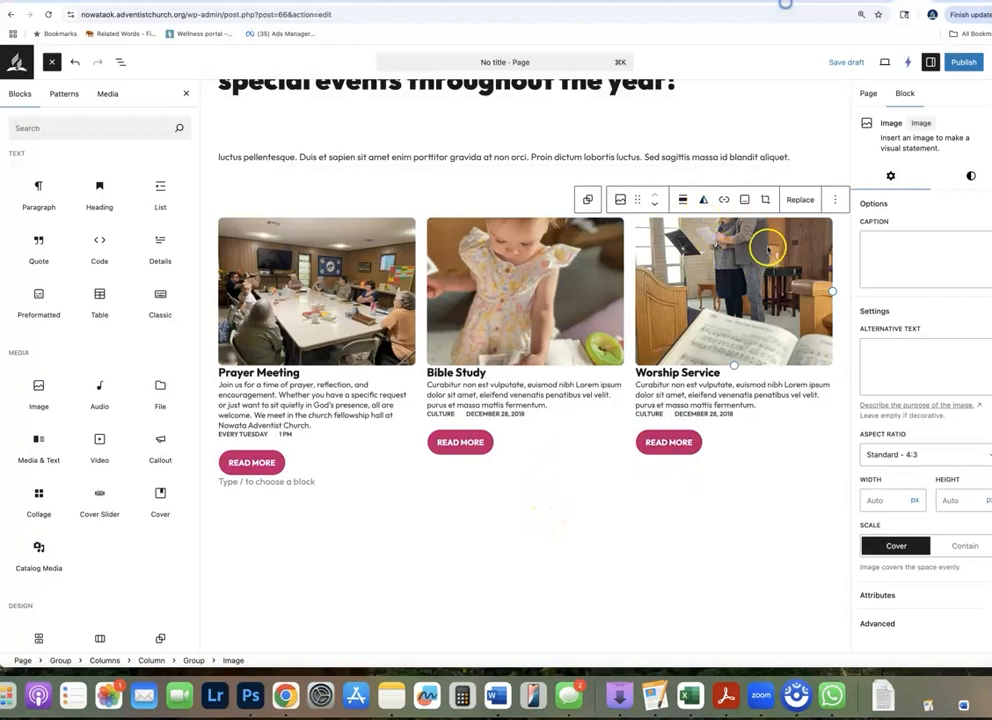
Replace the Worship Service image with the media library photo of the congregation standing among the pews
click(791, 201)
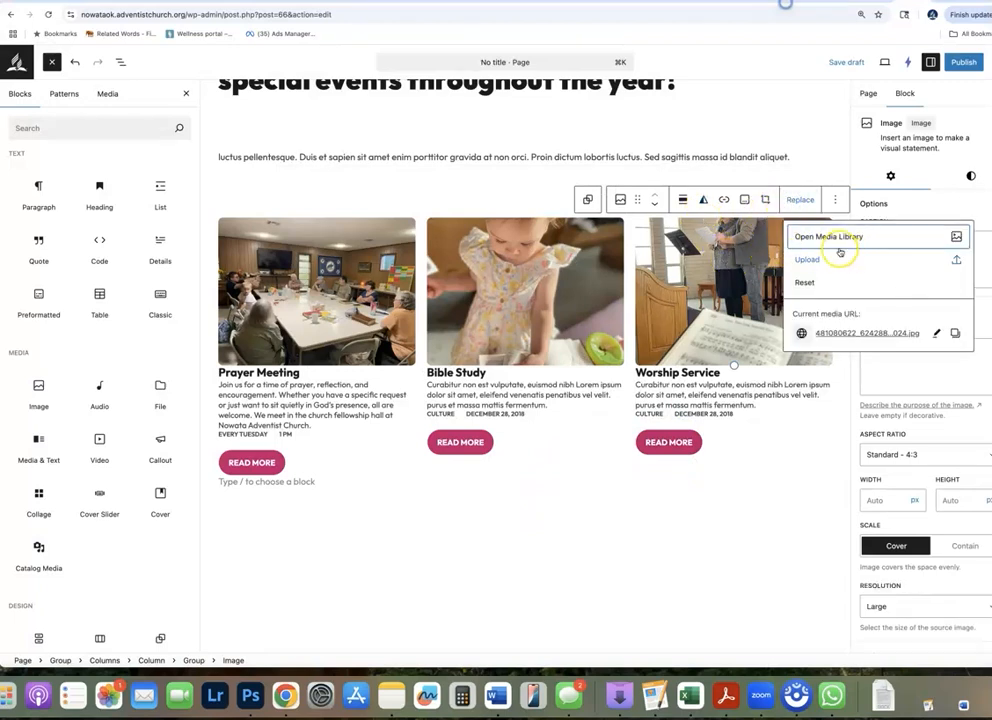
click(837, 233)
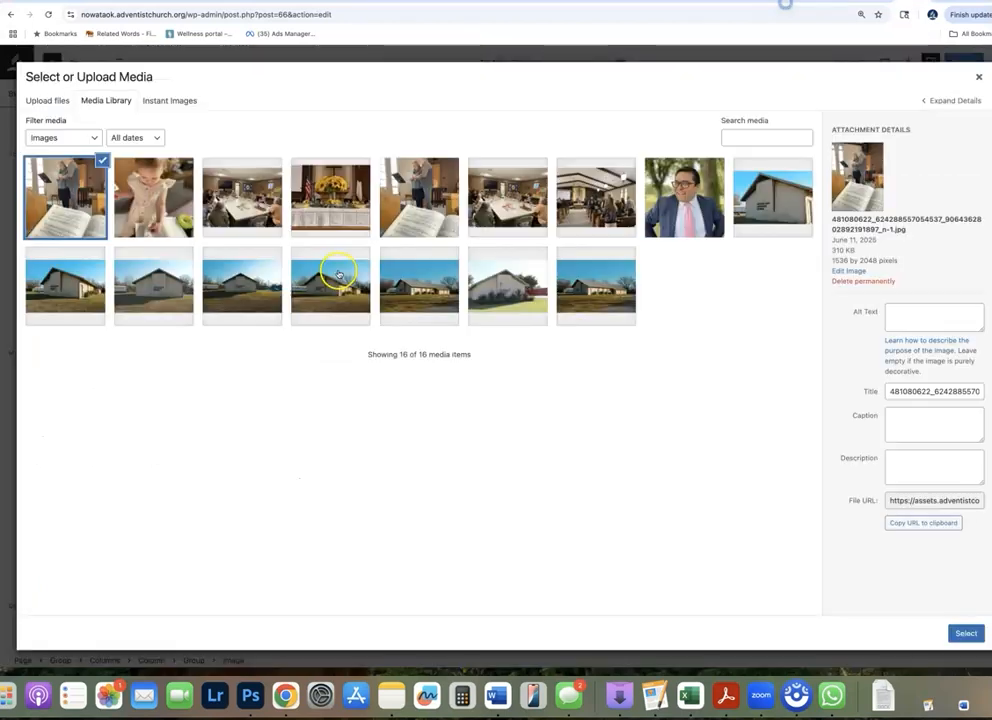
click(602, 216)
click(966, 633)
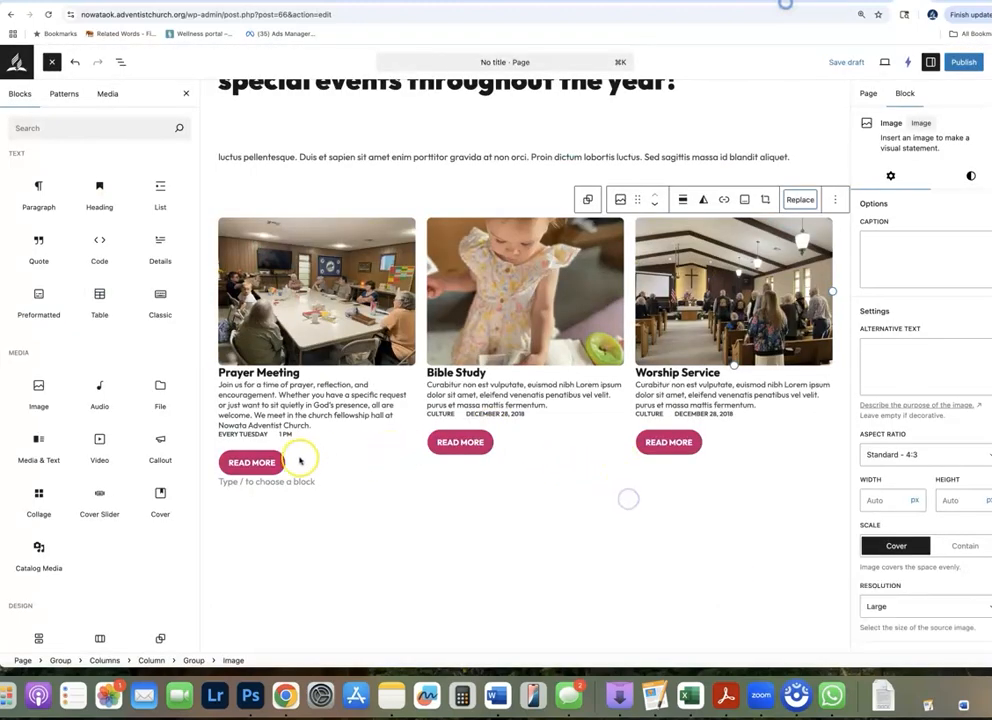
Change the text of the button under Prayer Meeting to SIGN UP
click(242, 462)
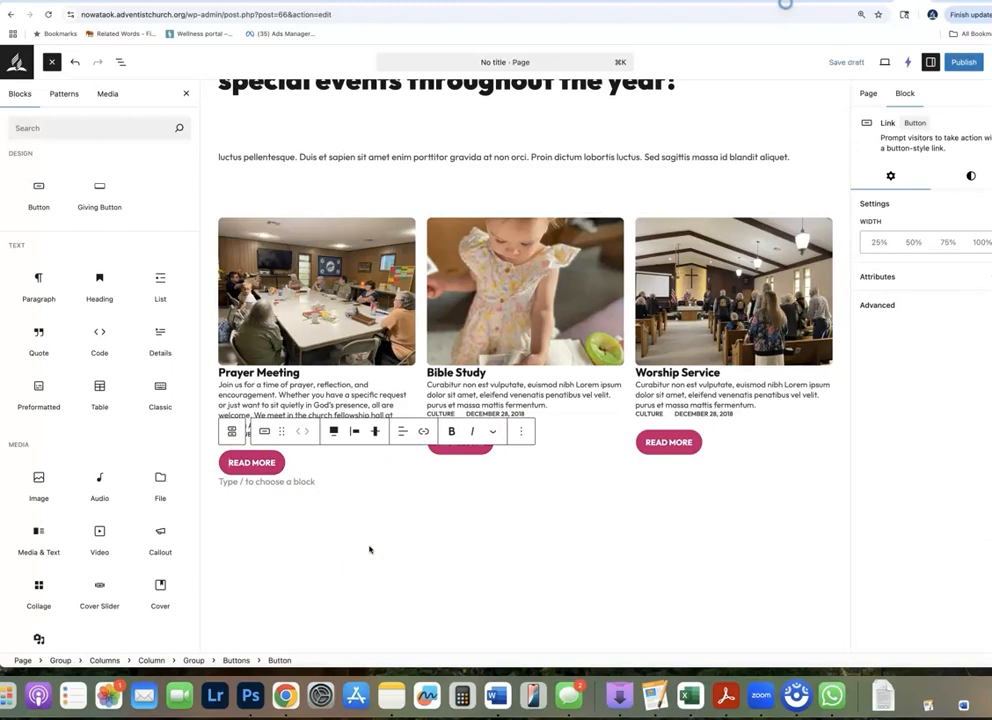
click(246, 463)
triple_click(268, 462)
click(358, 522)
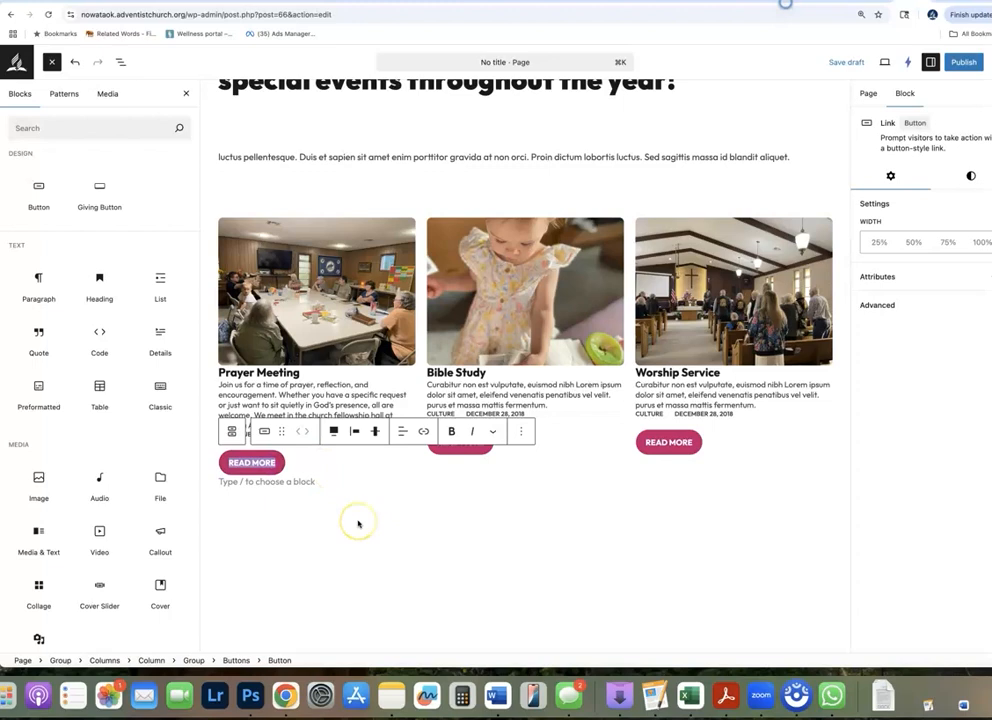
text(SIGN UP)
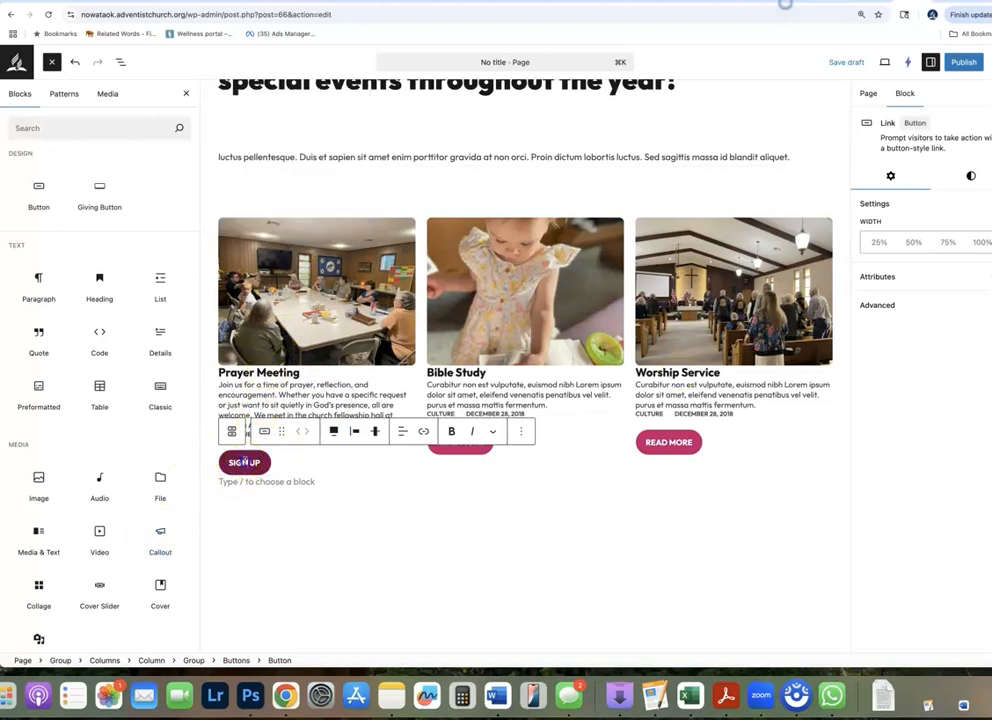
click(310, 462)
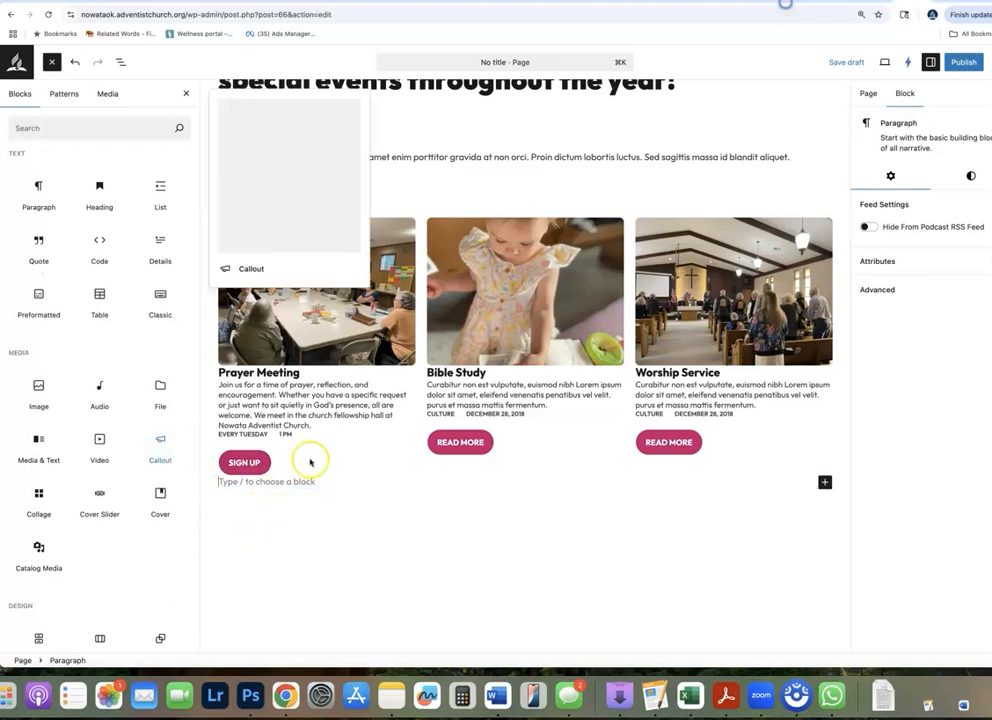
Enter UPCOMING EVENTS as the page title and publish the page
click(966, 63)
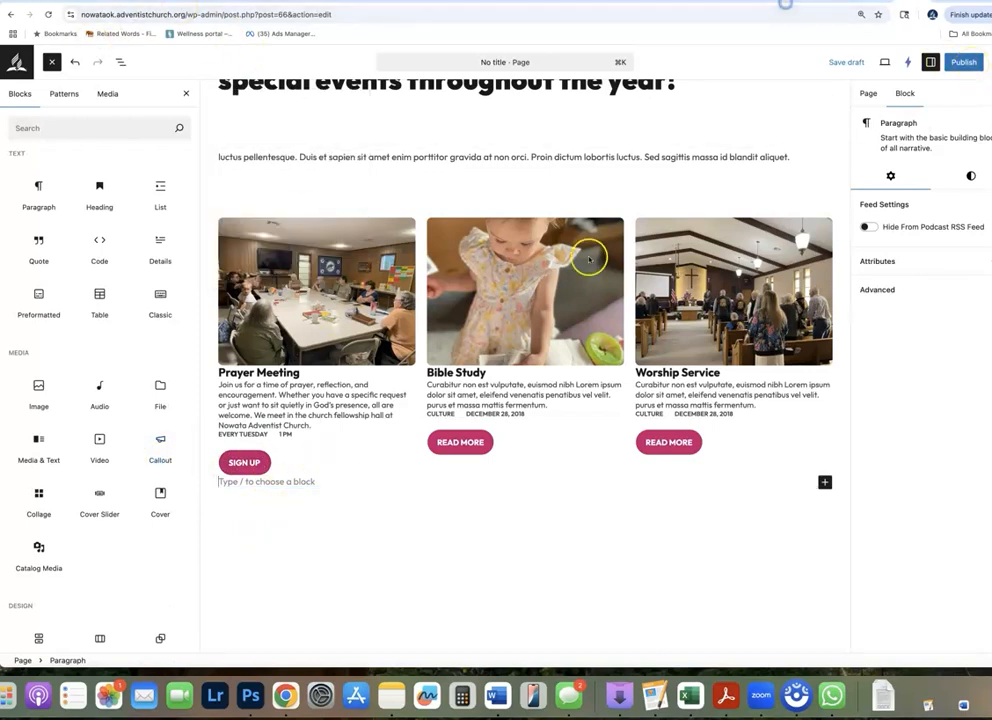
scroll(593, 257, up, 5)
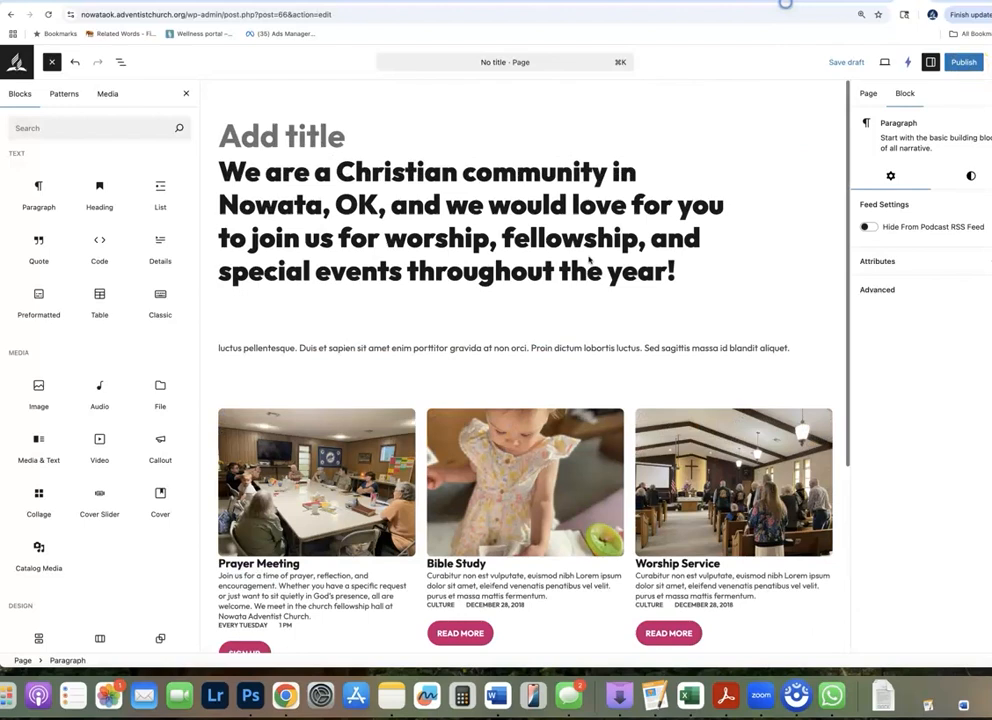
click(286, 133)
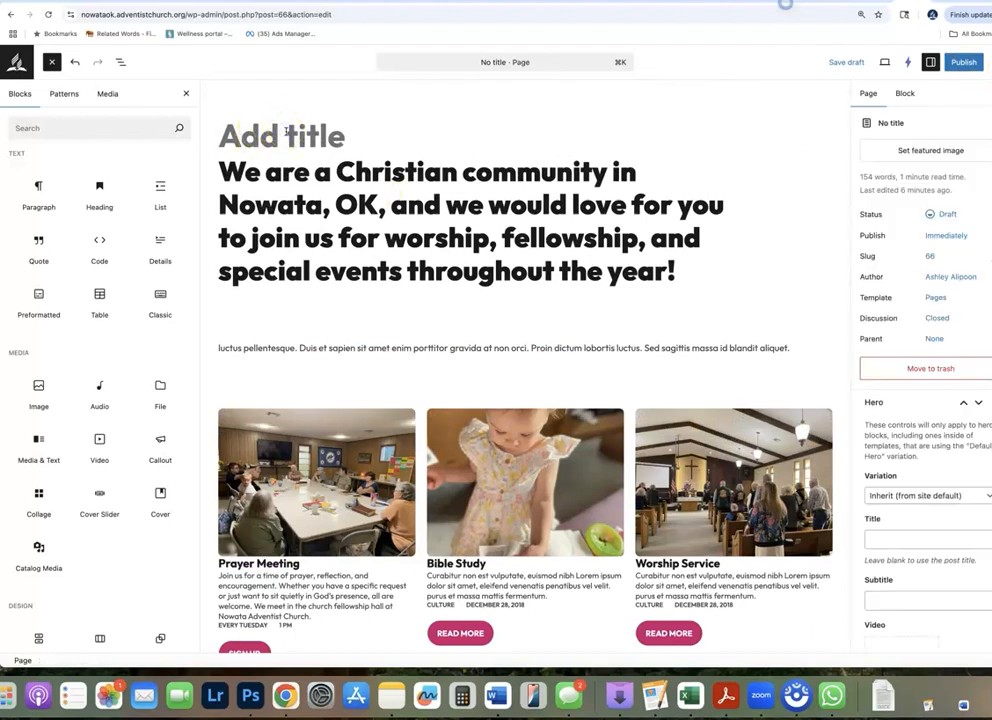
click(298, 138)
text(Upcoming)
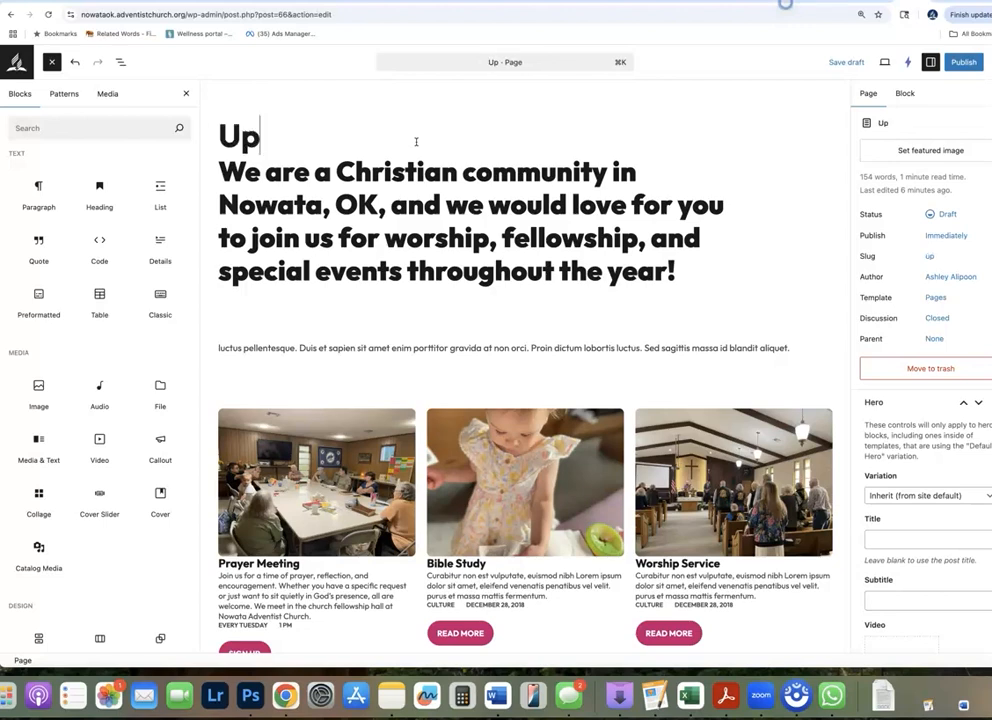
key(BackSpace)
key(BackSpace)
key(BackSpace)
key(BackSpace)
key(BackSpace)
key(BackSpace)
key(BackSpace)
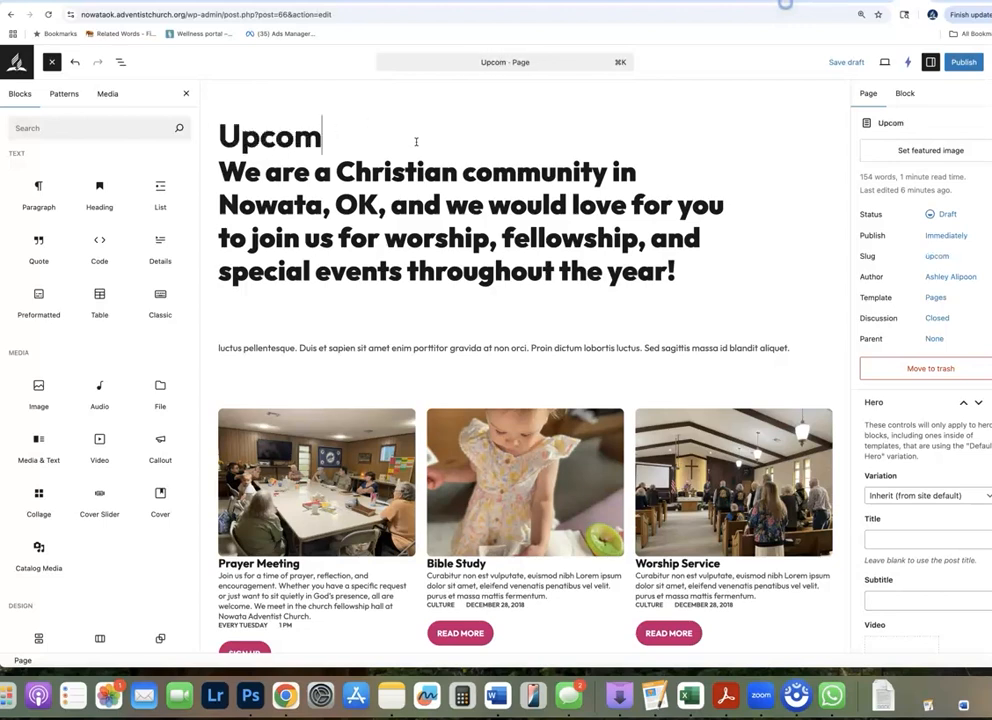
text(PCOMING EVENTS)
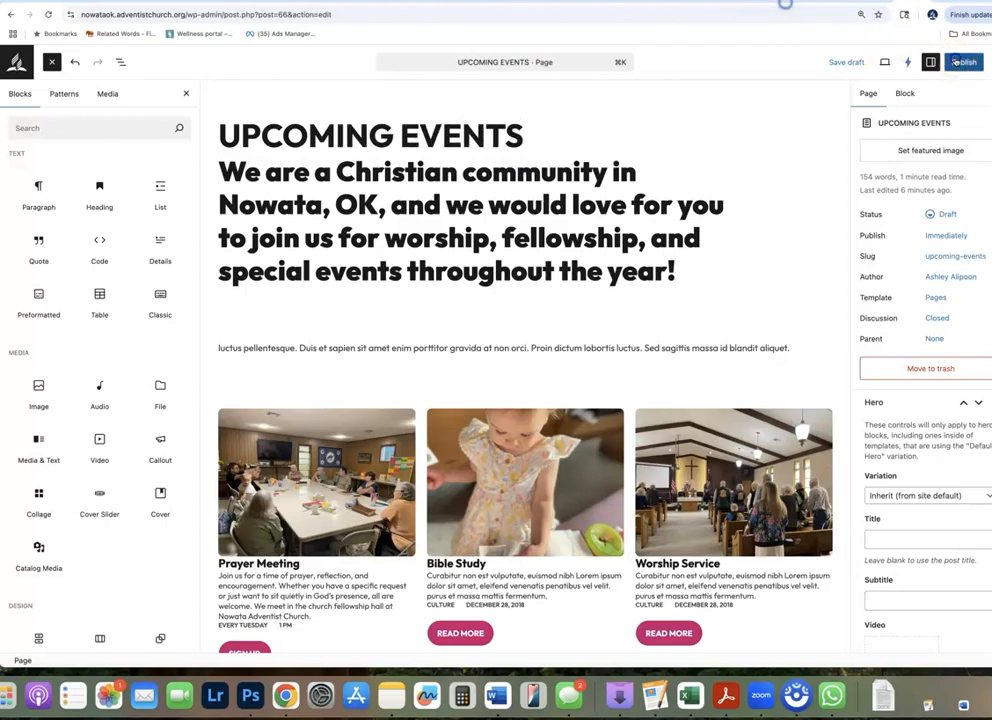
click(963, 62)
click(966, 63)
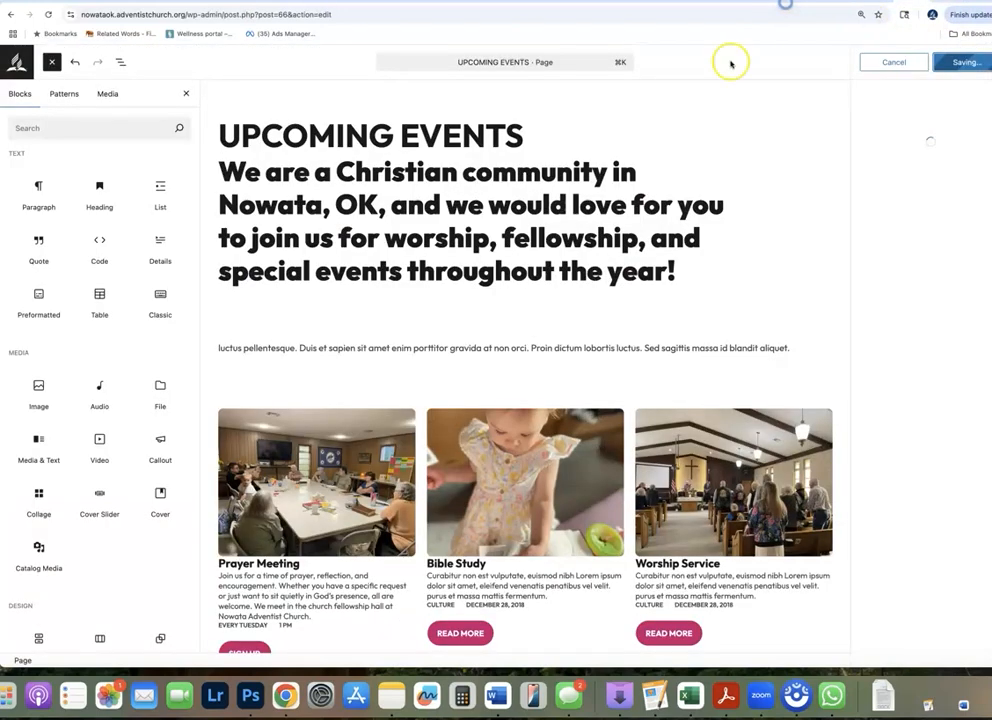
Rewrite the page title in title case as Upcoming Events and save the change
double_click(332, 133)
drag(522, 135, 249, 134)
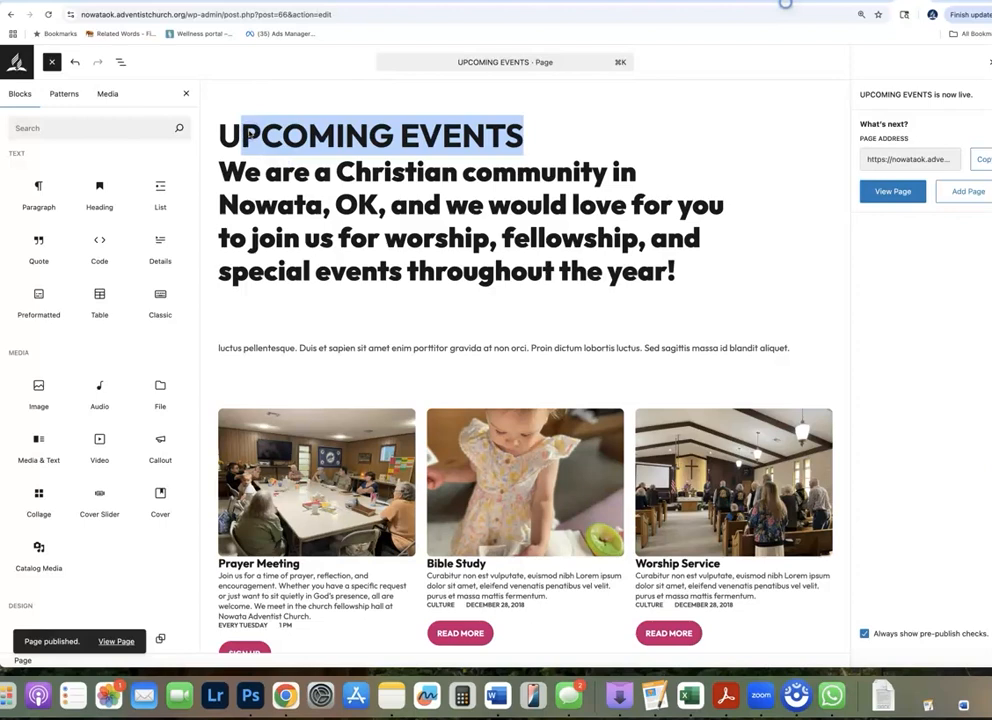
text(pcoming Eve)
key(BackSpace)
text(Events)
click(966, 62)
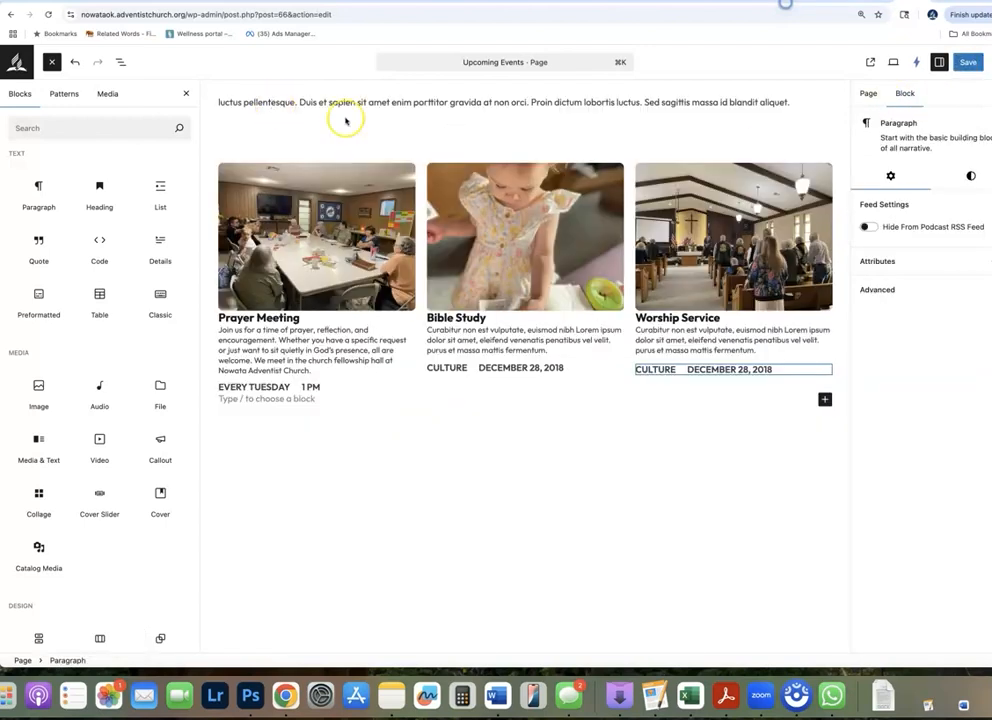
Check the page from its title down to the three event columns and save it
scroll(760, 390, up, 5)
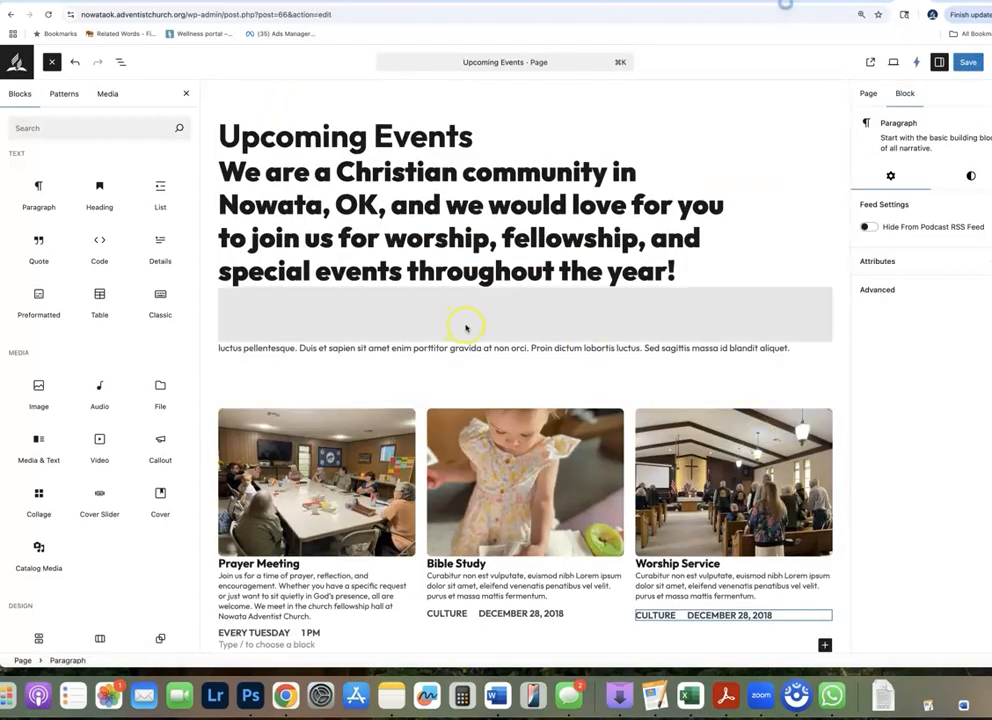
scroll(539, 345, down, 5)
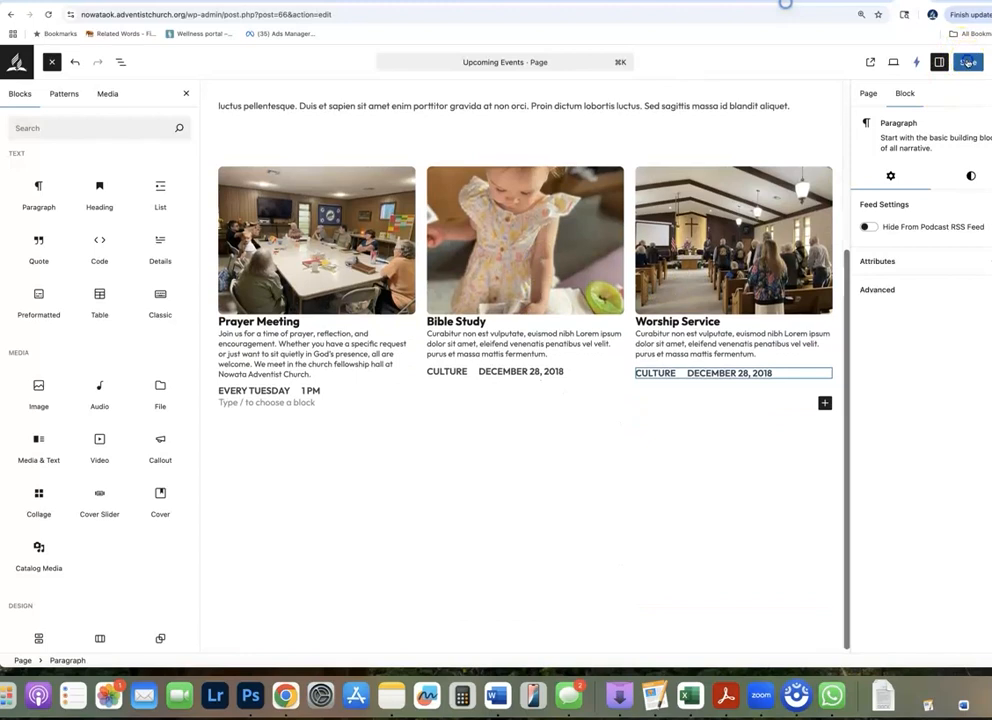
click(967, 62)
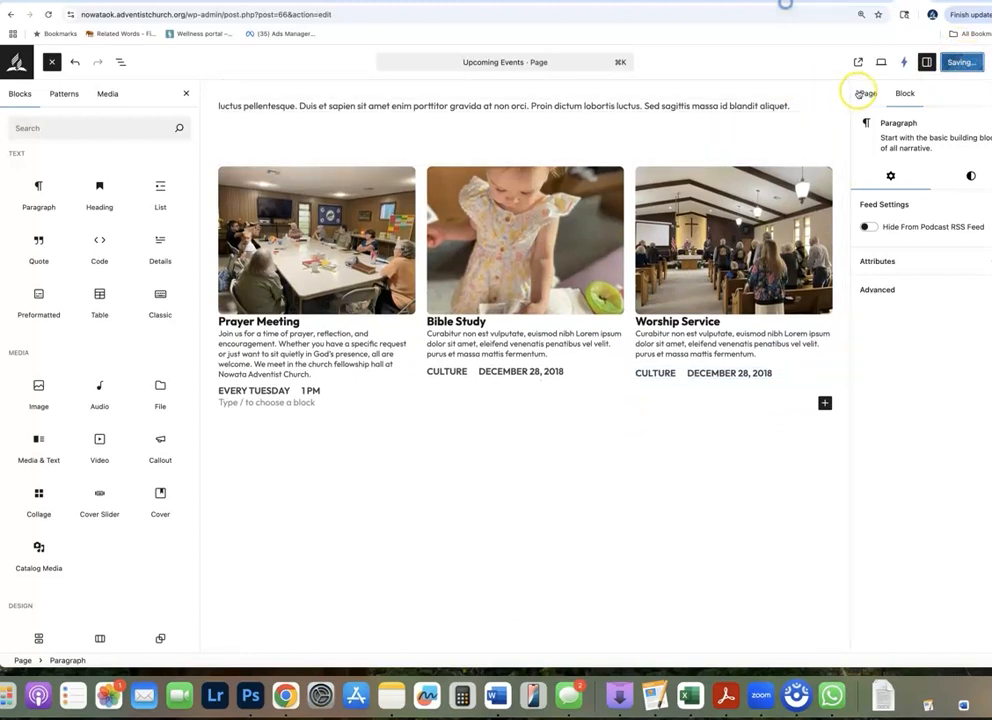
Open the published page and review its title banner, heading, intro text and three event columns
click(859, 62)
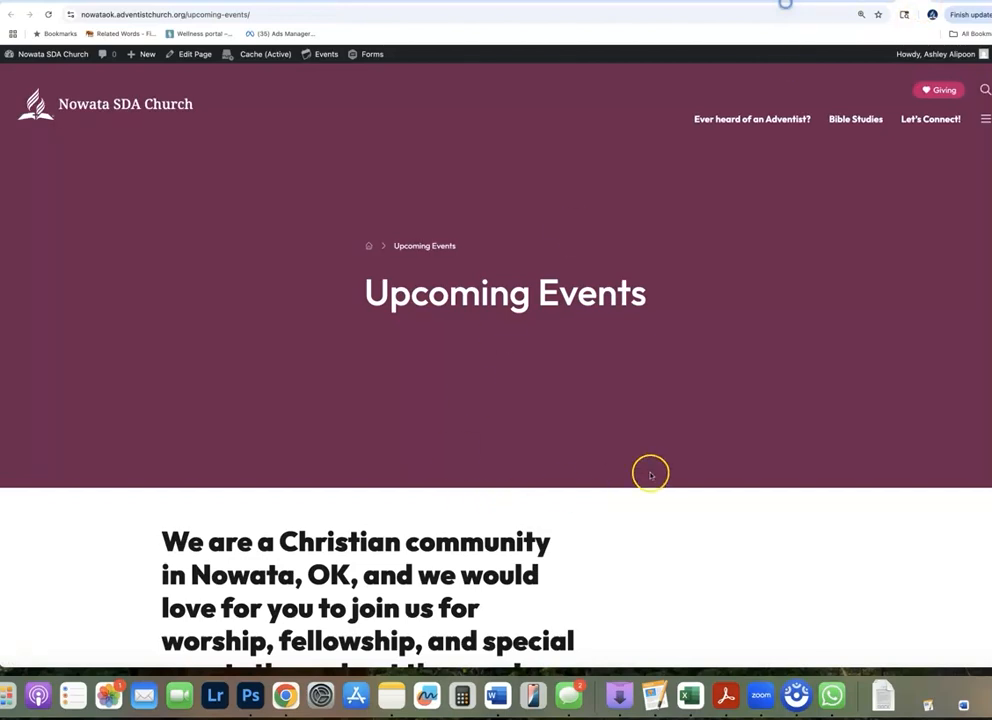
scroll(650, 474, down, 3)
scroll(650, 474, down, 5)
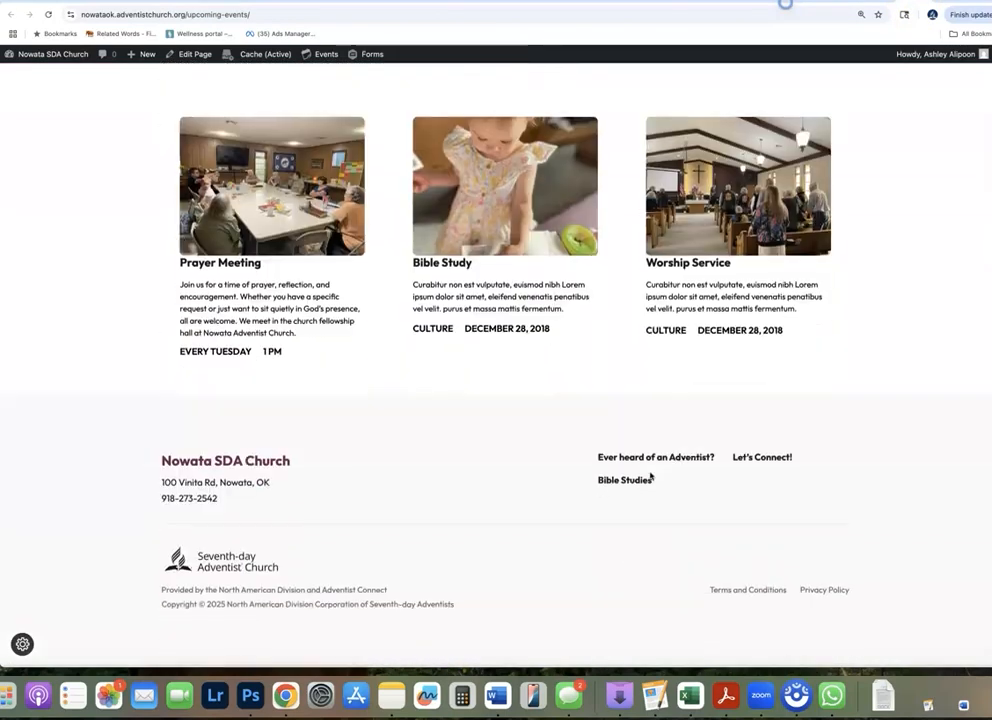
scroll(650, 476, up, 8)
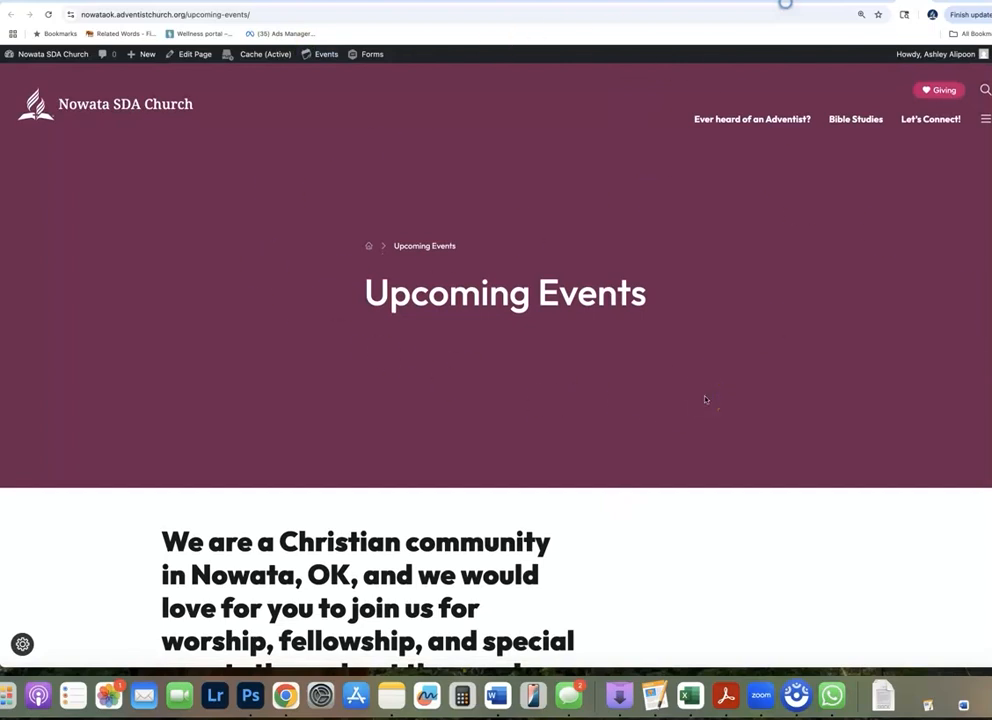
scroll(705, 400, down, 5)
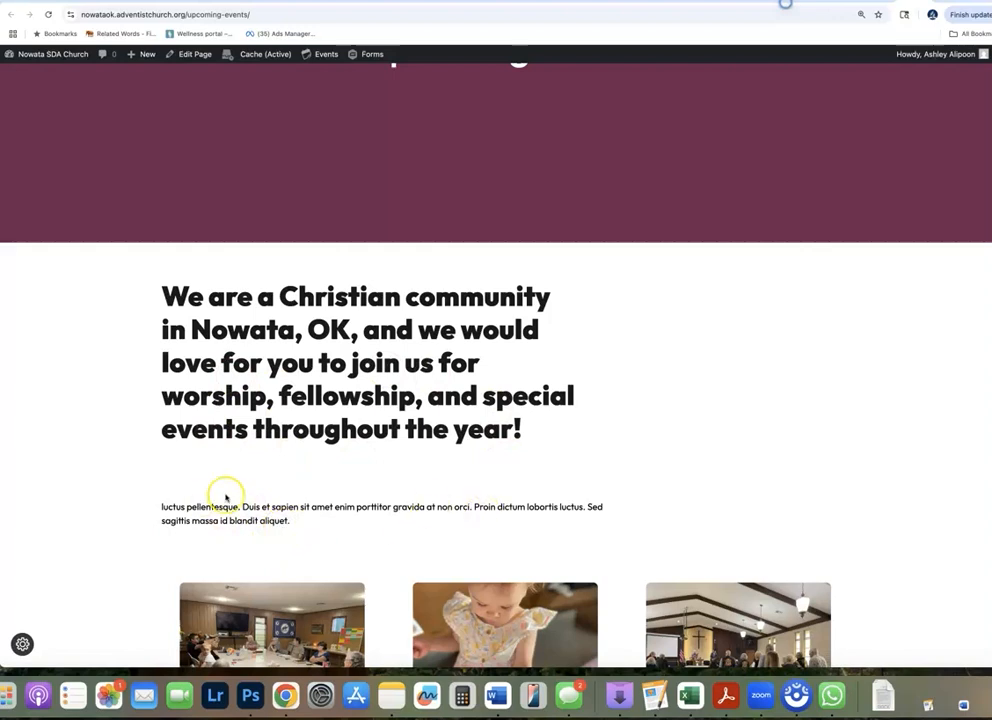
scroll(737, 459, down, 6)
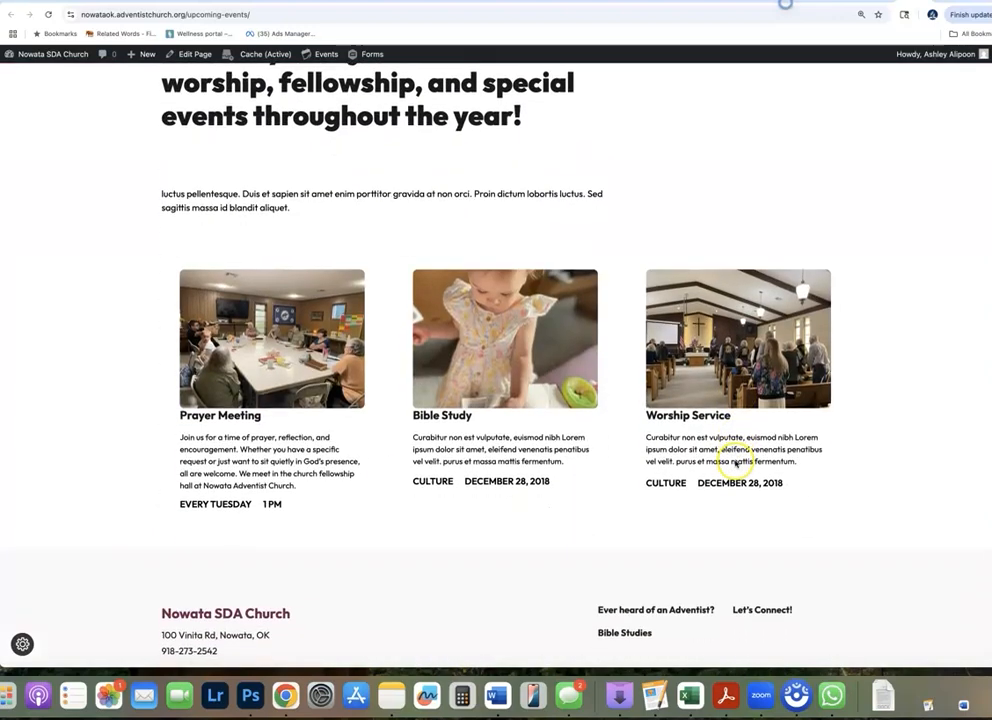
scroll(737, 462, down, 1)
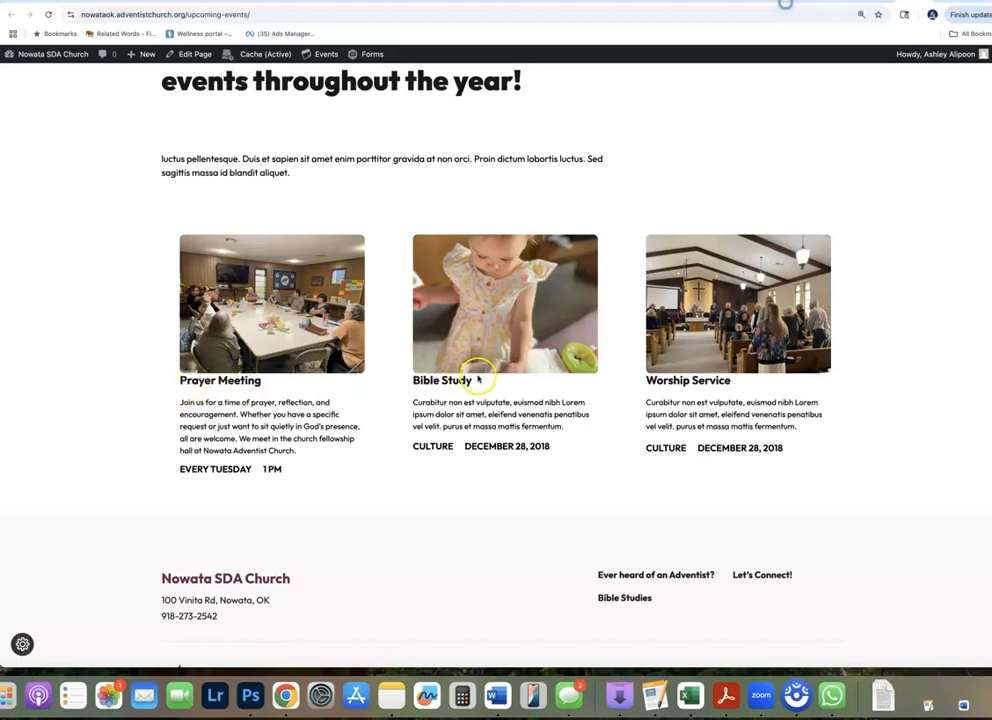
scroll(540, 375, up, 5)
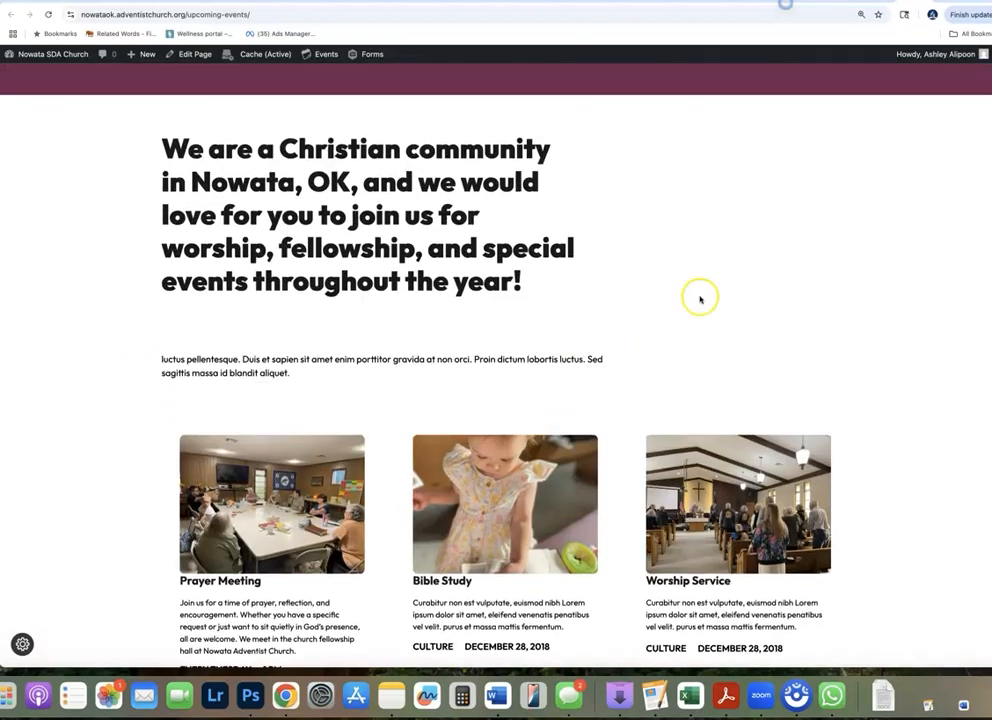
Return to the page editor and set the media library photo of the white church building with a green lawn as the featured image
click(735, 1)
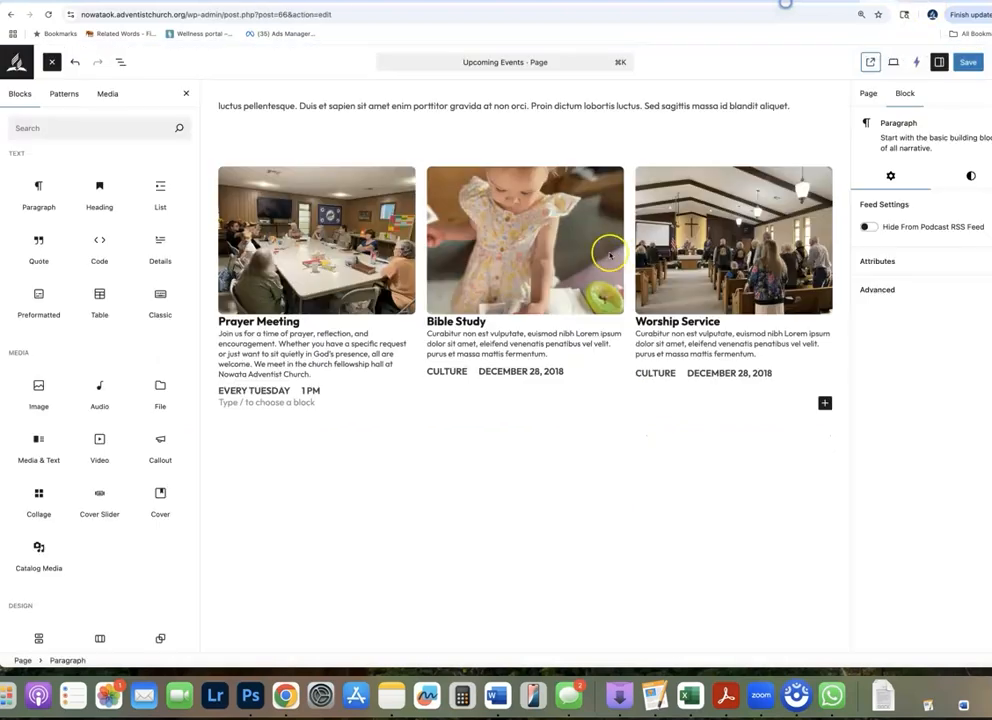
scroll(600, 250, up, 5)
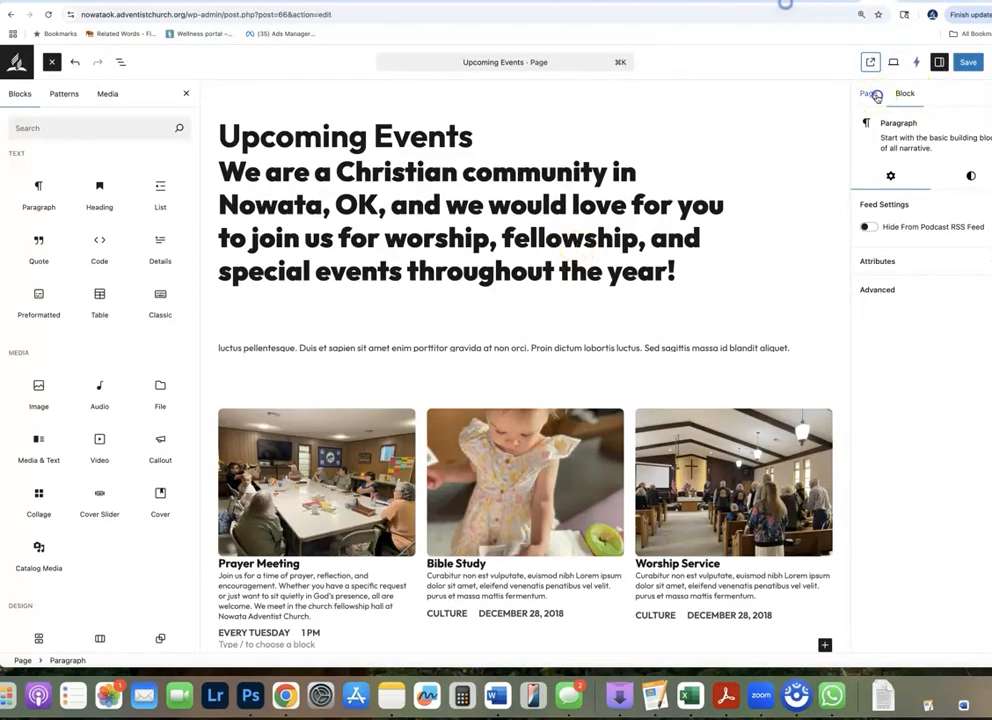
click(876, 95)
click(895, 149)
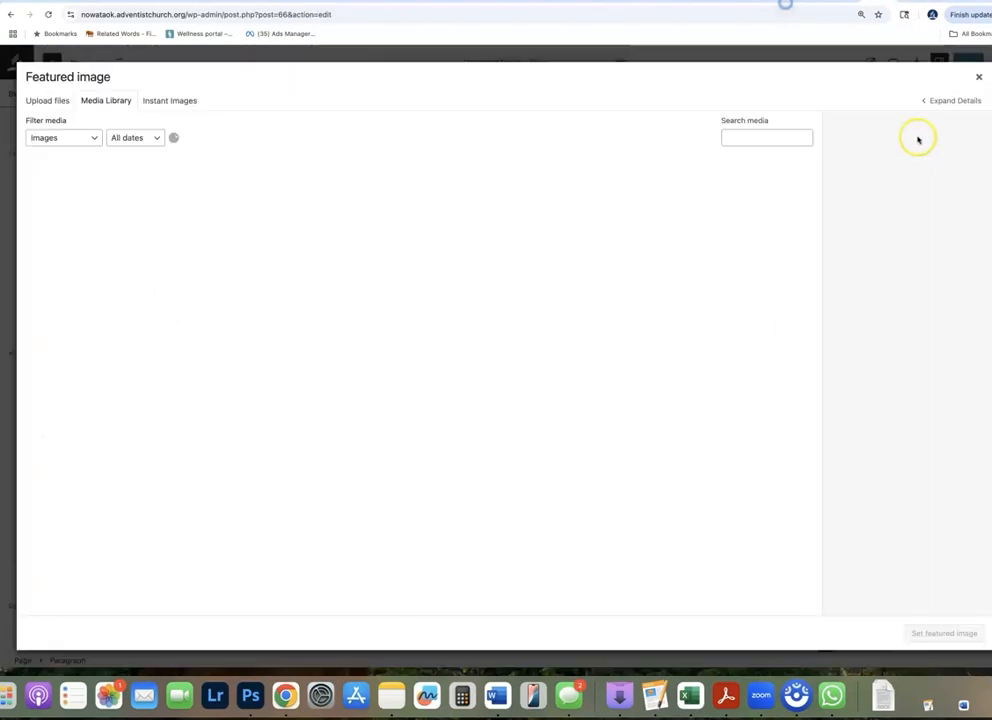
click(977, 78)
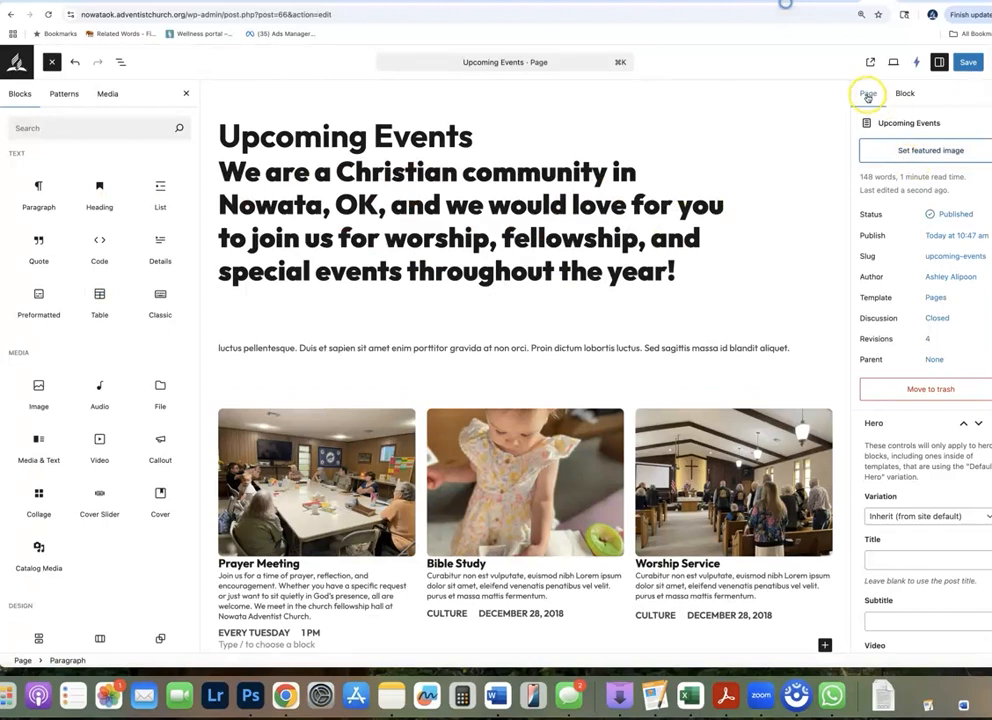
click(918, 150)
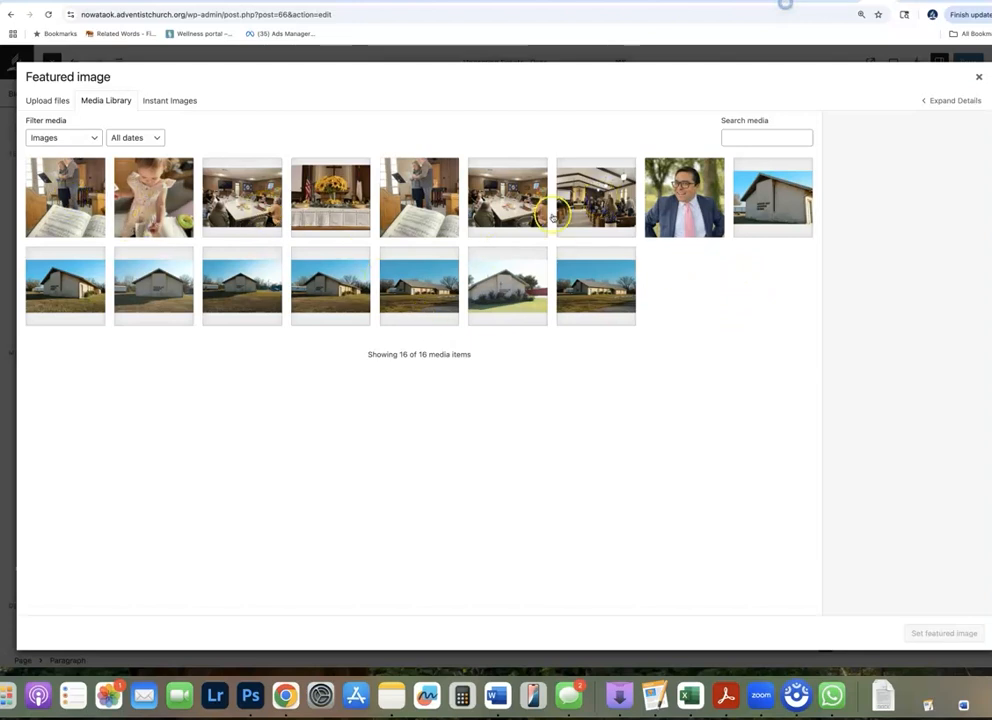
click(514, 292)
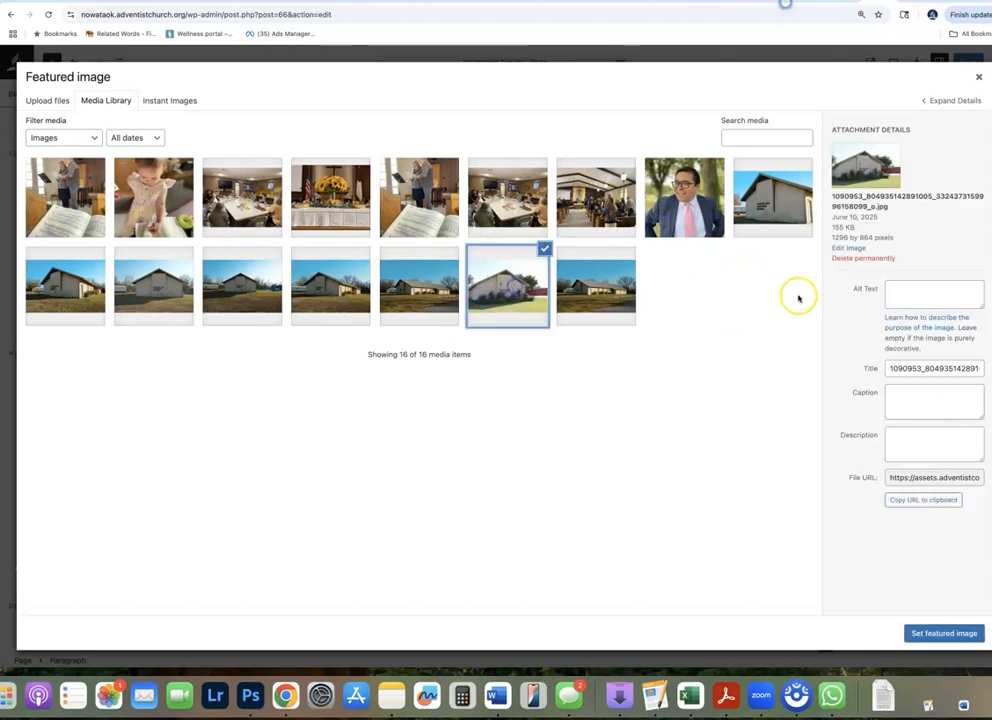
click(930, 634)
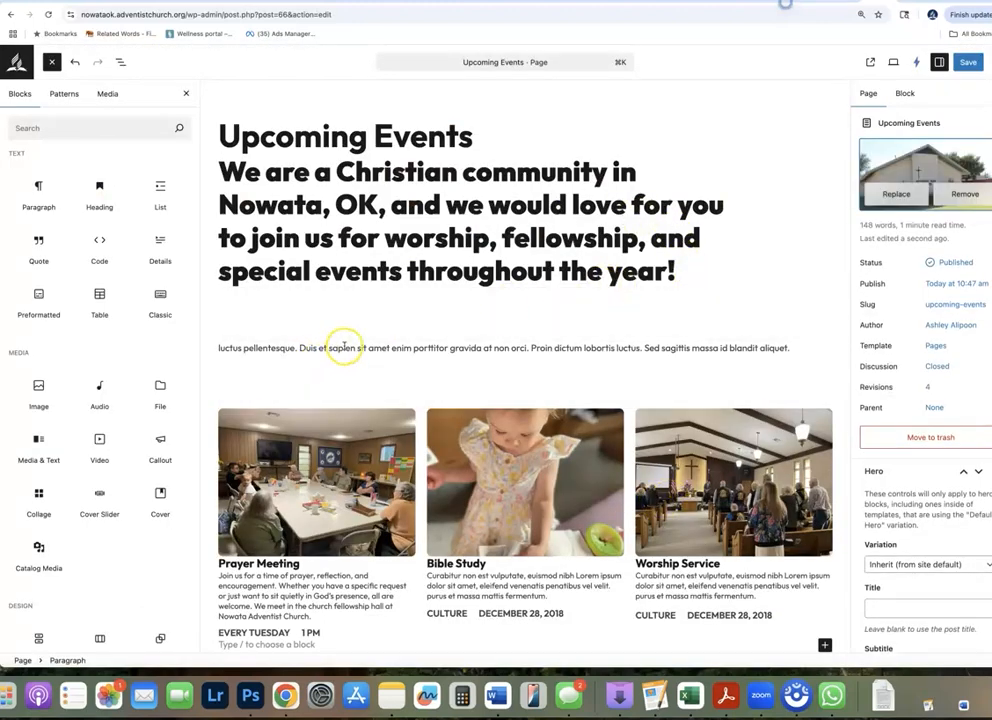
Center-align the heading that starts with We are a Christian community and the intro paragraph below it
double_click(420, 193)
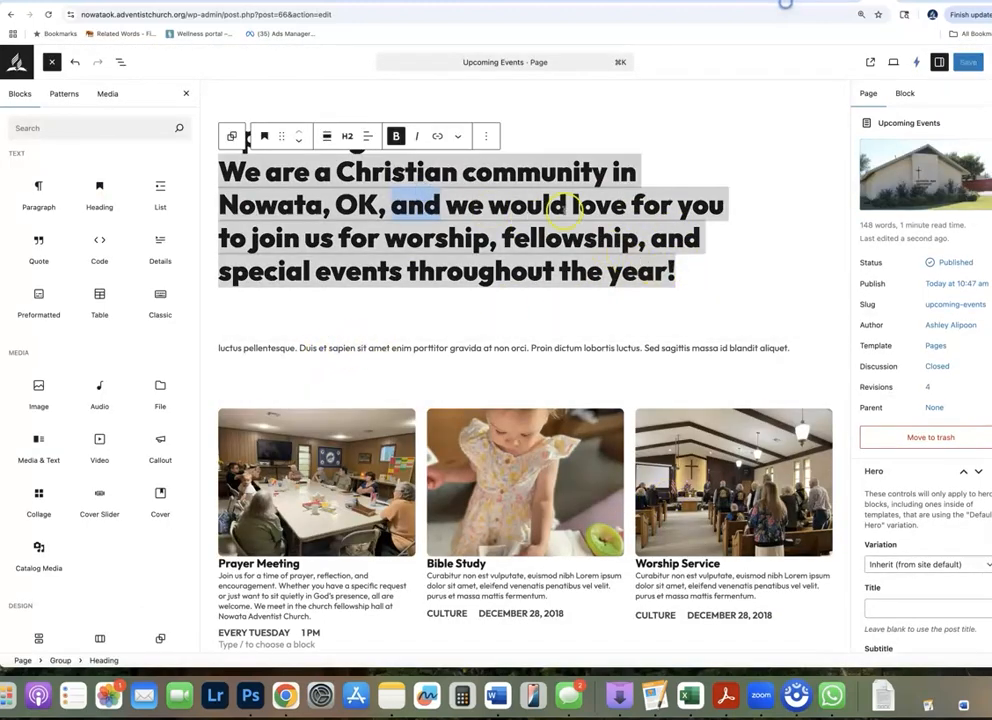
click(485, 137)
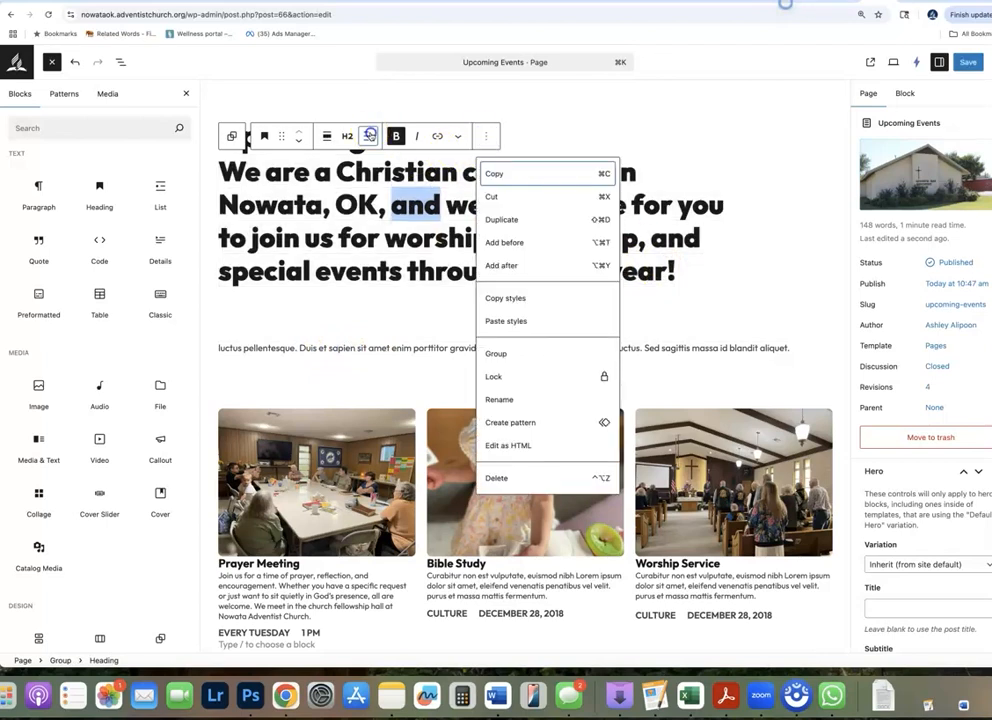
click(369, 136)
click(400, 195)
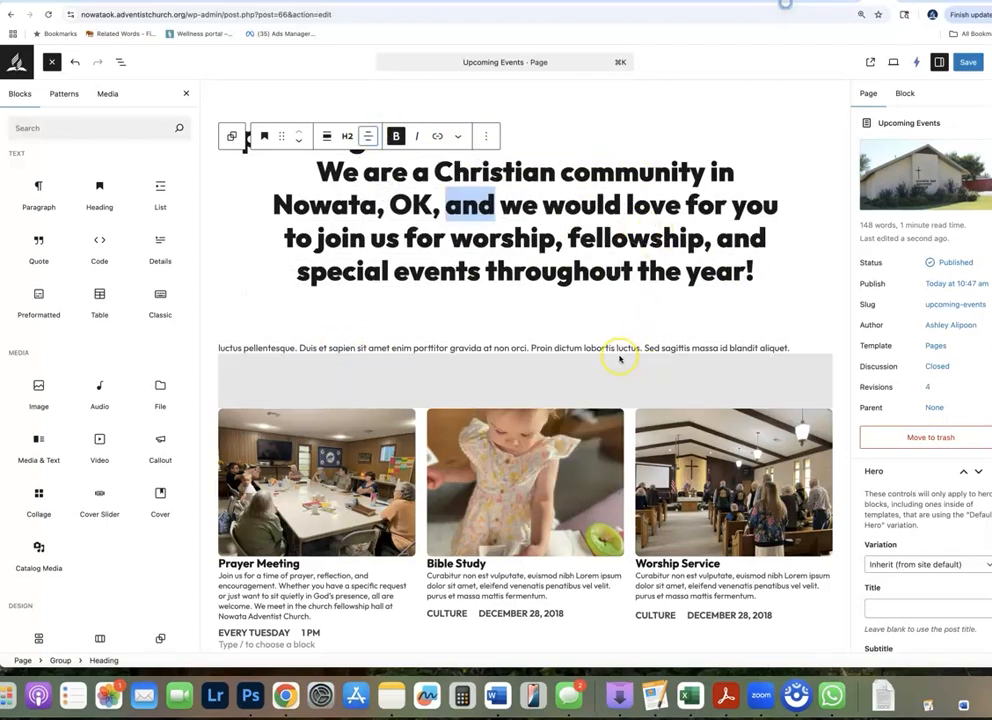
triple_click(568, 347)
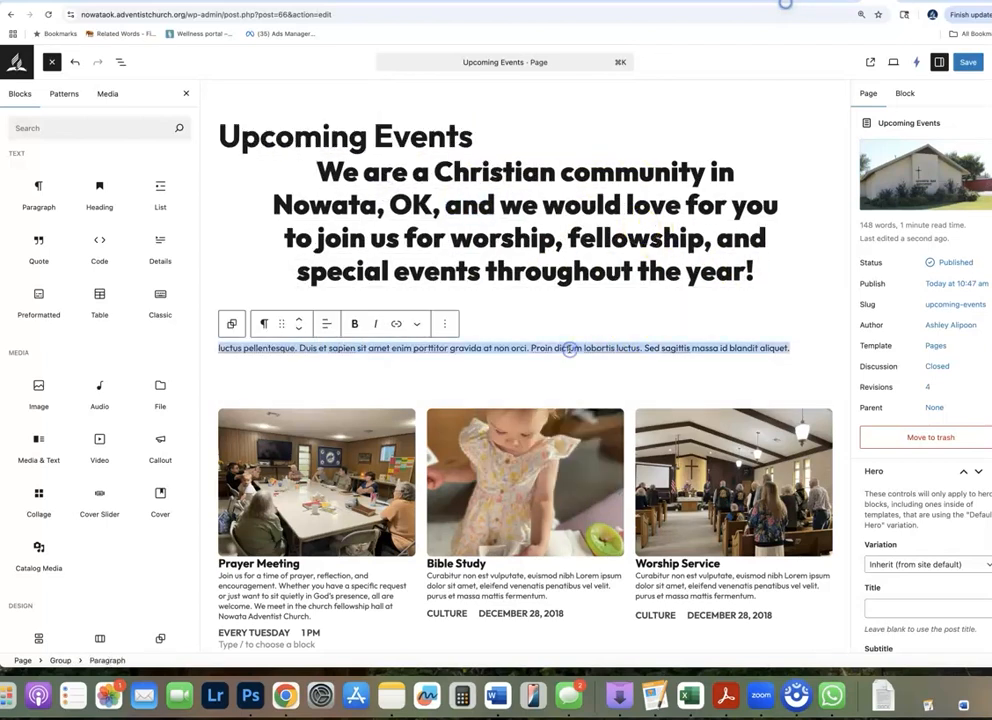
click(326, 323)
click(357, 383)
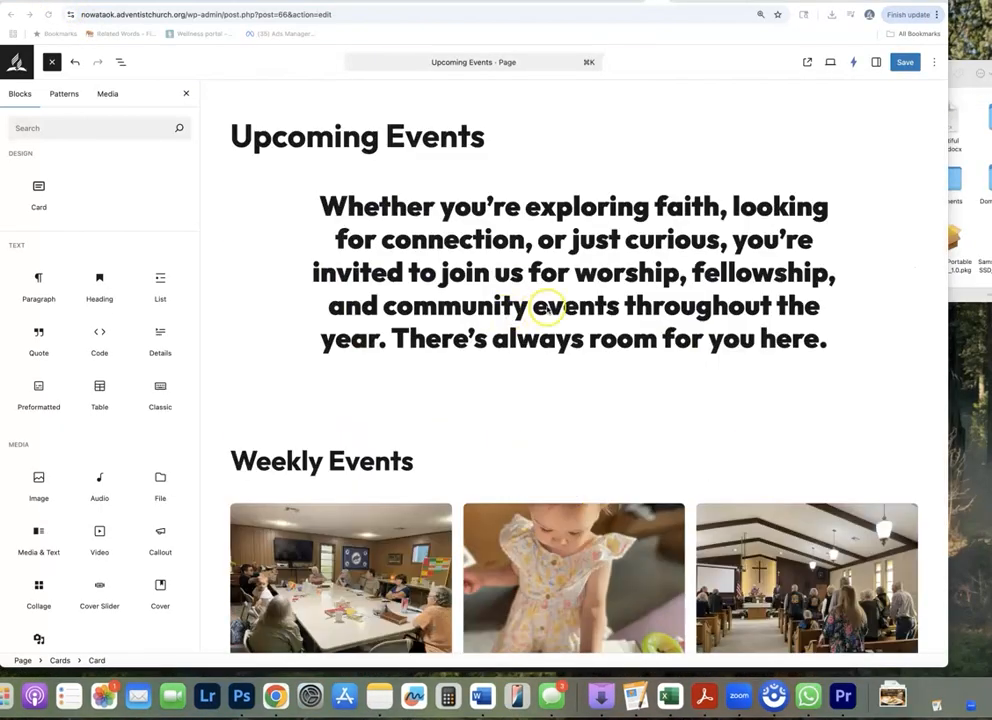
Review the updated page from the centered intro heading through the Weekly Events columns down to the Specialty Events cards
scroll(547, 310, down, 3)
scroll(547, 310, down, 3)
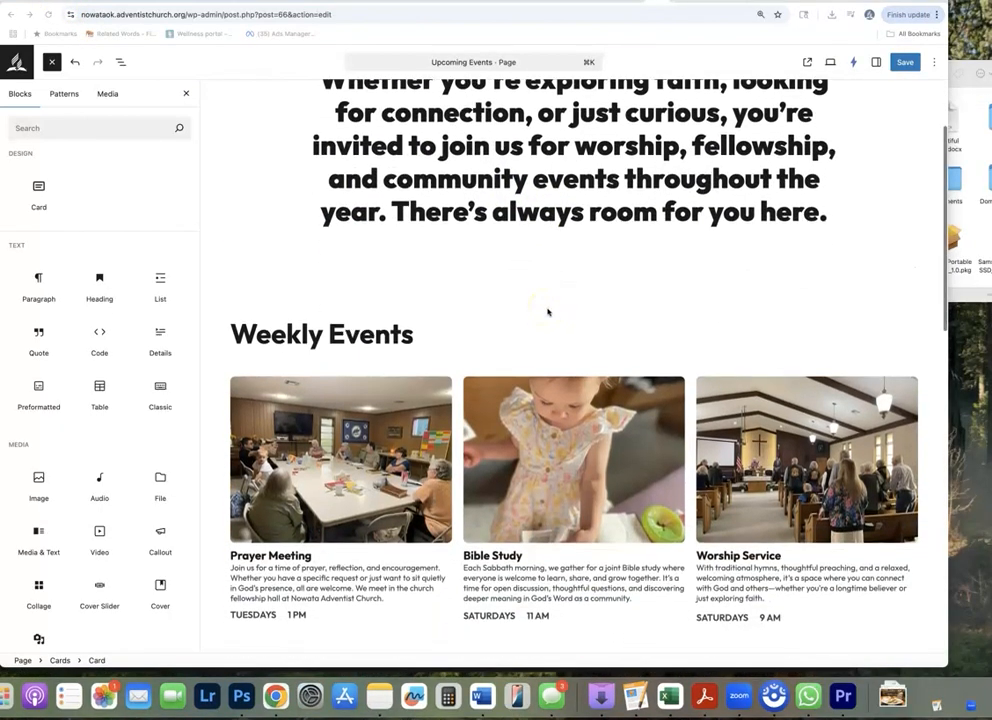
scroll(641, 433, down, 2)
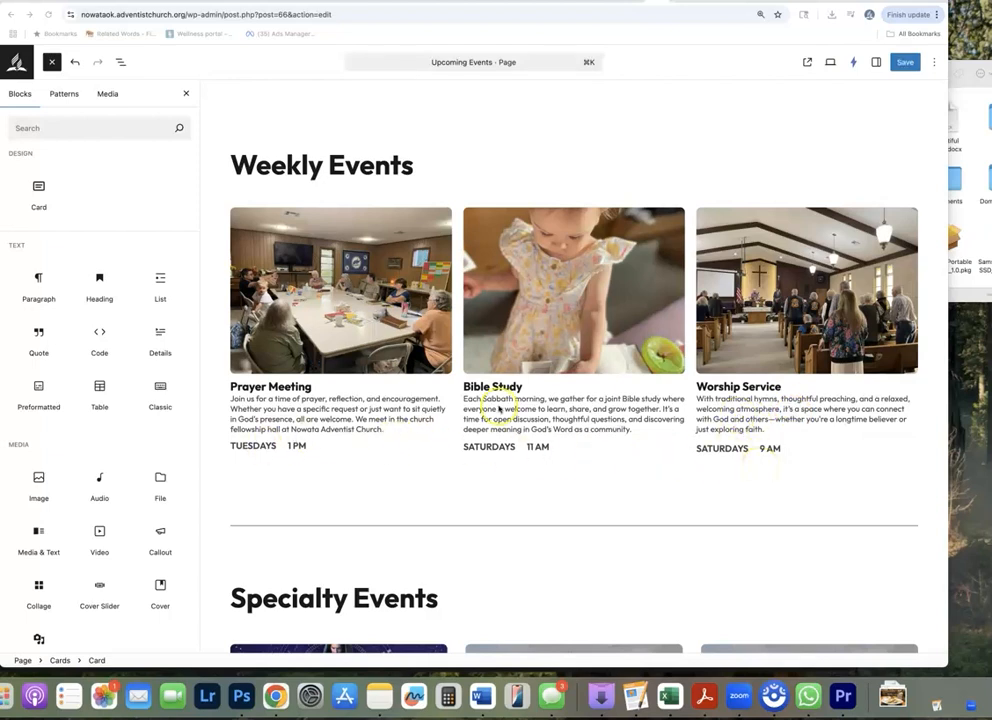
scroll(498, 410, down, 5)
scroll(502, 406, up, 1)
scroll(685, 360, up, 7)
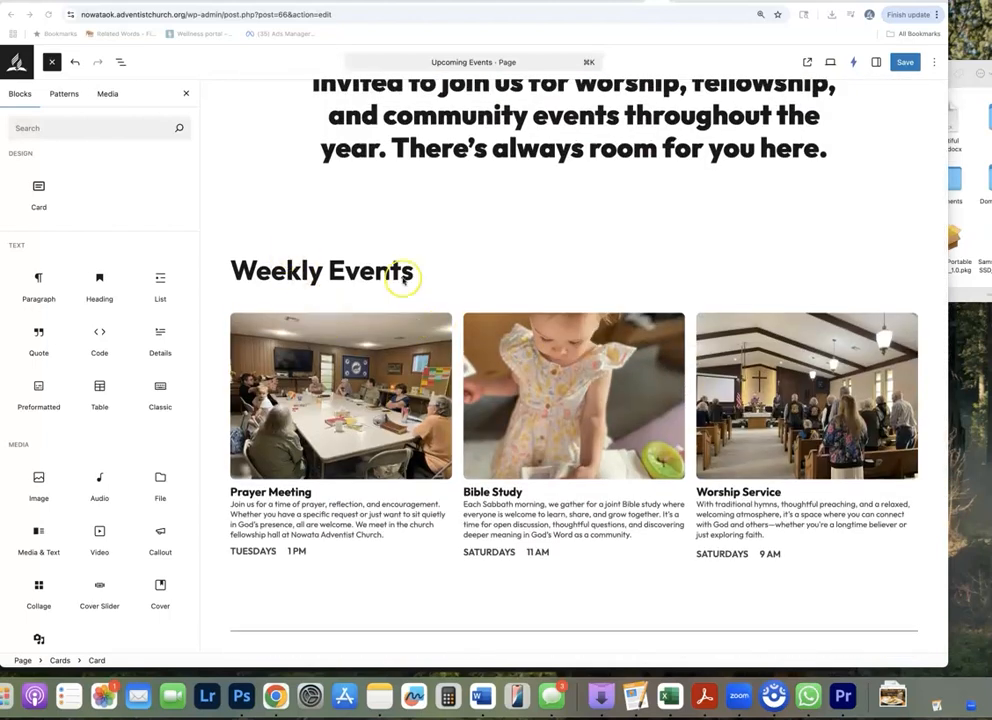
scroll(430, 310, down, 5)
scroll(472, 507, down, 5)
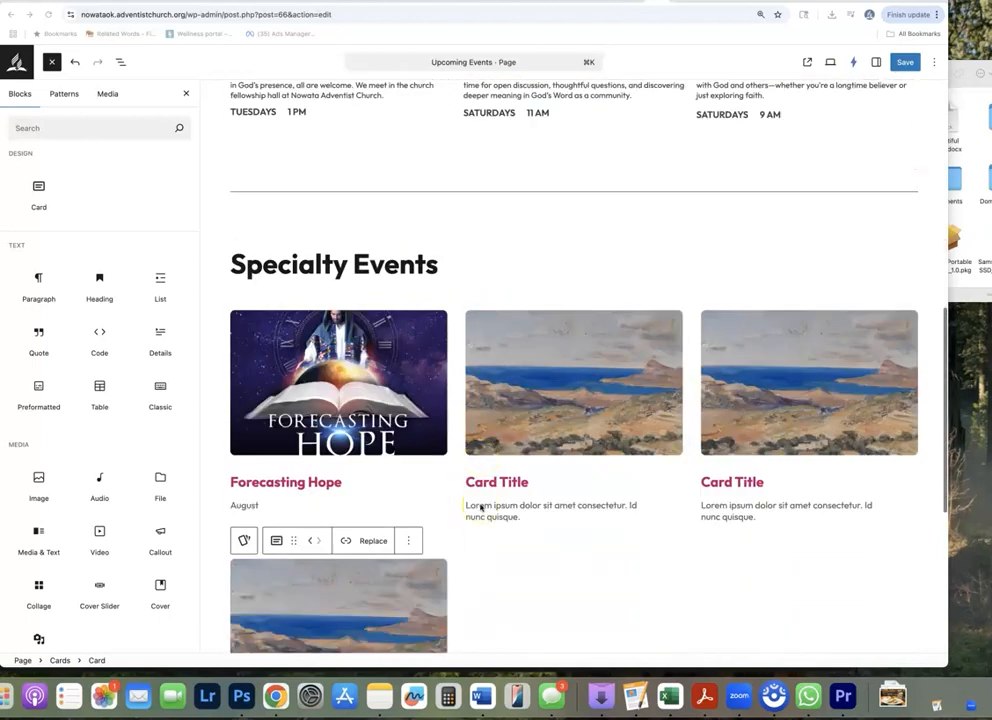
Browse the Layout patterns and locate the Card Set pattern used for the Specialty Events cards
click(61, 96)
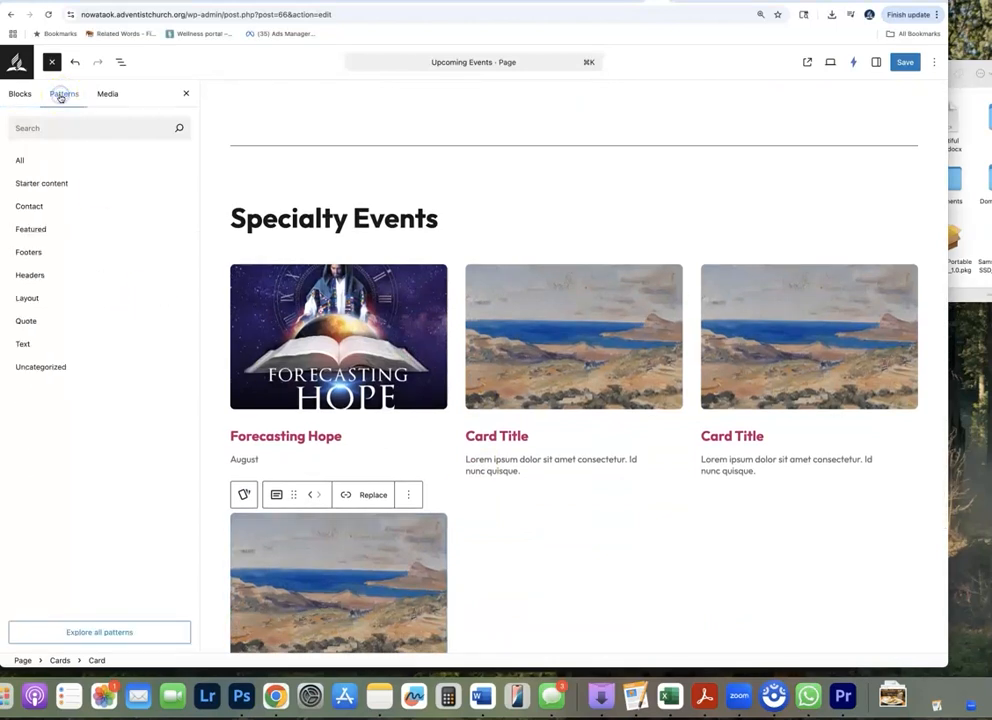
click(52, 62)
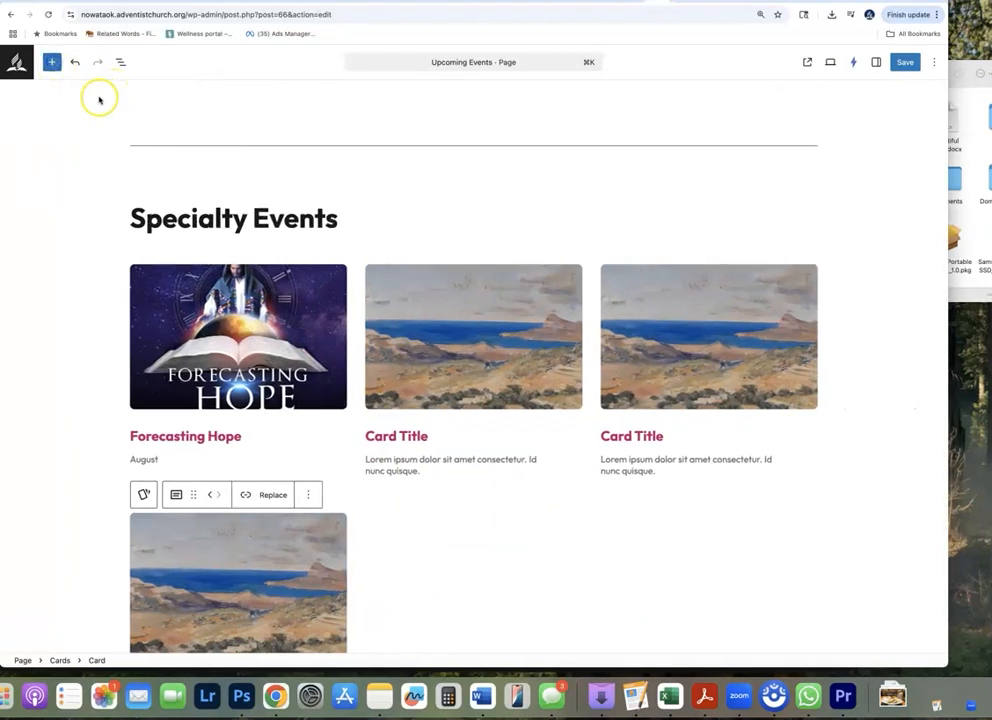
click(53, 64)
click(64, 93)
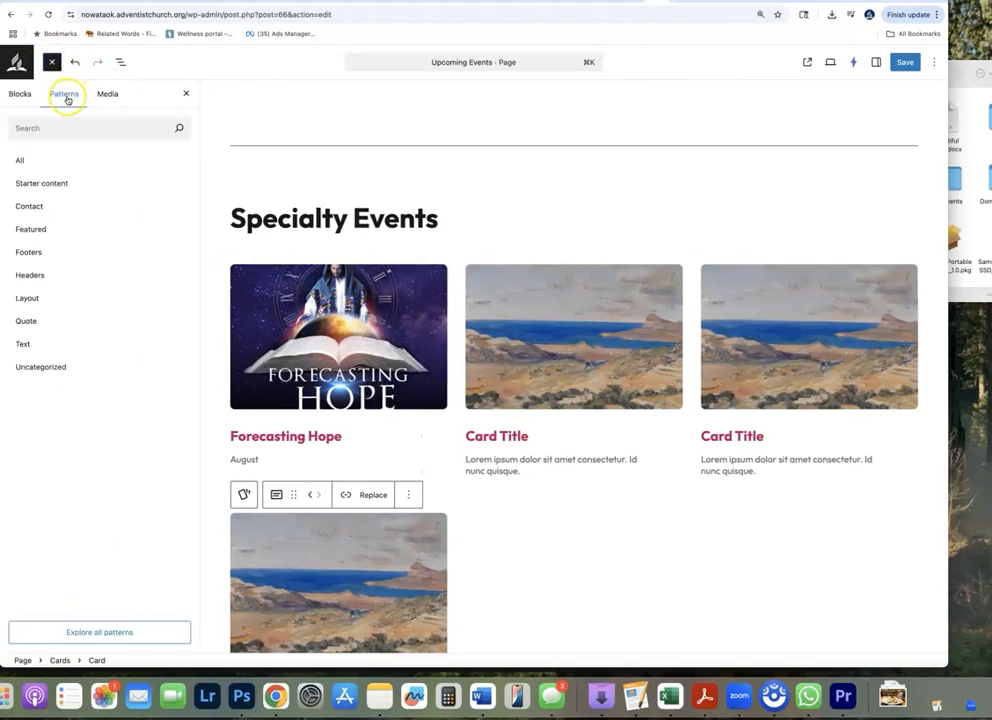
click(36, 297)
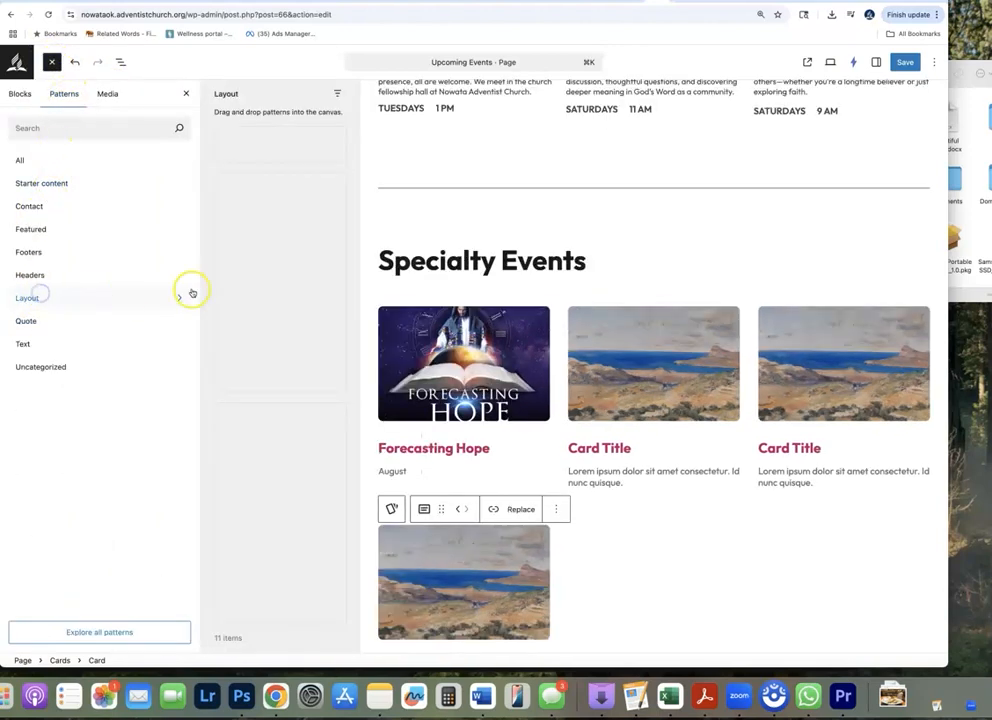
scroll(310, 228, down, 5)
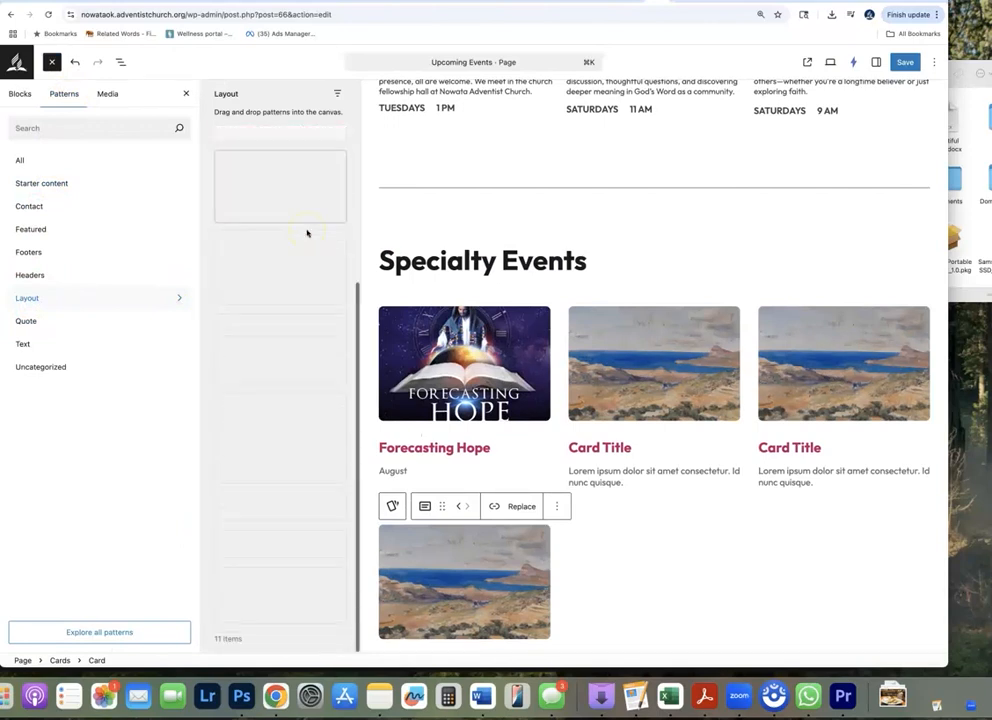
scroll(303, 258, up, 4)
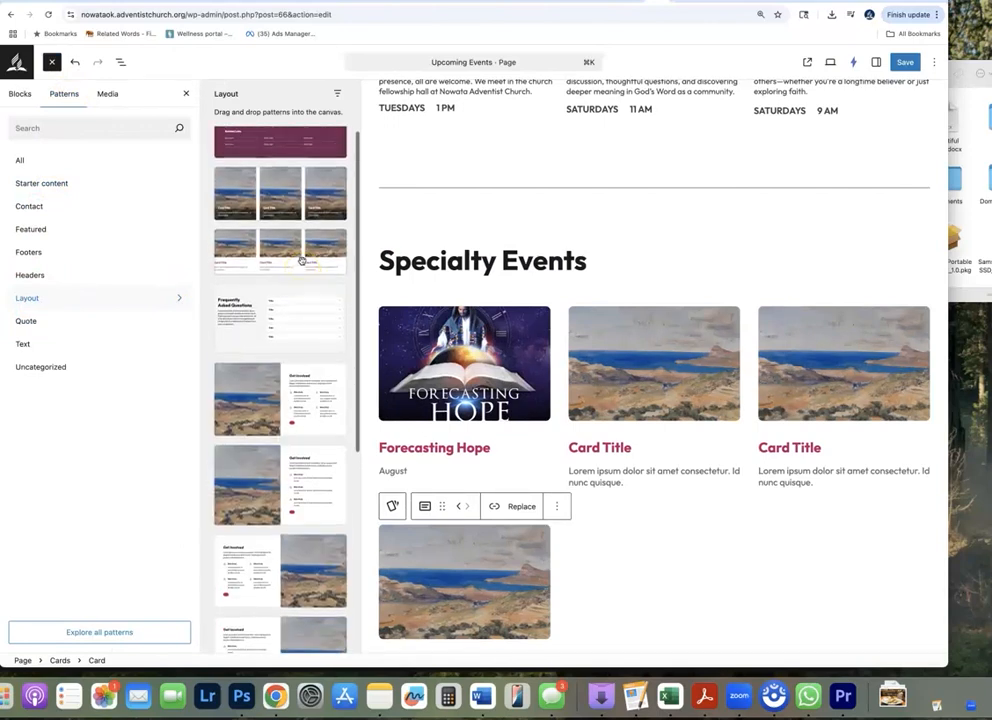
scroll(301, 261, up, 1)
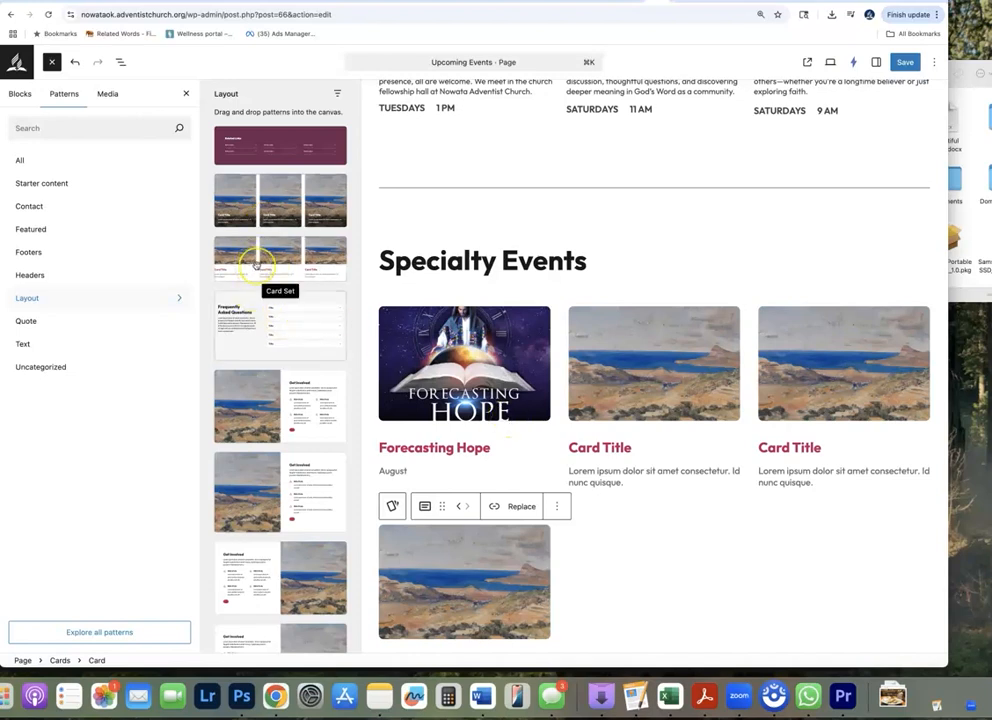
Compare the Weekly Events columns with the Specialty Events cards, checking the date text of the Forecasting Hope card
scroll(581, 325, up, 4)
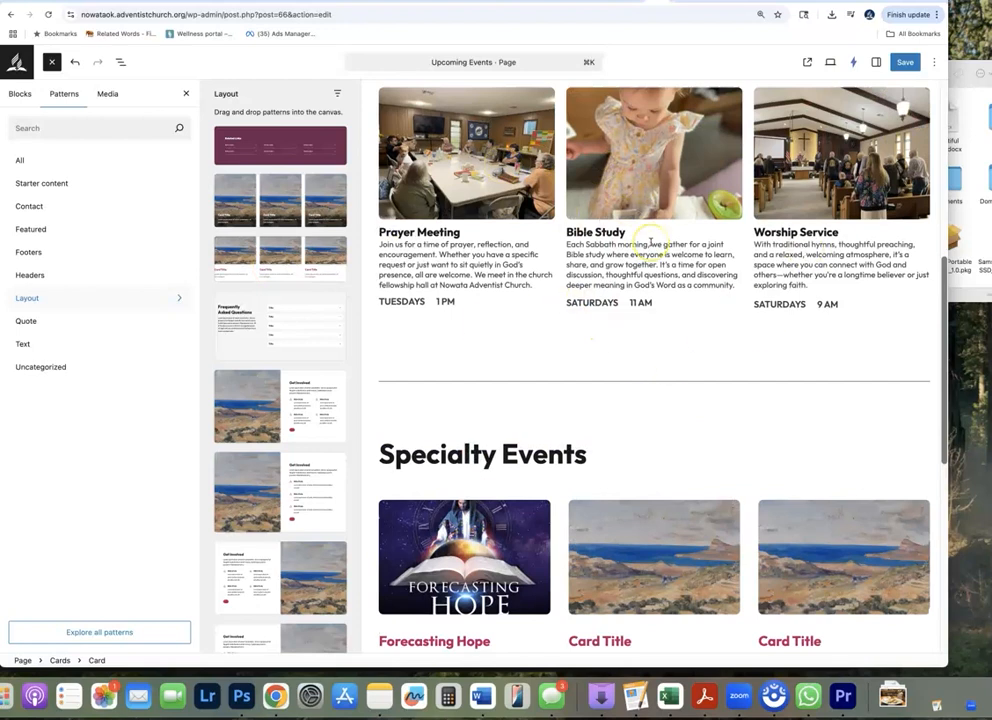
scroll(651, 243, down, 7)
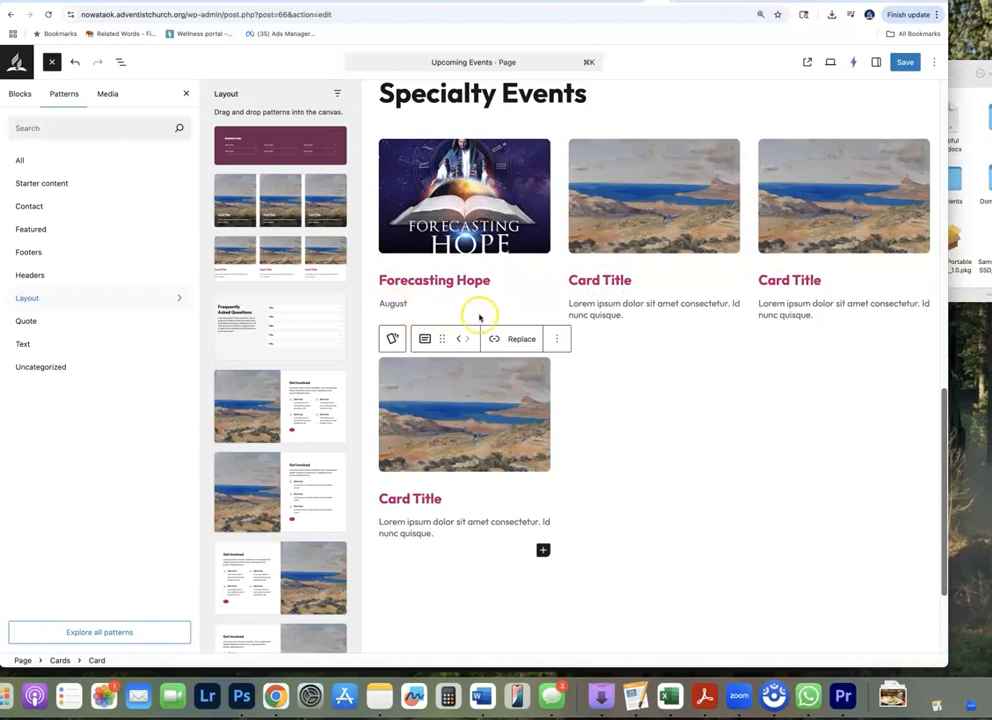
scroll(479, 318, up, 5)
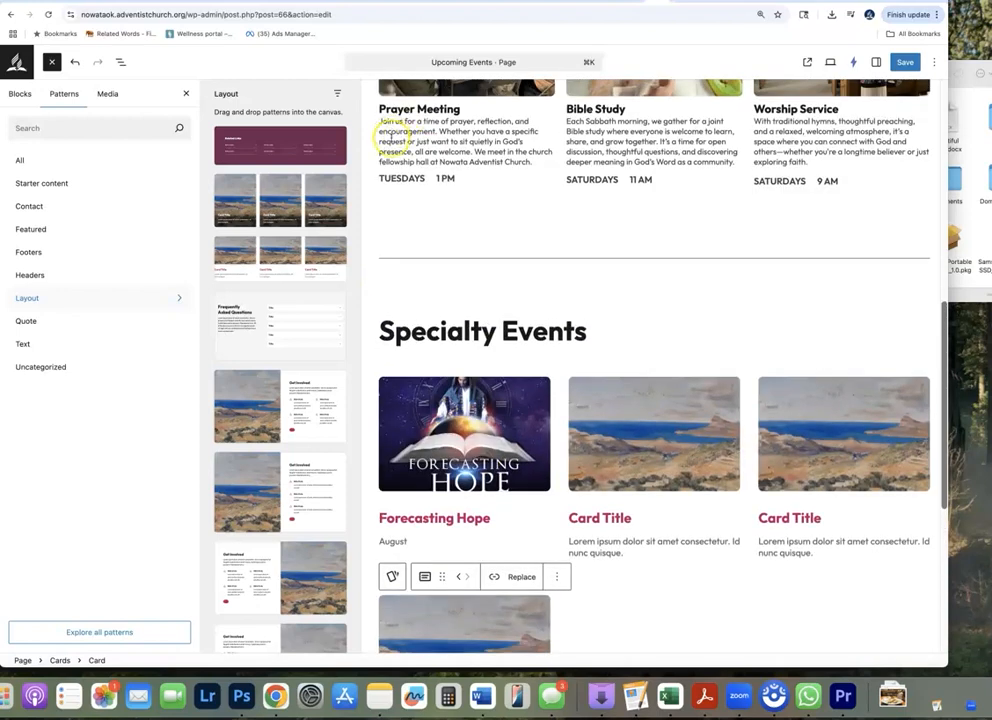
scroll(430, 530, down, 2)
click(413, 458)
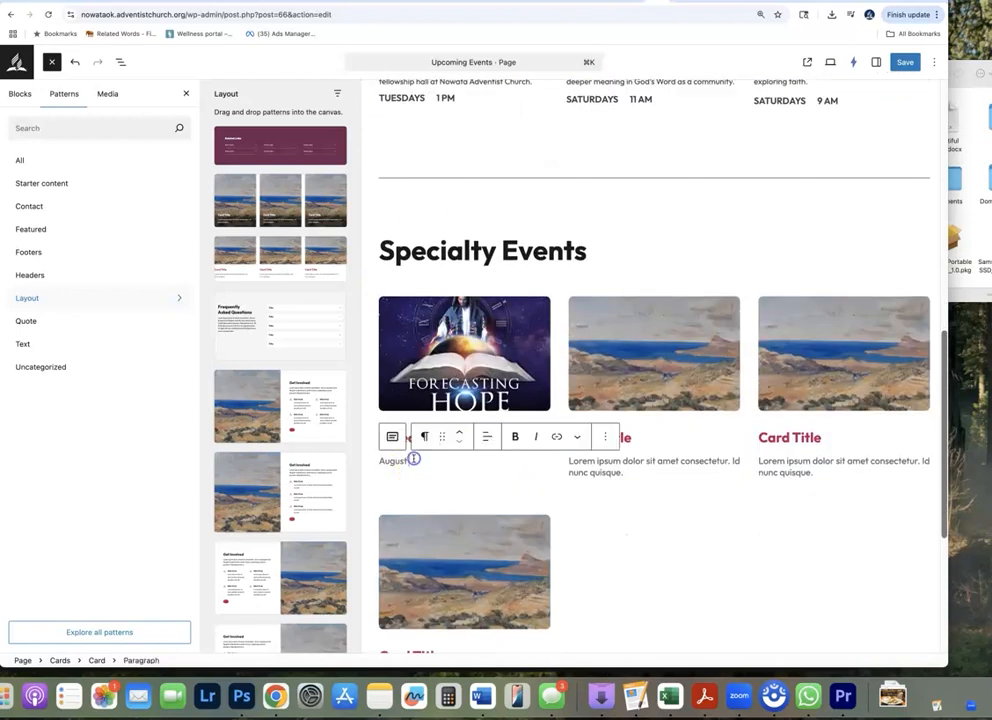
scroll(565, 470, up, 3)
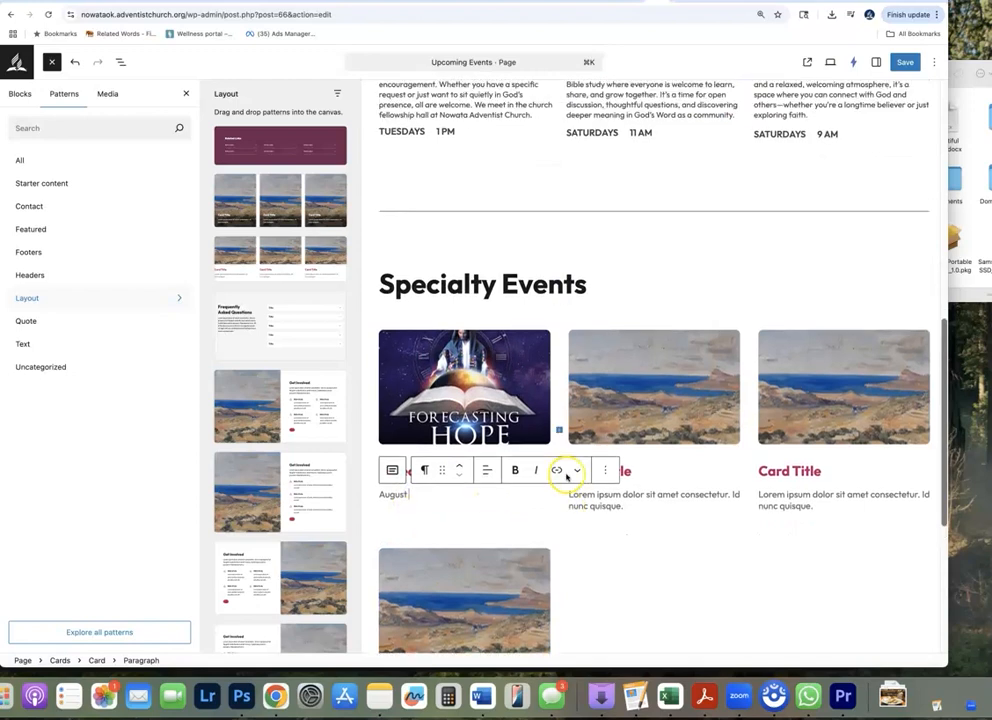
scroll(558, 478, down, 3)
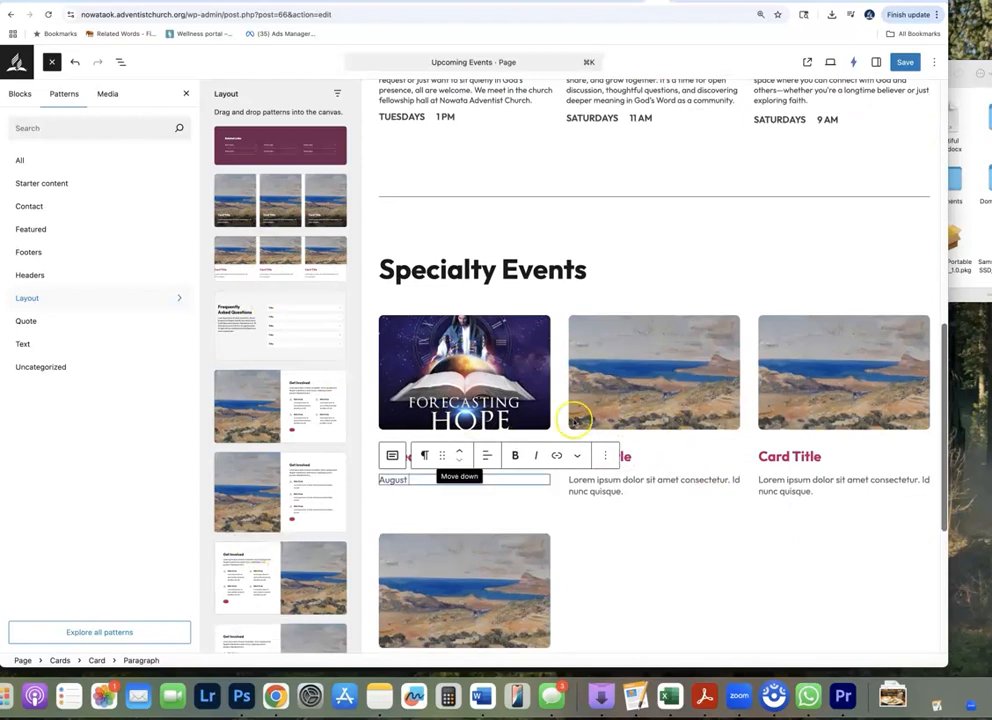
Insert the Frequently Asked Questions pattern below the Specialty Events cards
scroll(556, 440, down, 7)
scroll(550, 464, down, 2)
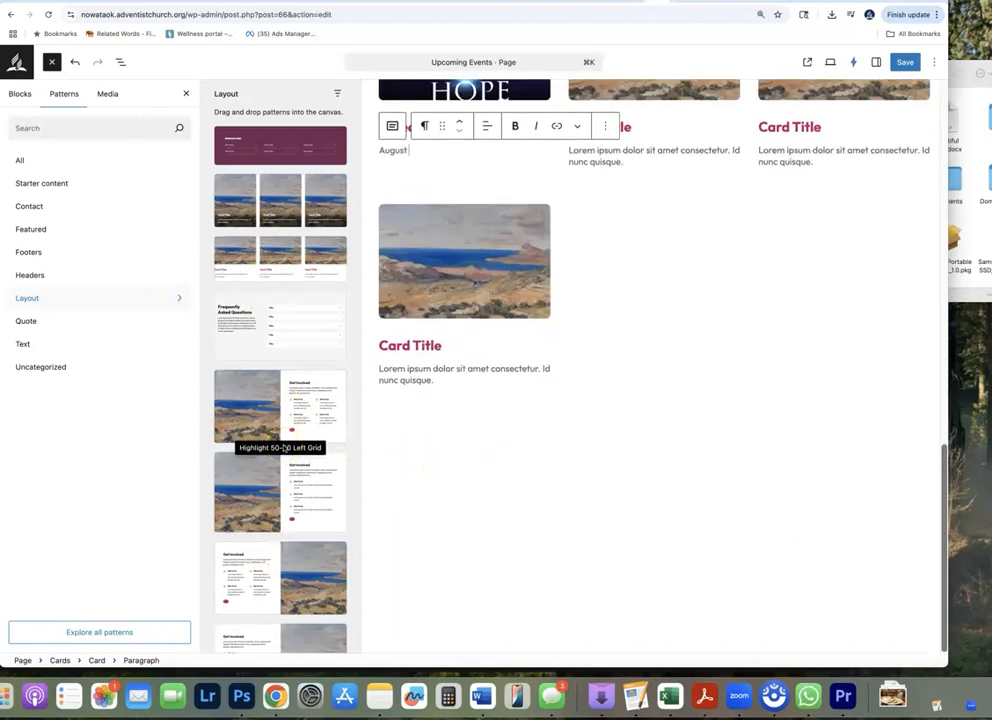
drag(350, 365, 487, 469)
scroll(691, 514, down, 3)
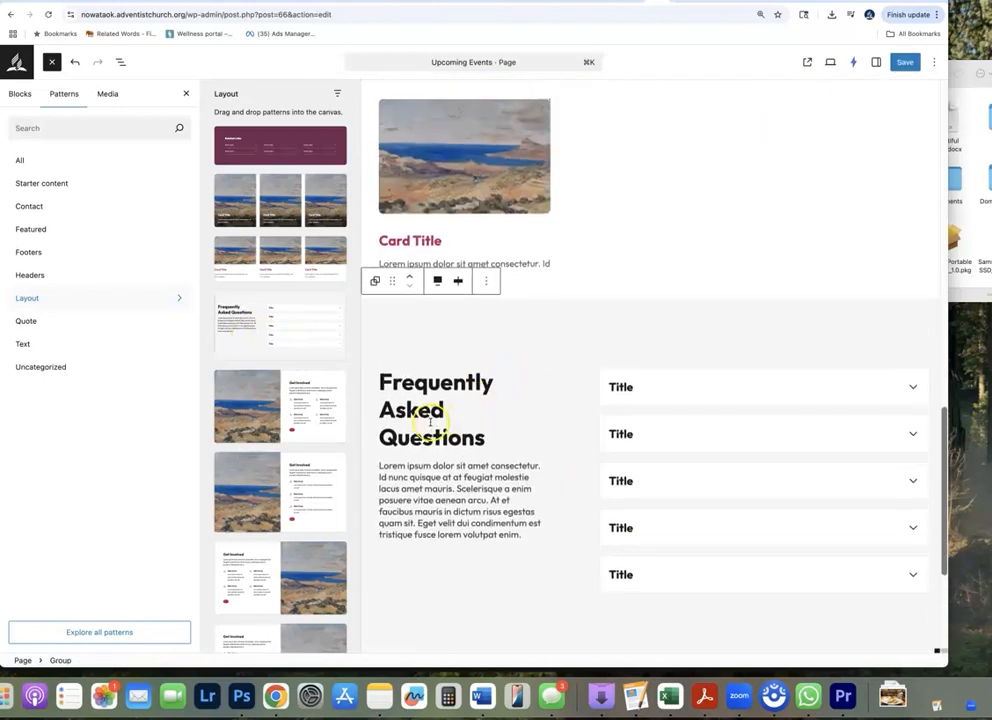
Expand the first question in the Frequently Asked Questions section and select its title and answer text in turn
click(711, 388)
double_click(622, 387)
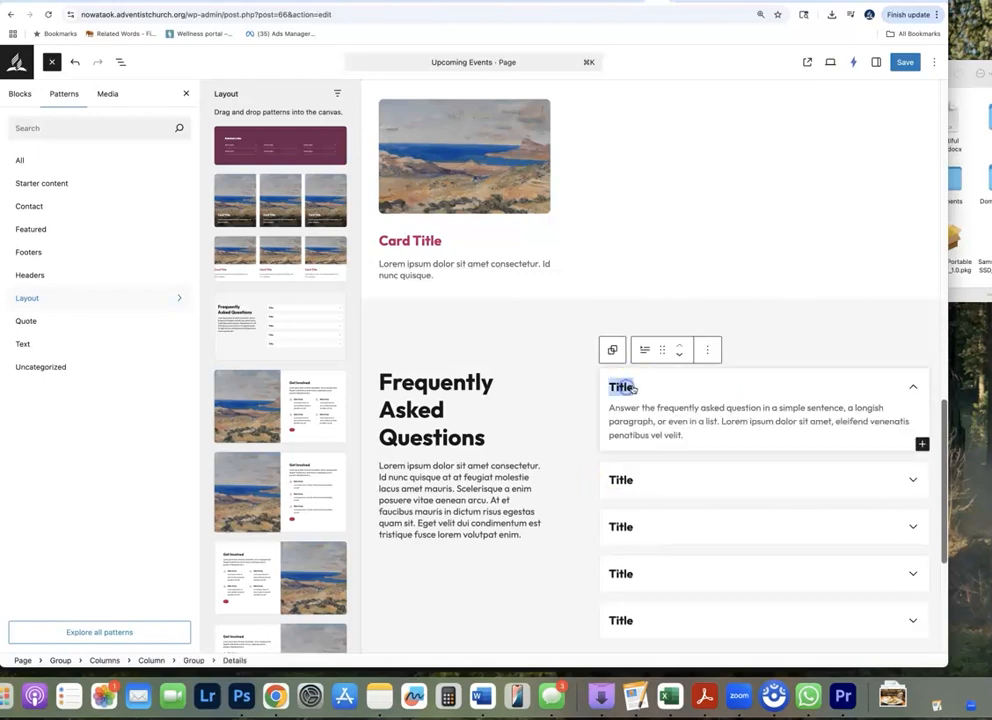
click(652, 418)
triple_click(661, 418)
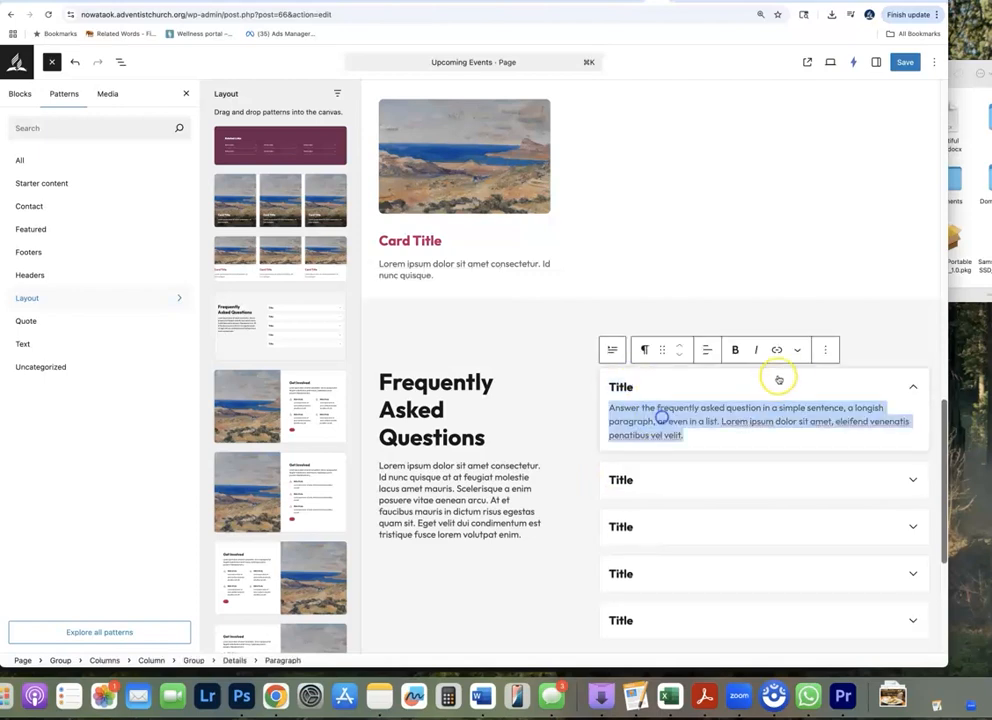
Delete the whole Frequently Asked Questions section from the page
click(850, 326)
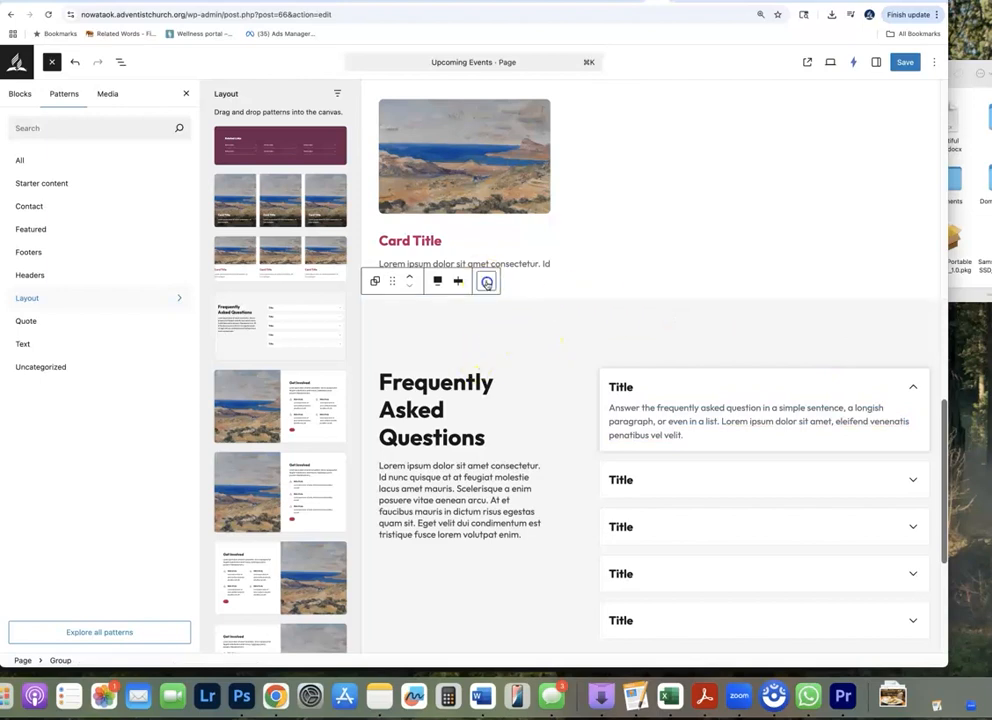
click(483, 279)
click(523, 623)
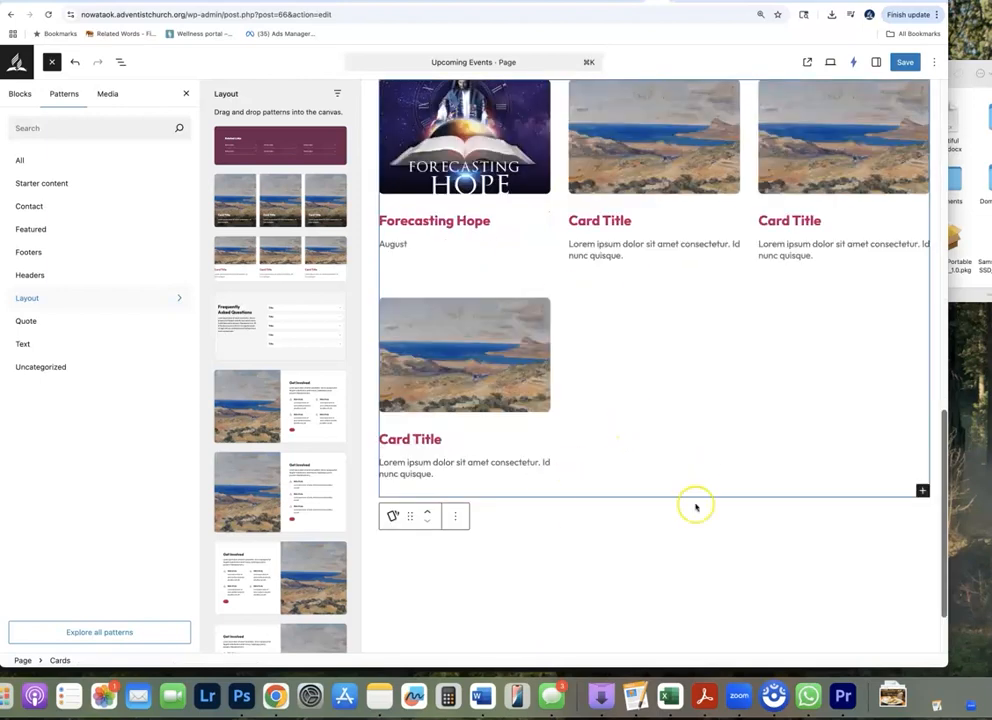
Look through the available Quote patterns, from the solid-colour designs to the ones with background or side images
scroll(695, 515, down, 2)
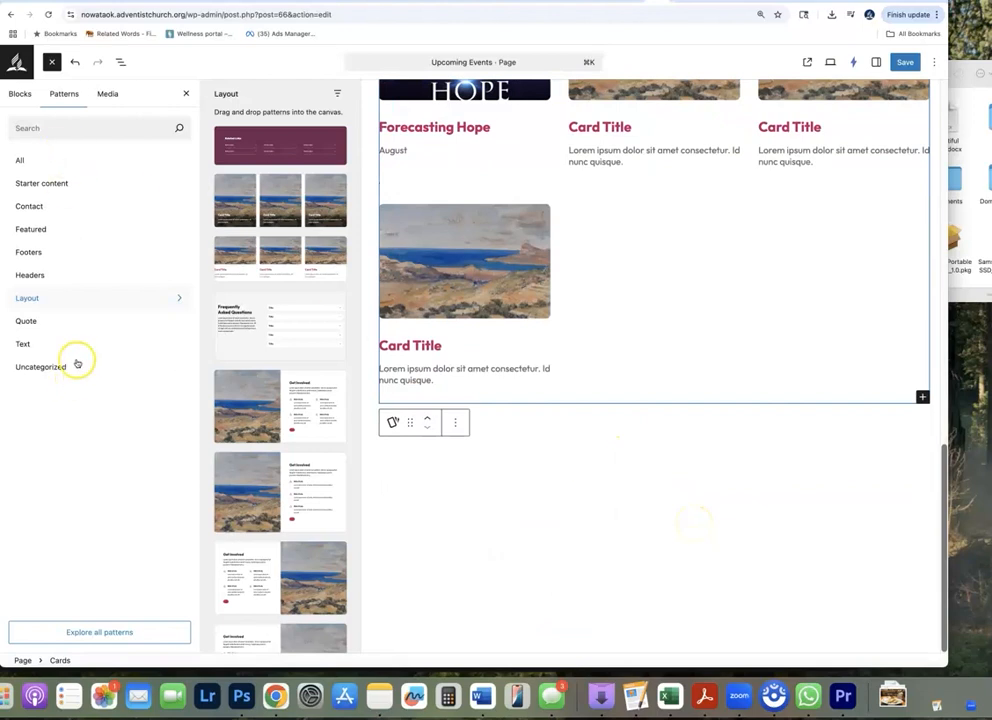
click(64, 326)
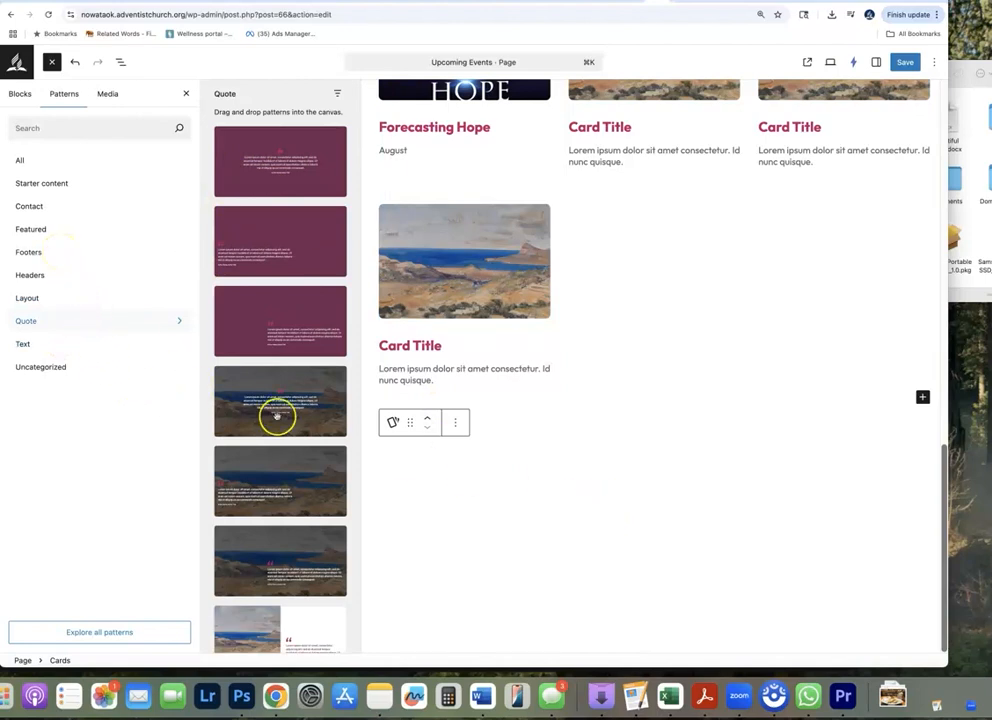
scroll(277, 416, down, 5)
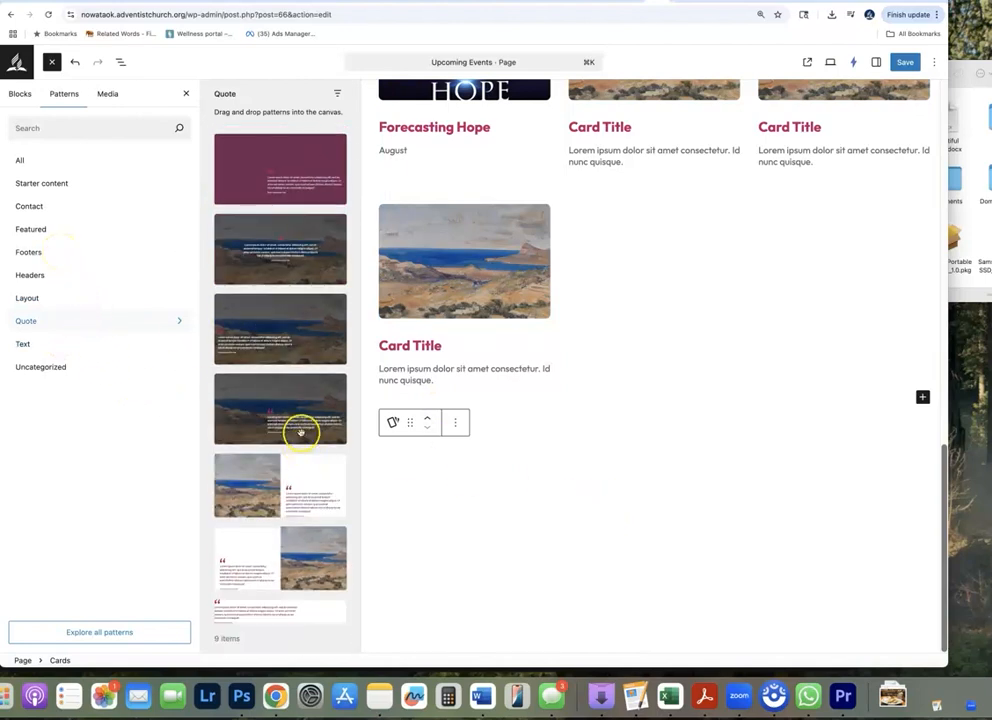
scroll(295, 425, up, 5)
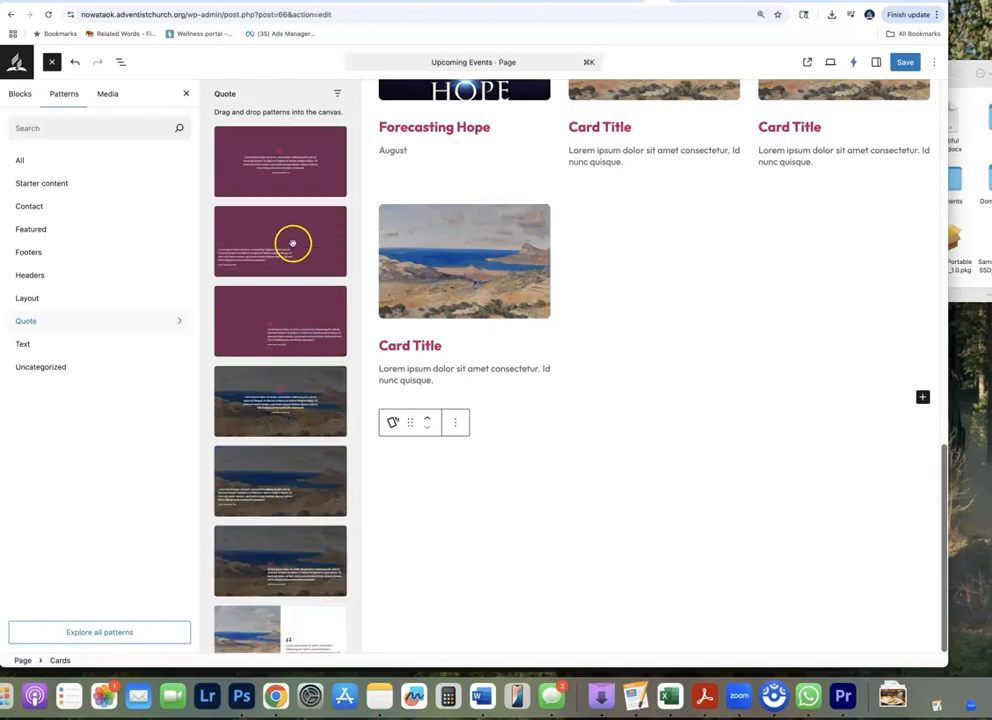
Review the Upcoming Events page from the Specialty Events cards up to its title, and save the page
scroll(717, 263, up, 10)
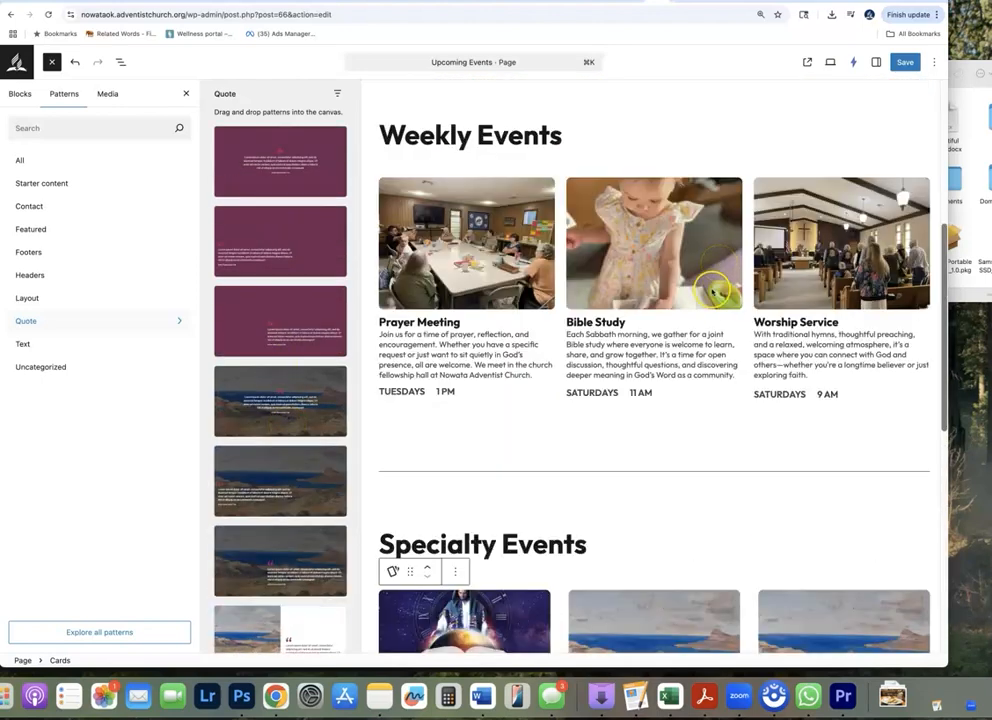
scroll(715, 320, down, 1)
scroll(713, 350, up, 8)
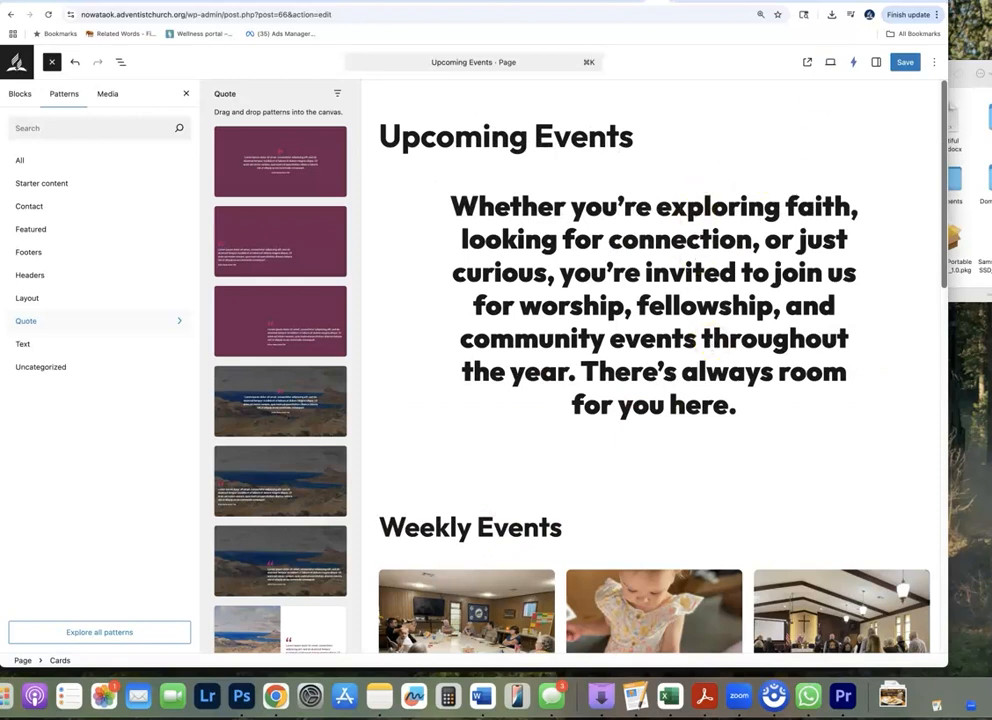
click(904, 62)
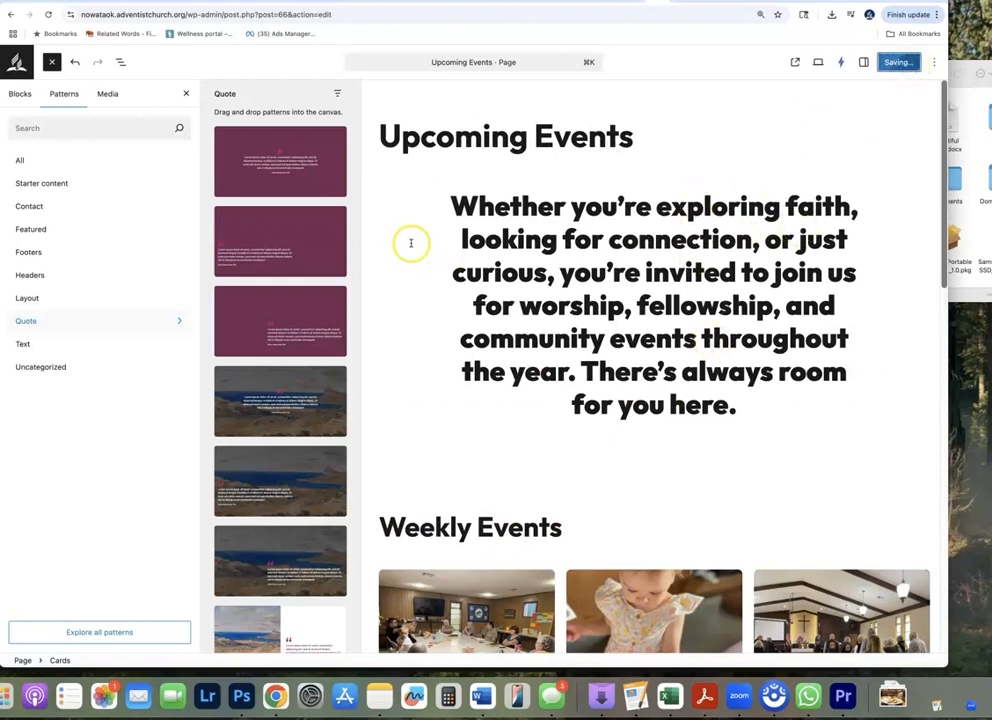